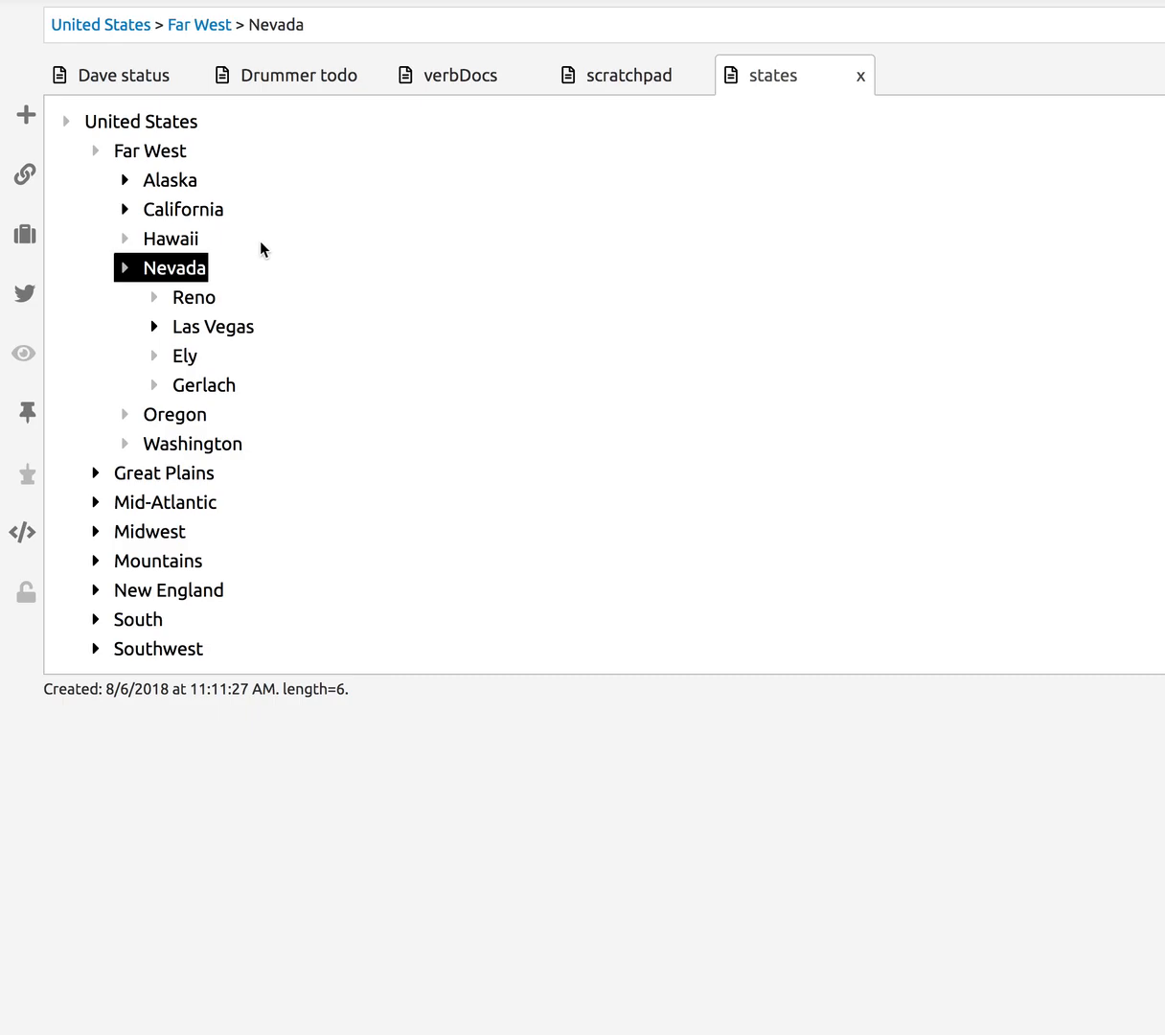
- Toggle California's description and Nevada's cities open and closed again
click(127, 239)
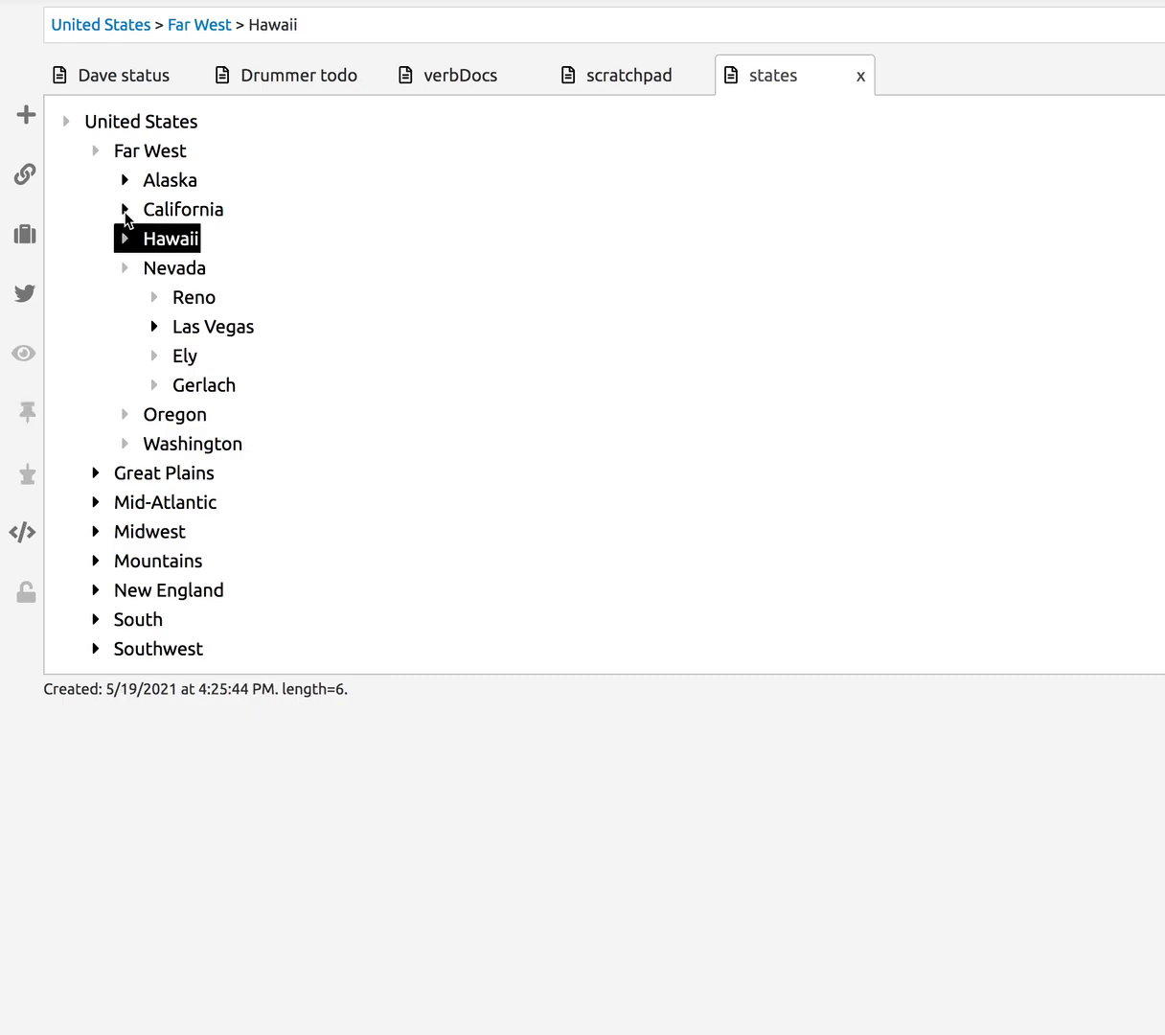
click(124, 212)
click(124, 211)
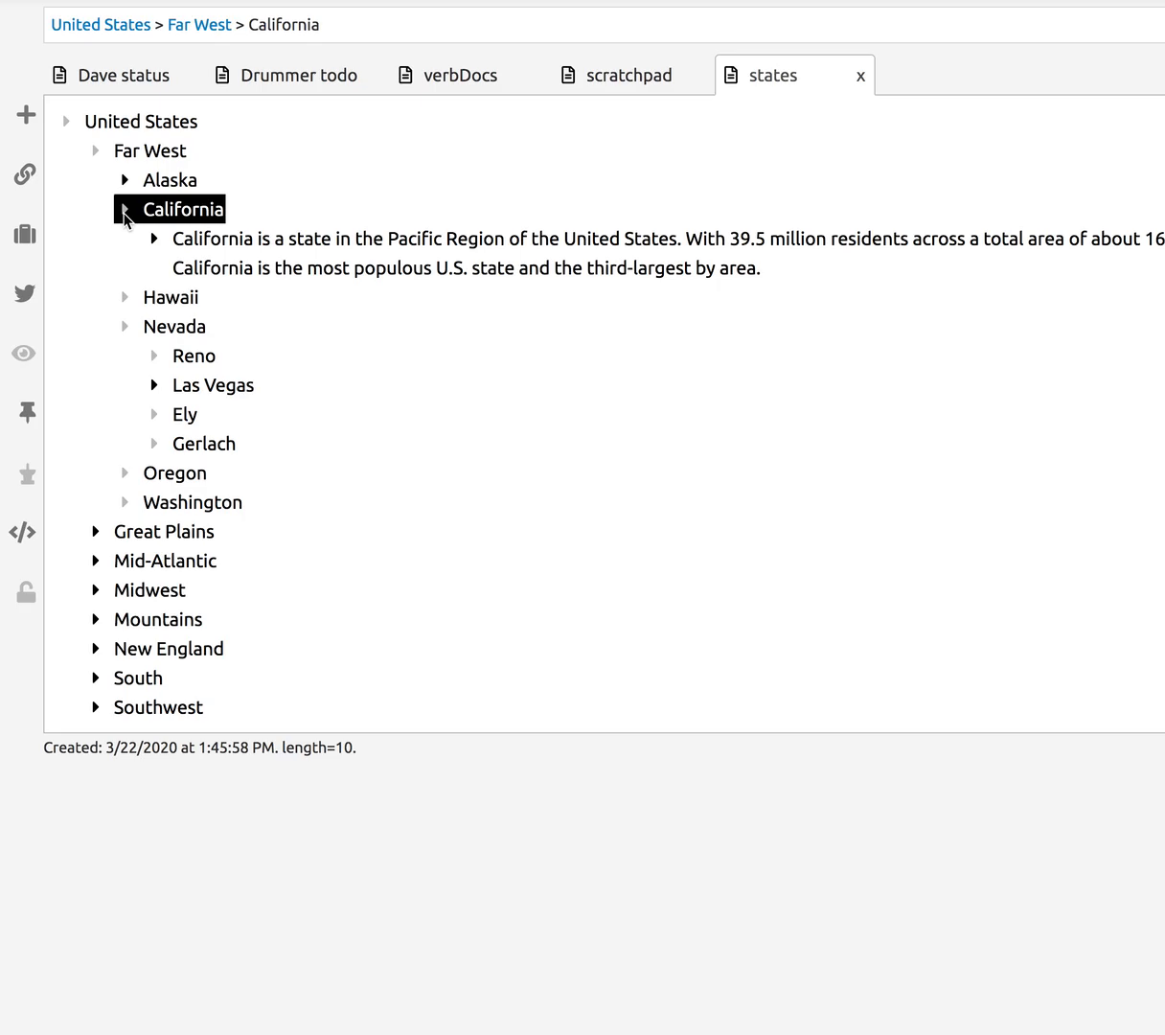
click(125, 215)
click(124, 241)
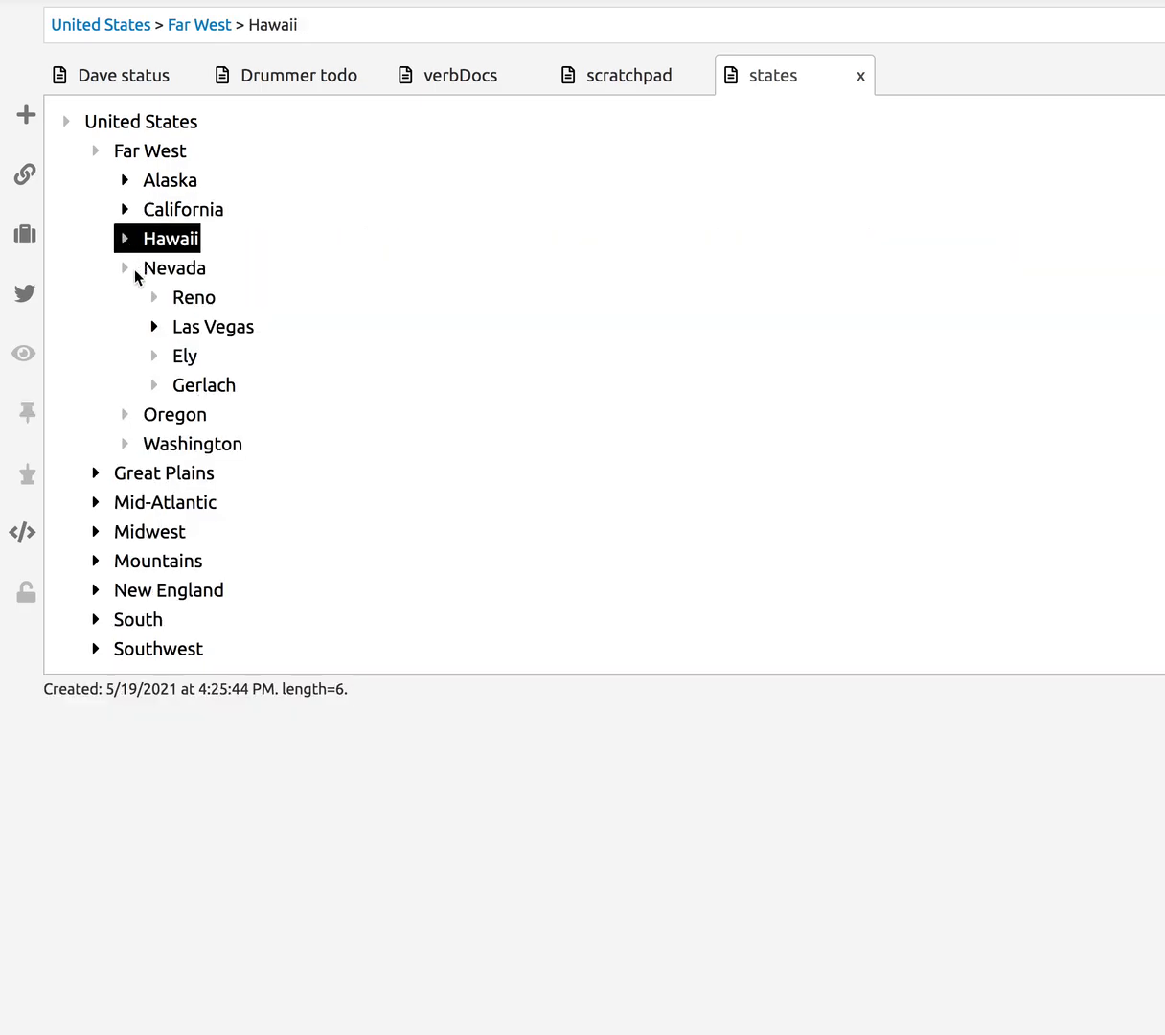
click(125, 270)
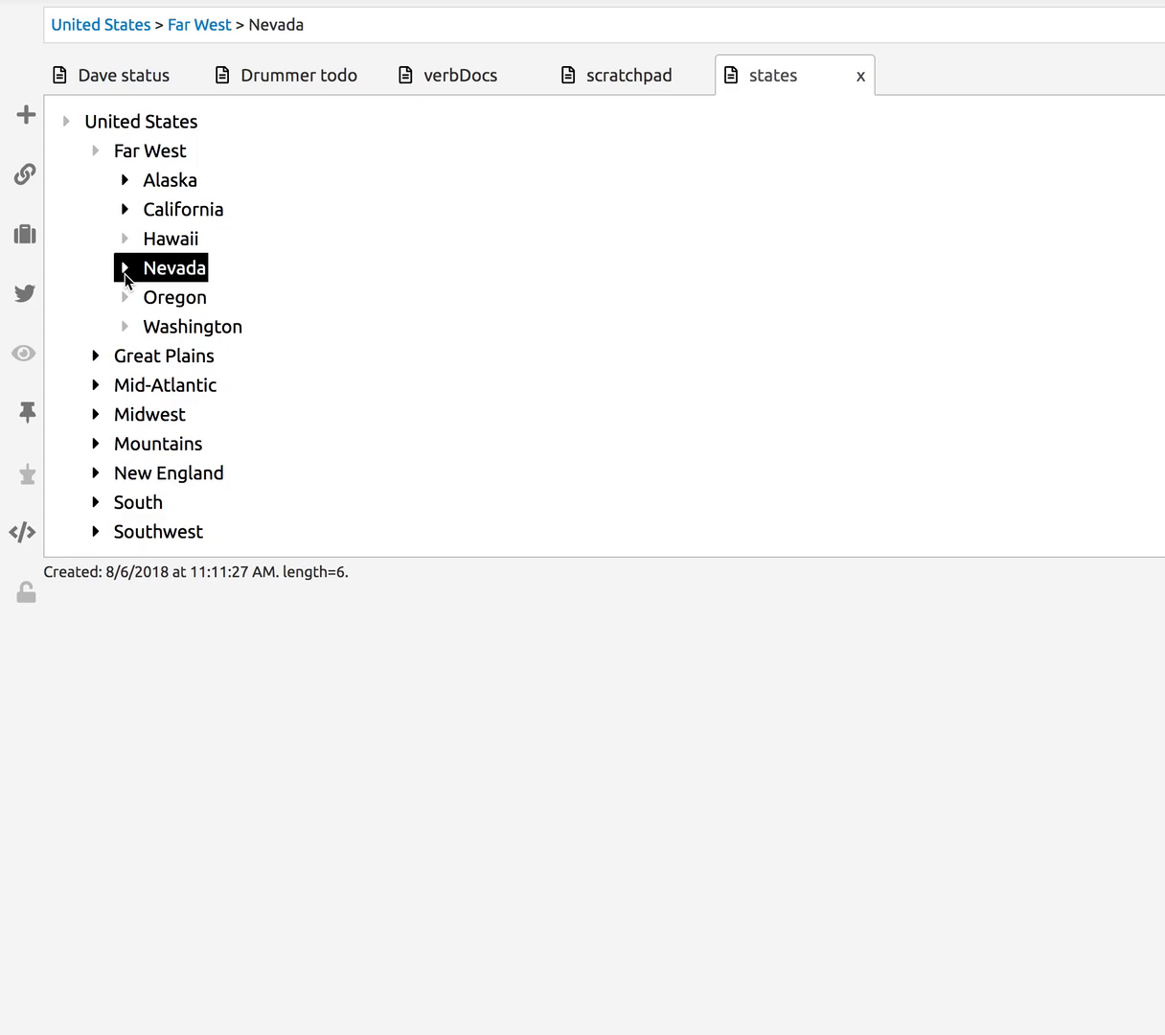
click(125, 271)
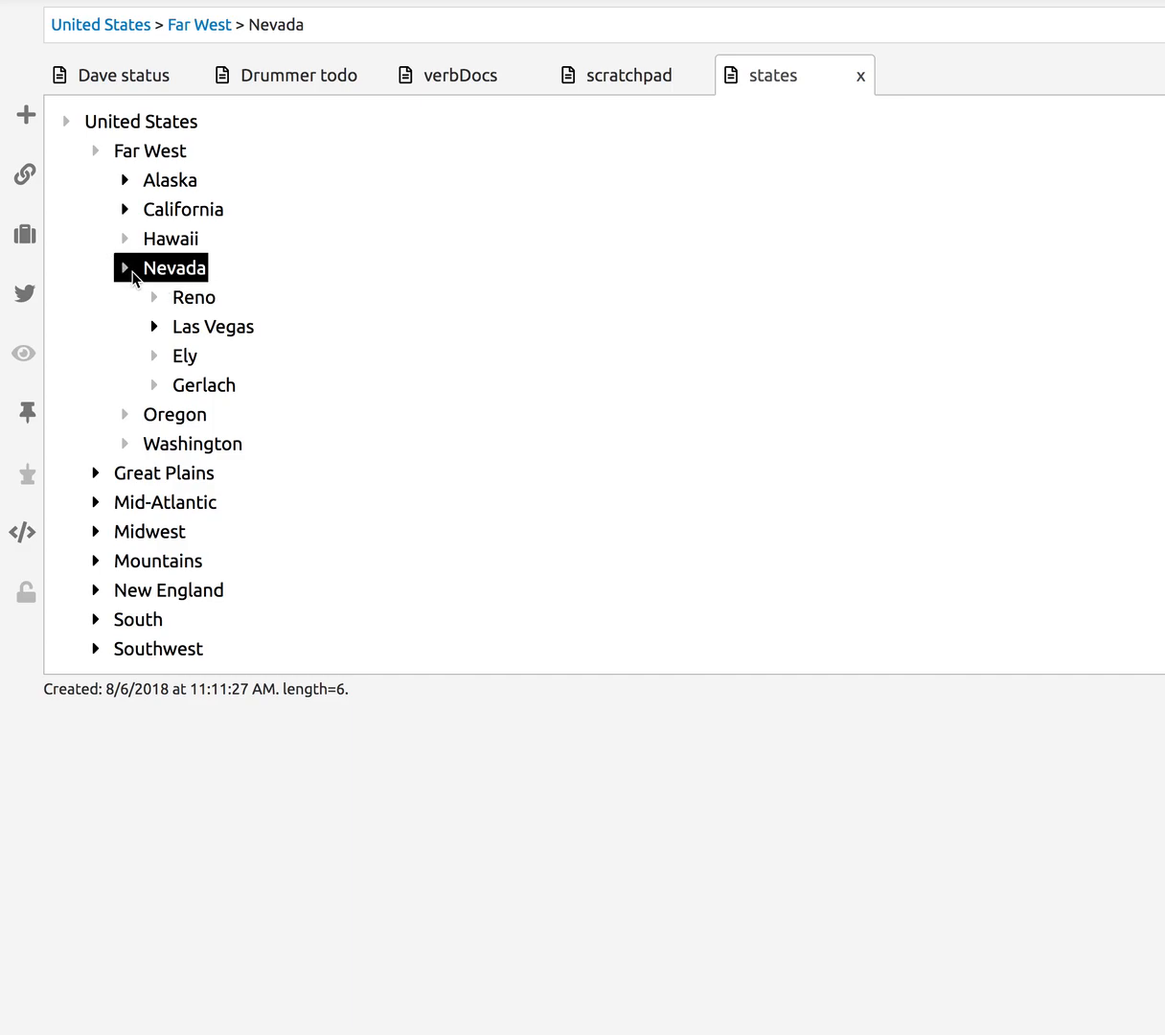
- Click through the Hawaii, California, Nevada and Reno headlines, placing the caret in several
click(123, 240)
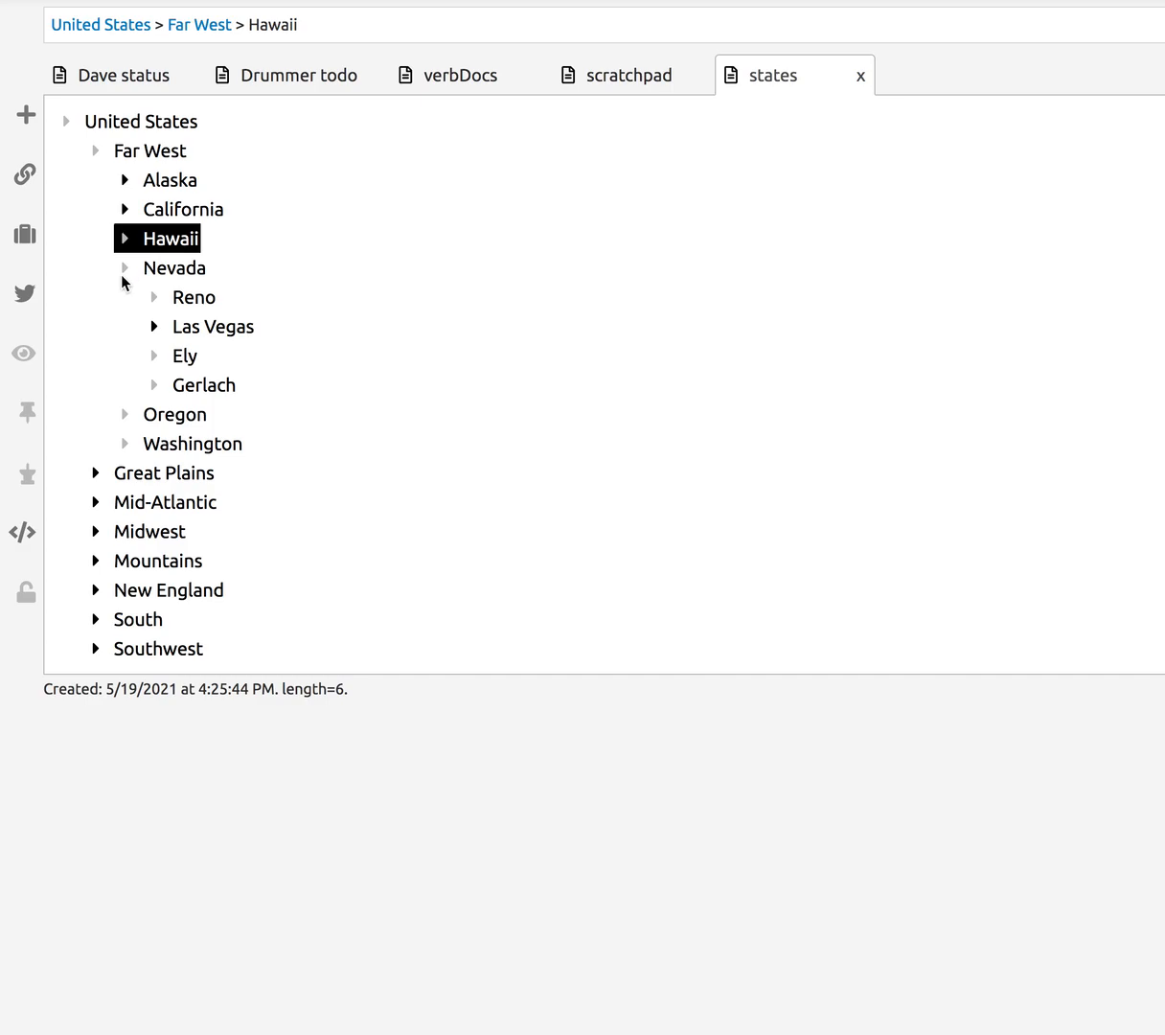
click(125, 271)
click(161, 301)
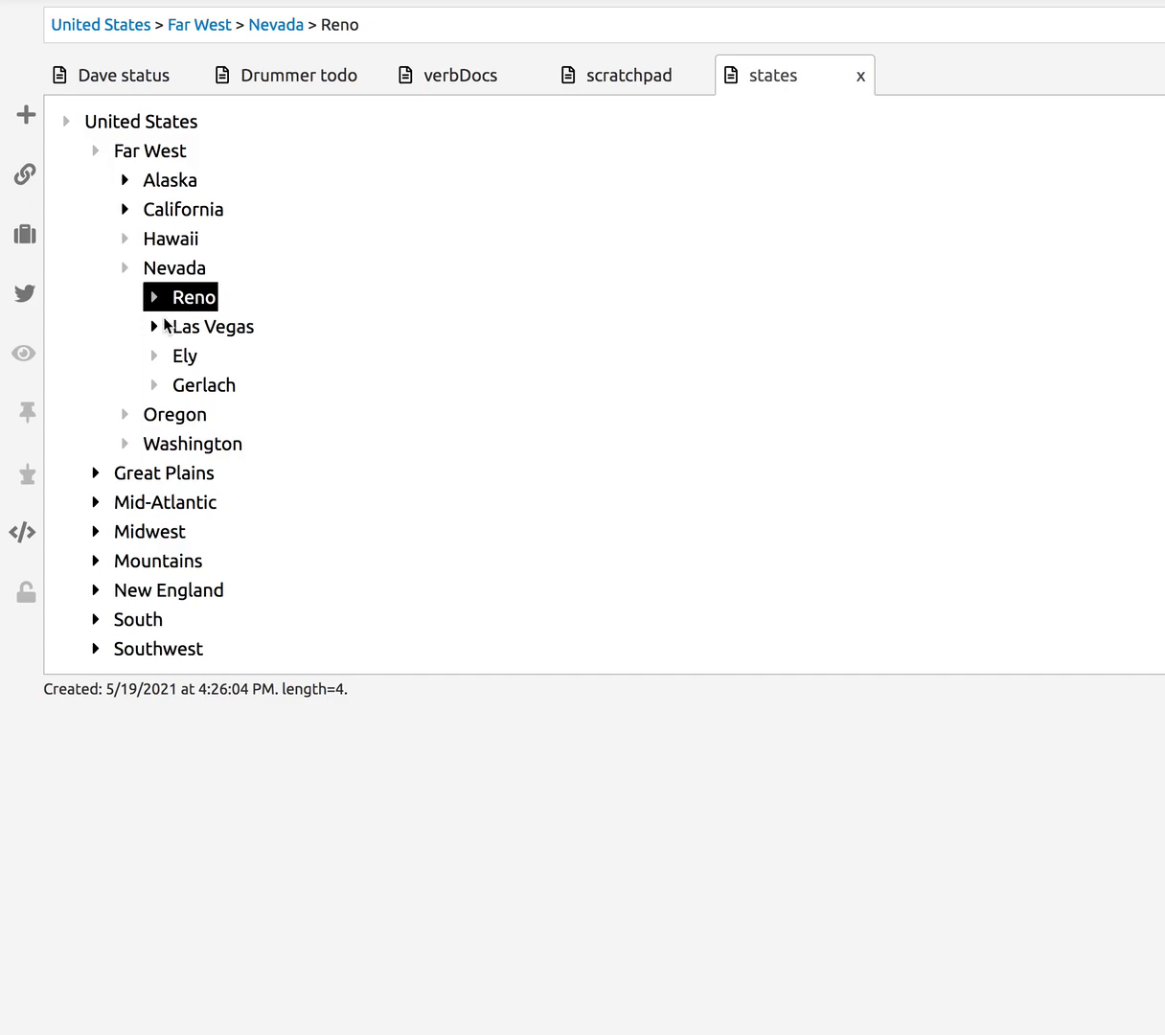
click(169, 240)
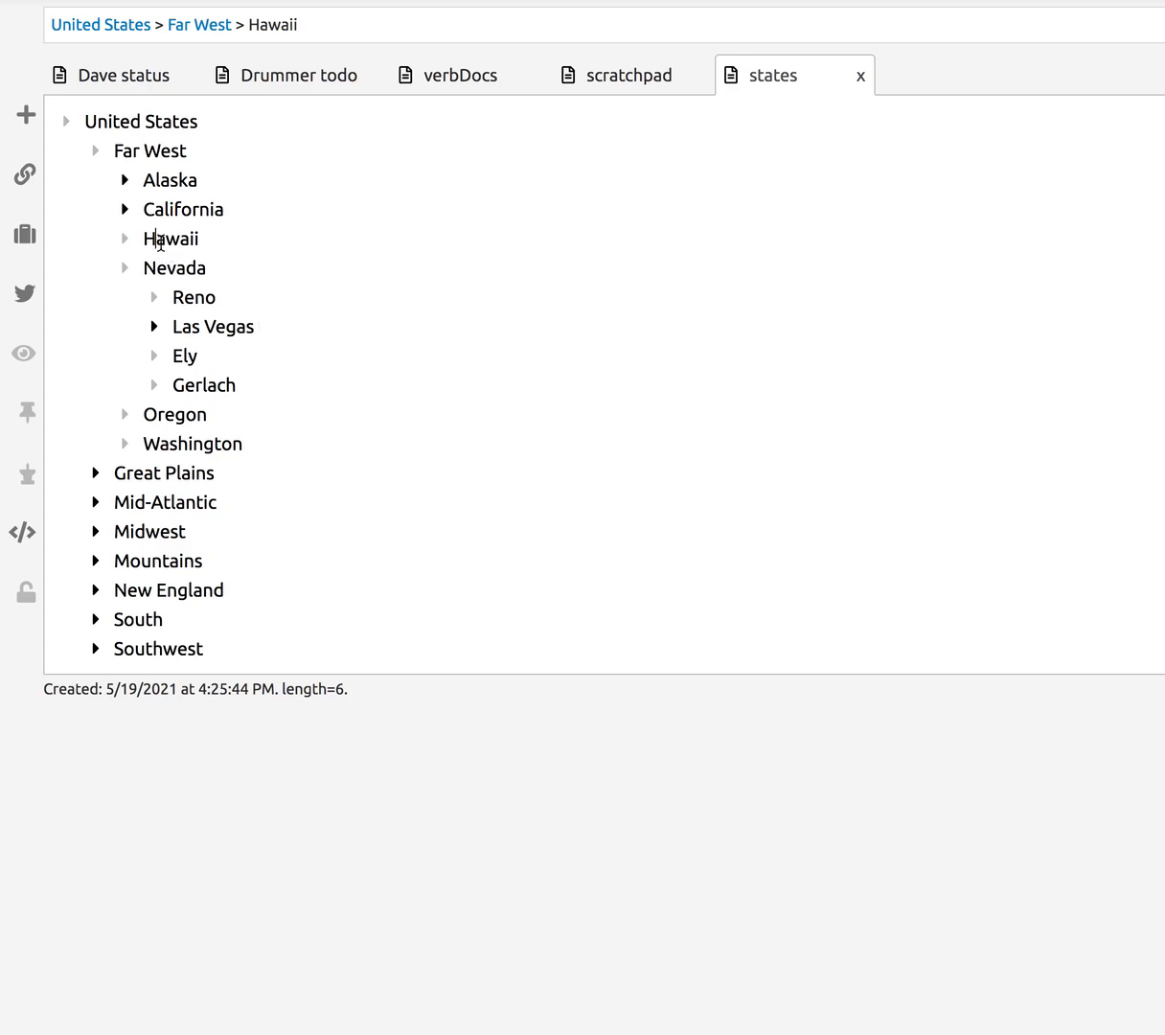
click(180, 208)
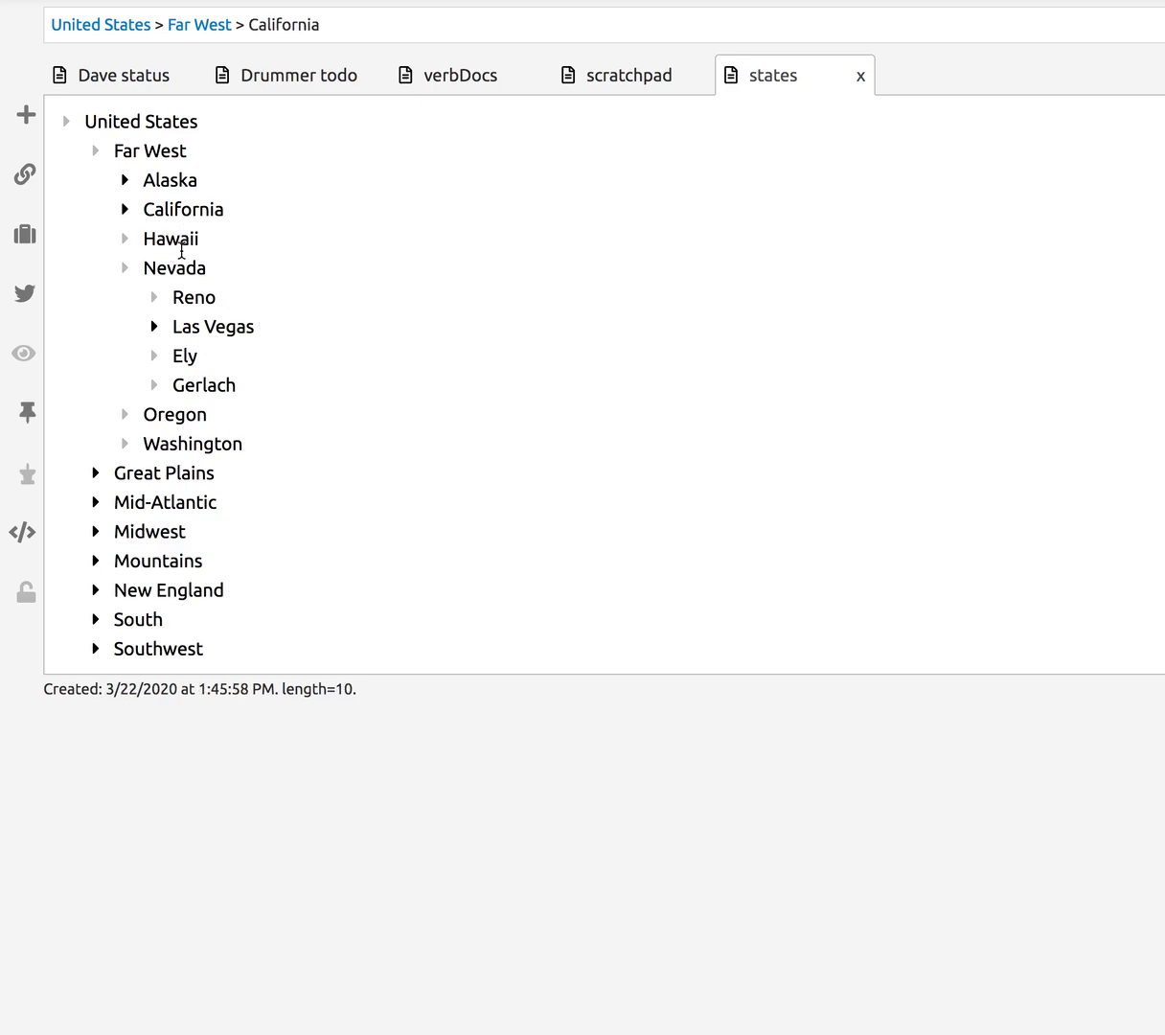
click(163, 239)
click(172, 272)
click(195, 298)
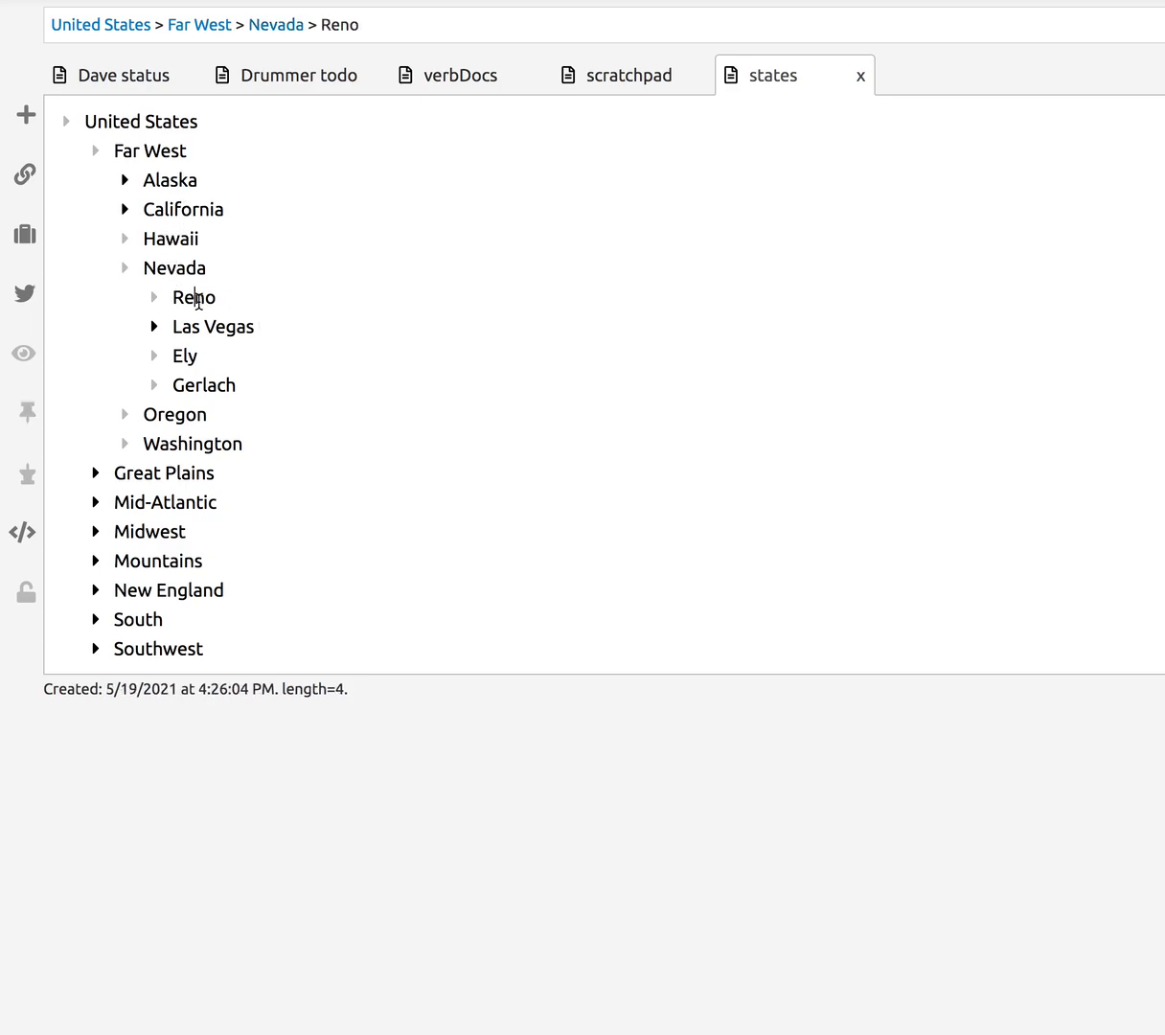
click(127, 271)
click(164, 237)
click(179, 210)
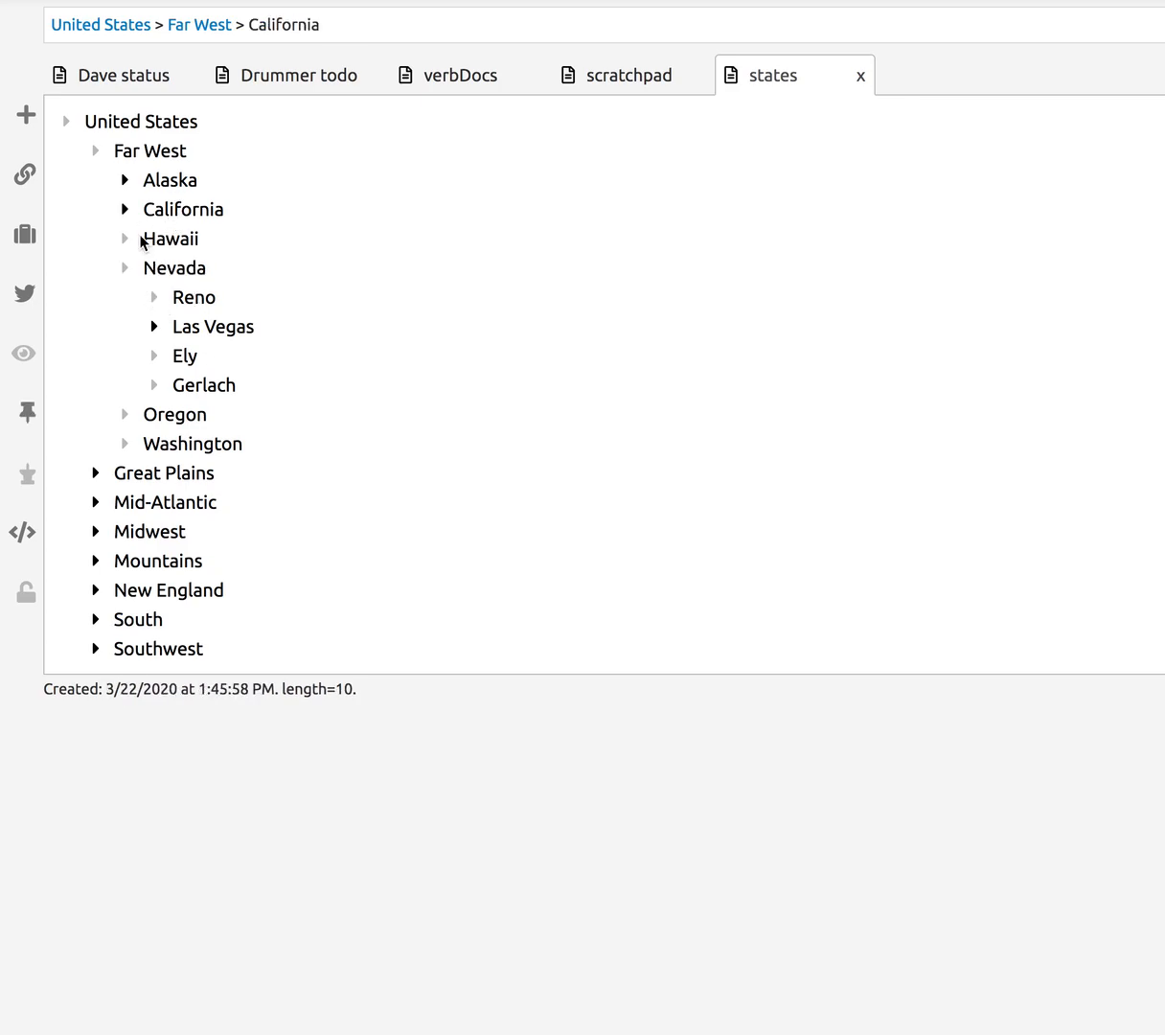
click(129, 239)
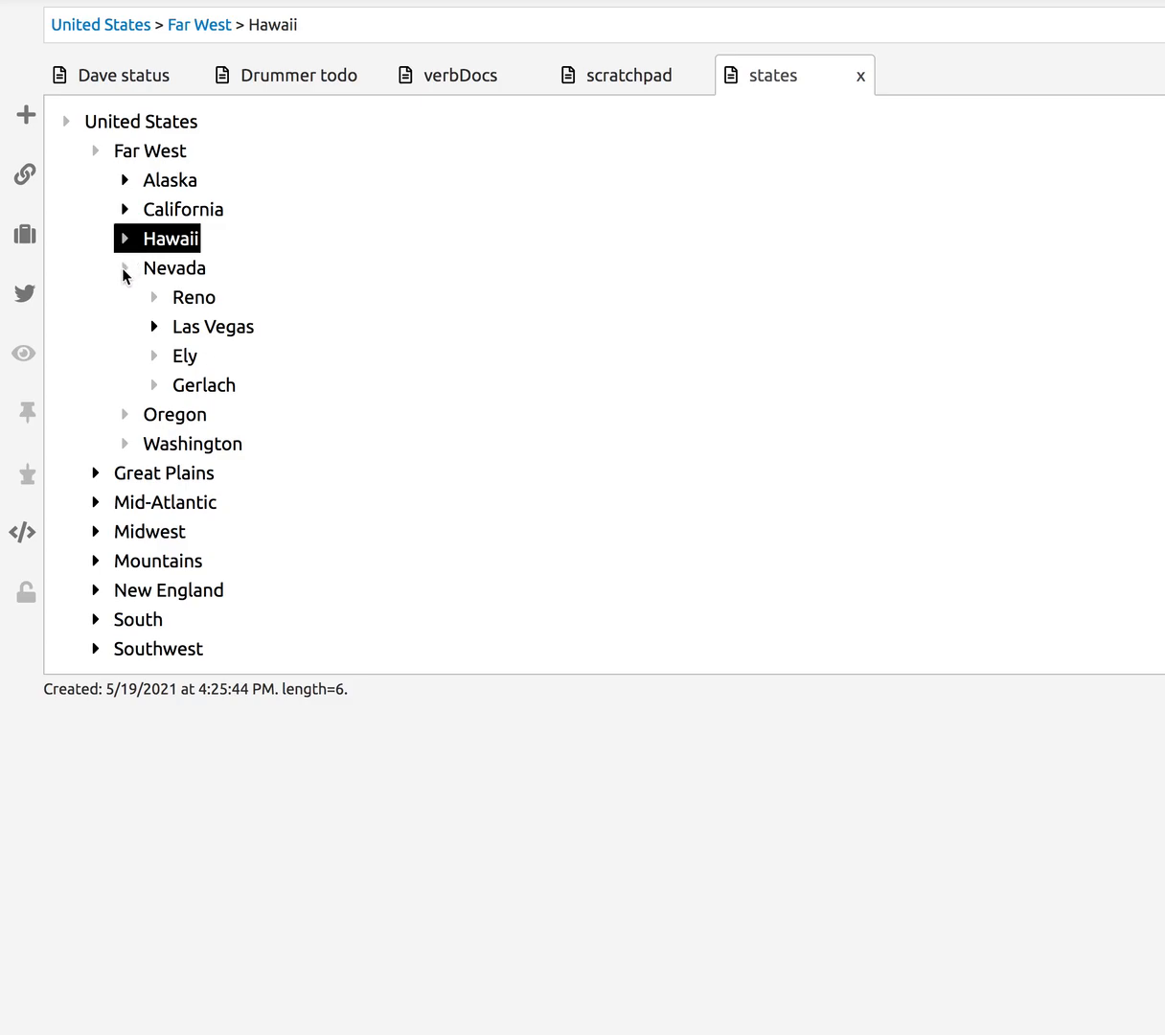
- Open Las Vegas, then The strip, to show Venetian, Caesar's Palace and Wynn
click(125, 271)
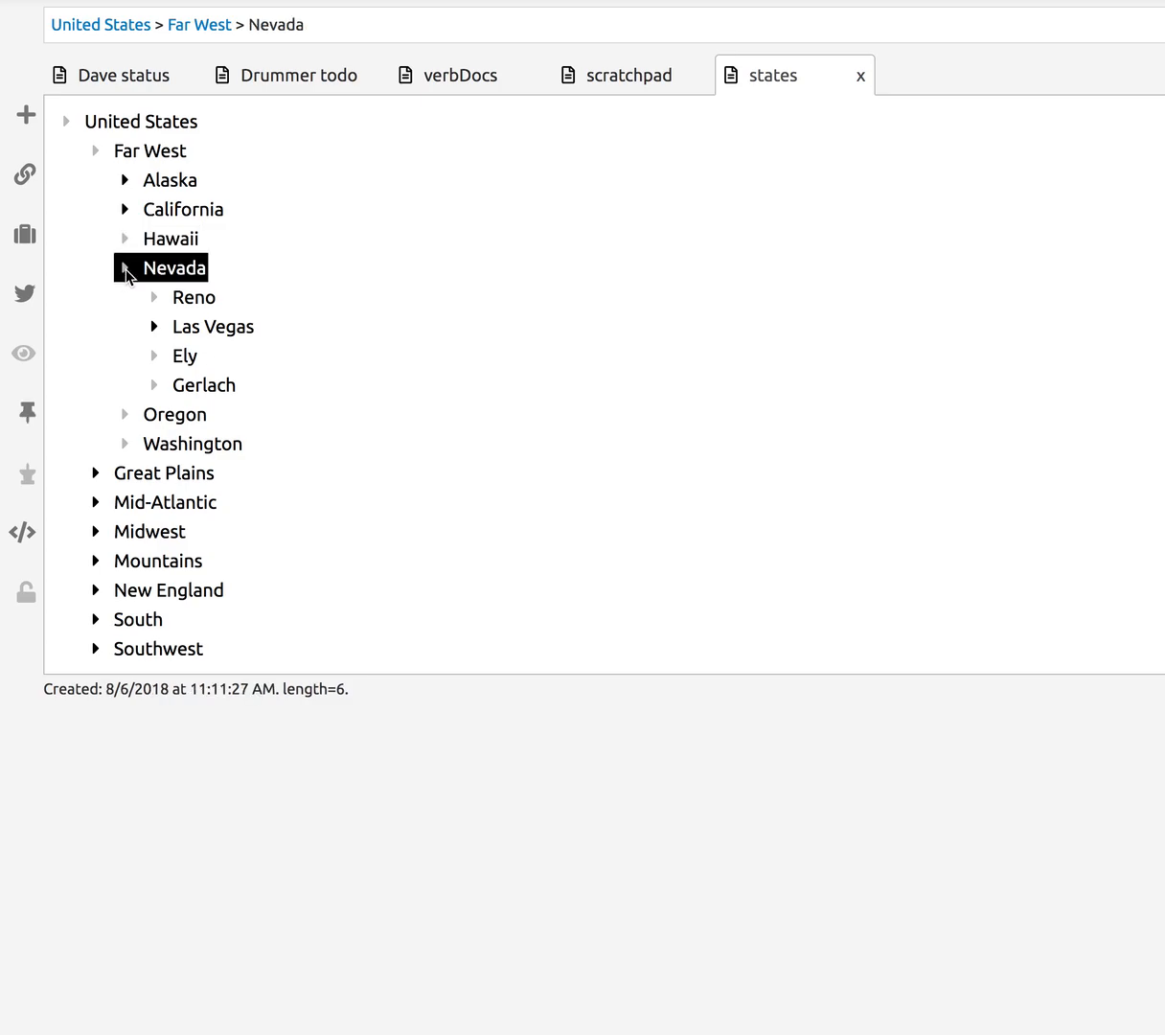
click(126, 240)
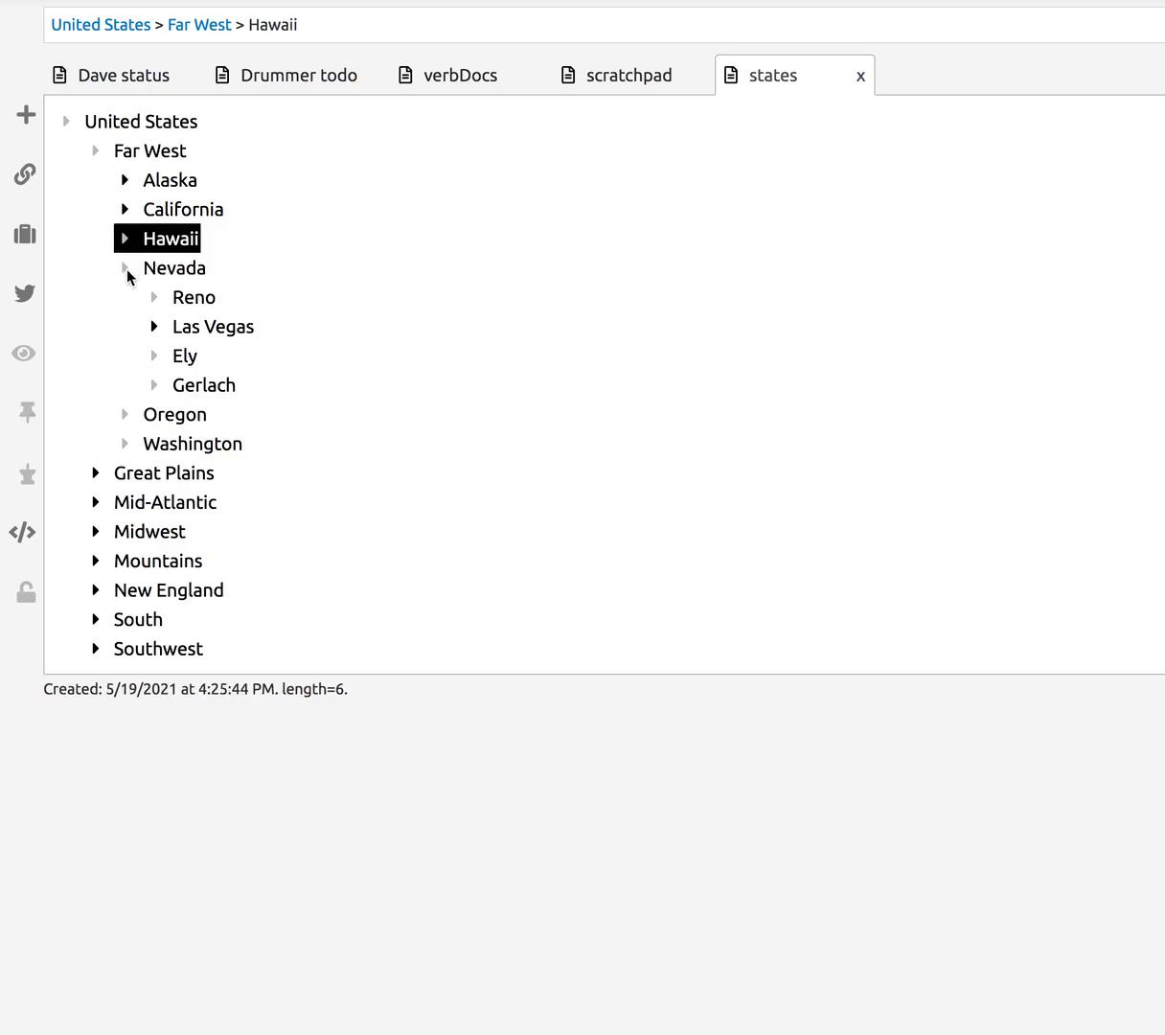
click(126, 272)
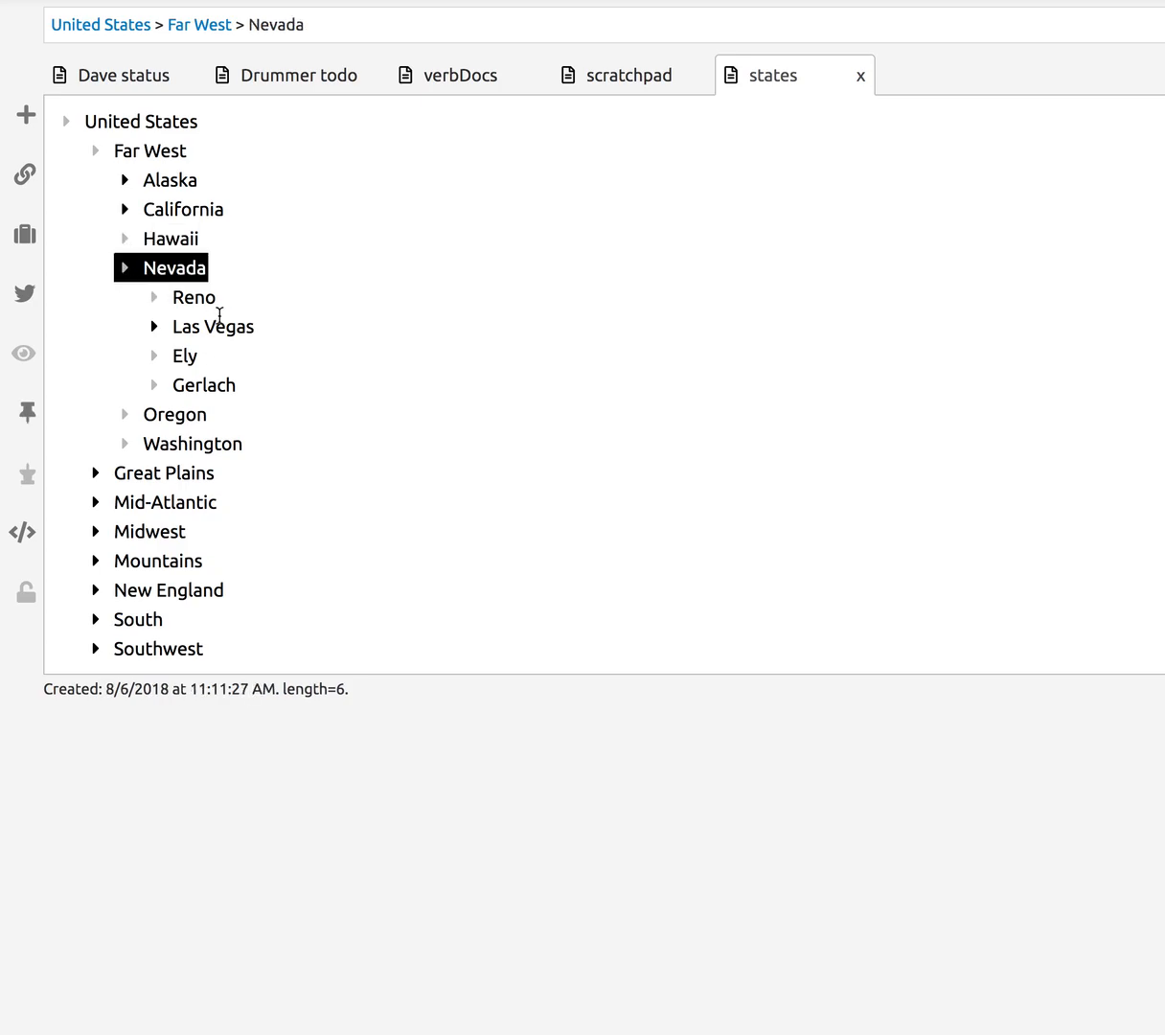
click(157, 299)
click(156, 329)
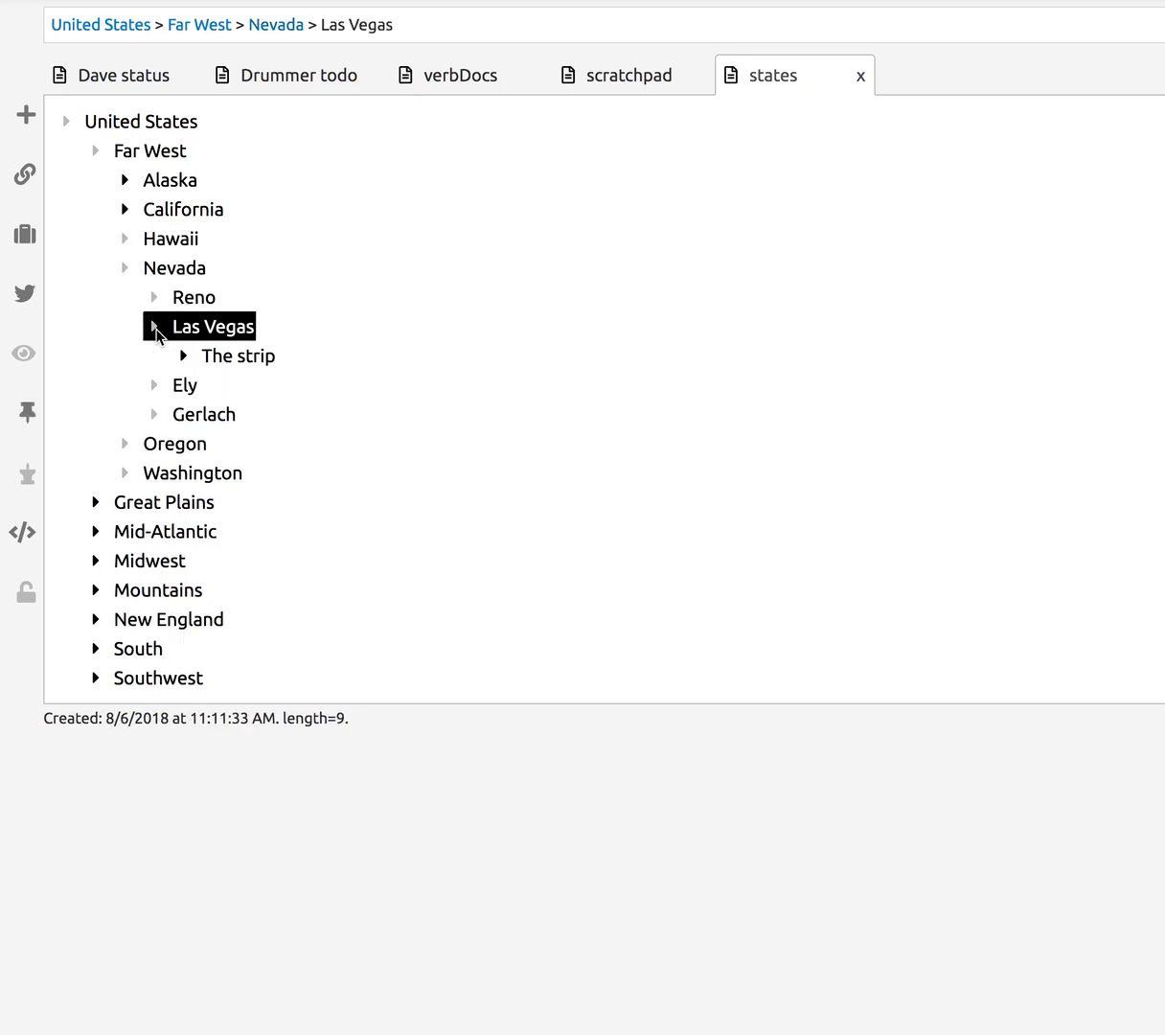
click(184, 357)
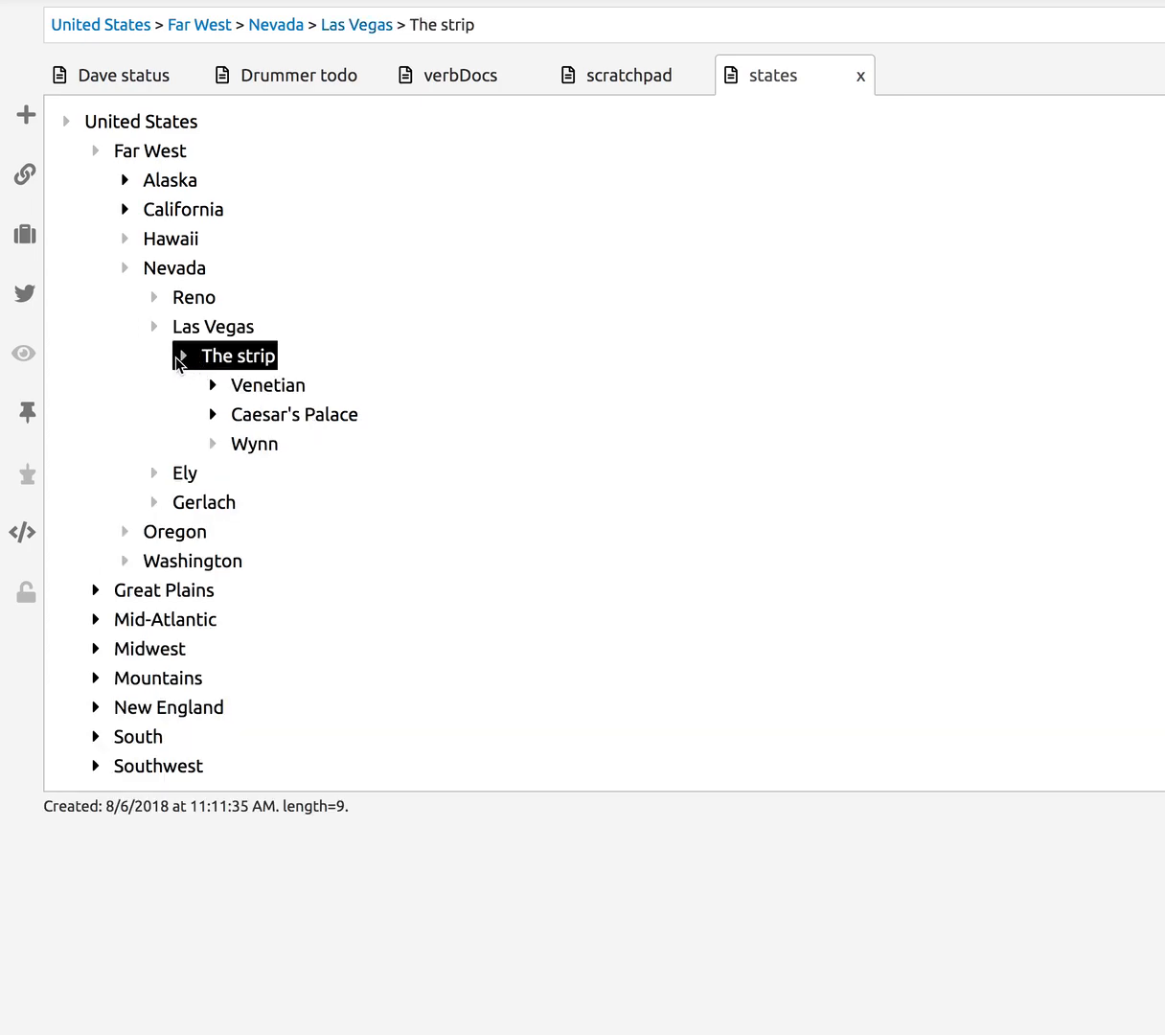
- Reselect Nevada, Reno and Hawaii, leaving the caret inside the Hawaii headline
click(125, 273)
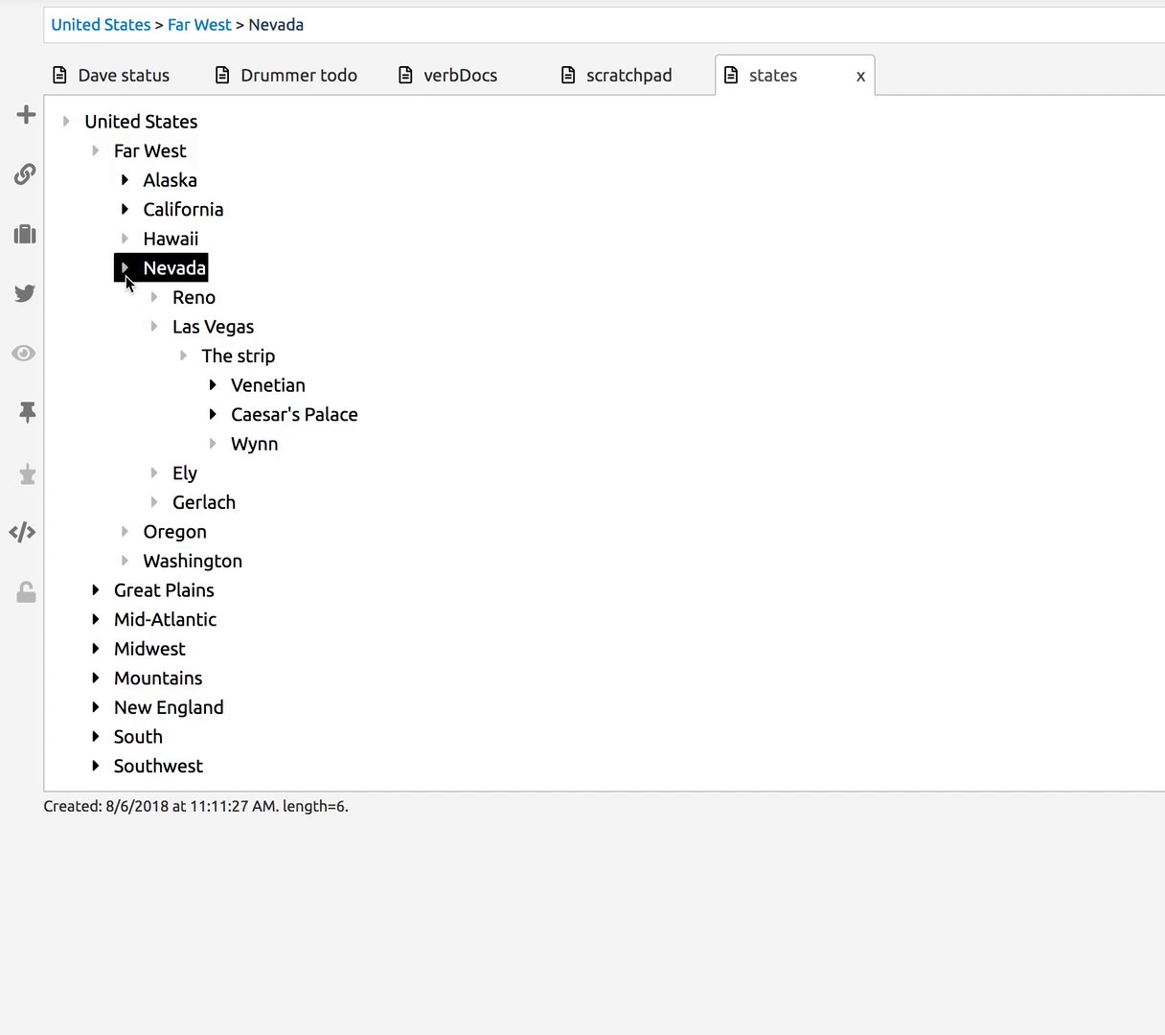
click(182, 297)
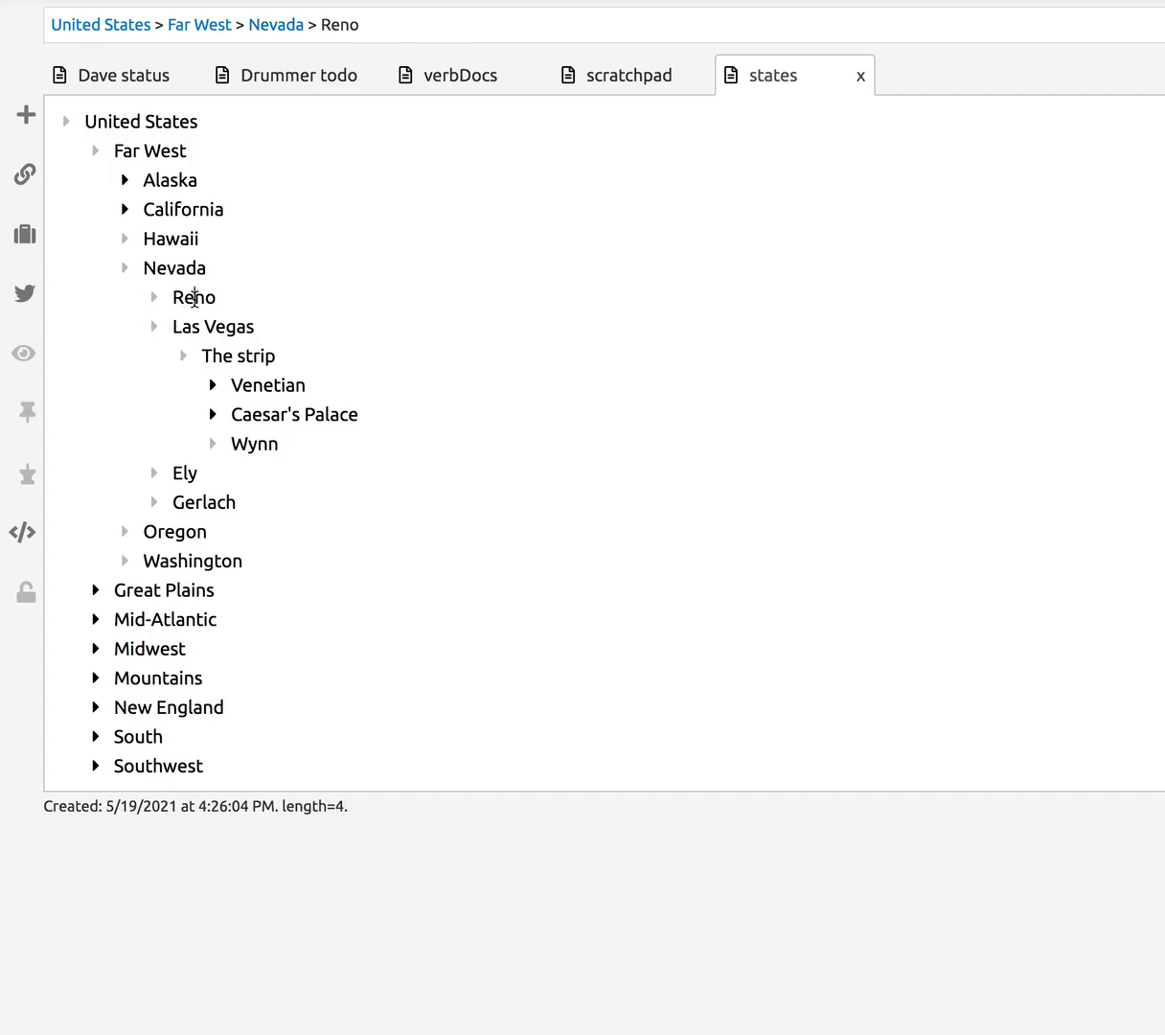
click(125, 270)
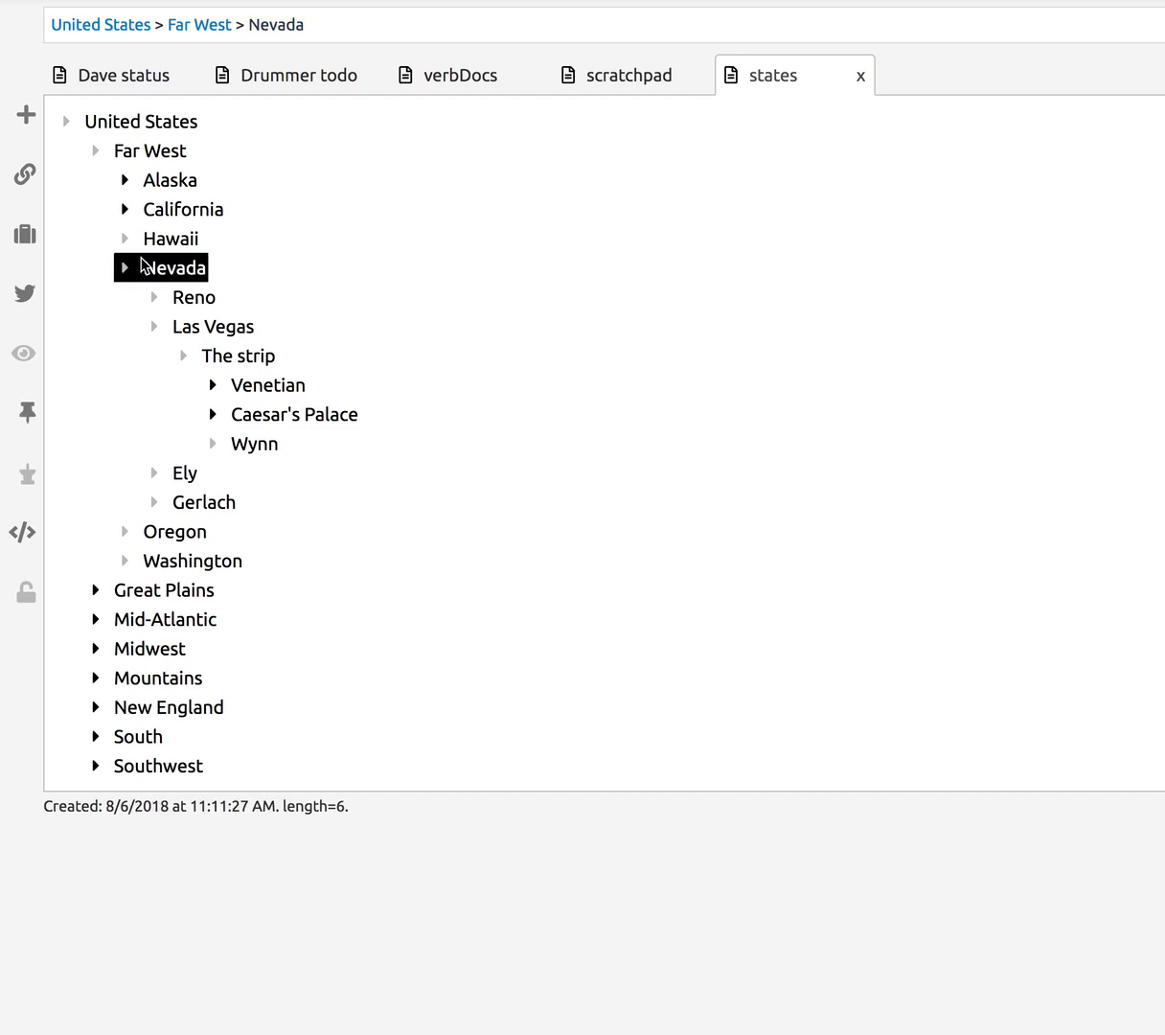
click(124, 239)
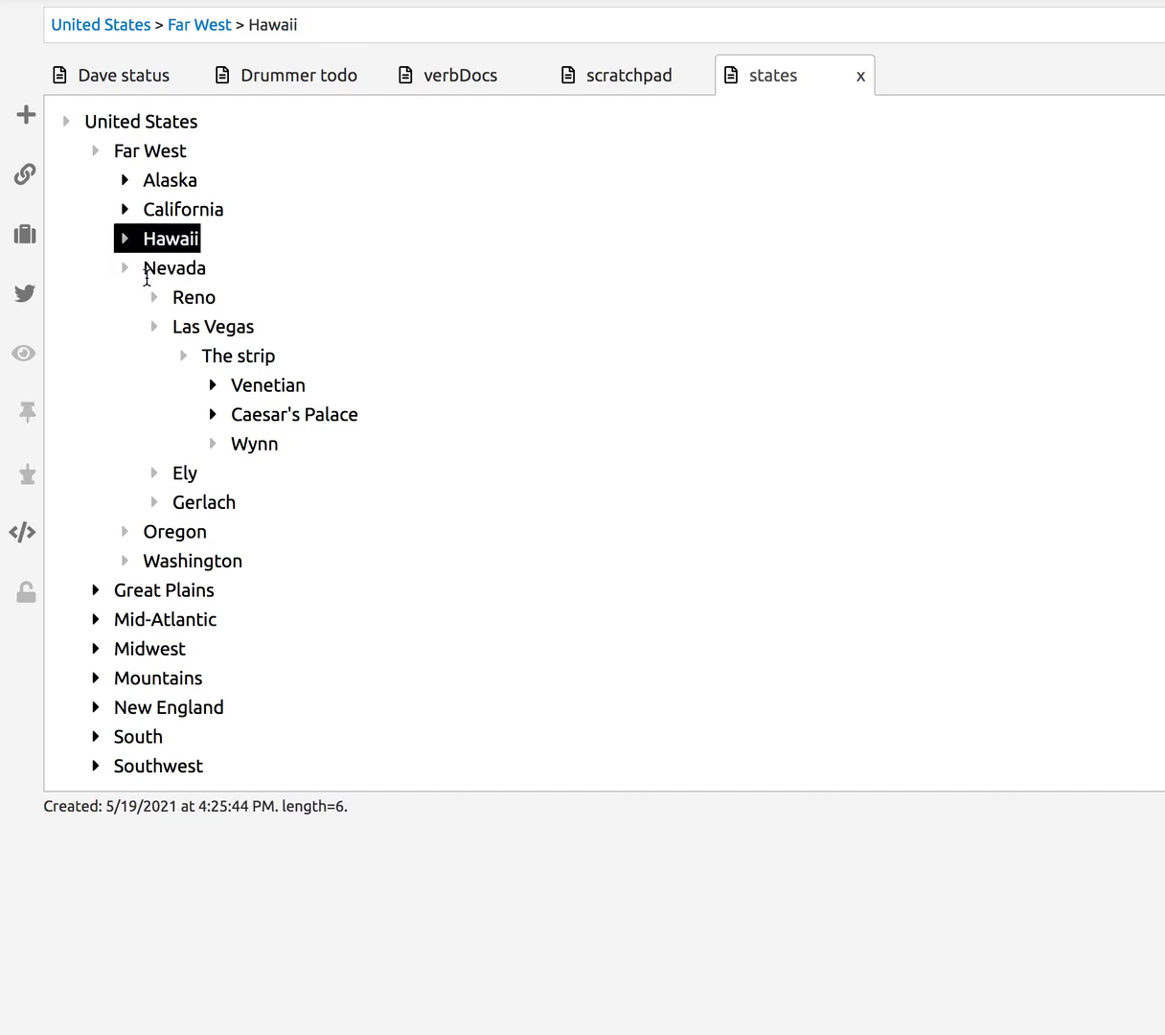
click(123, 268)
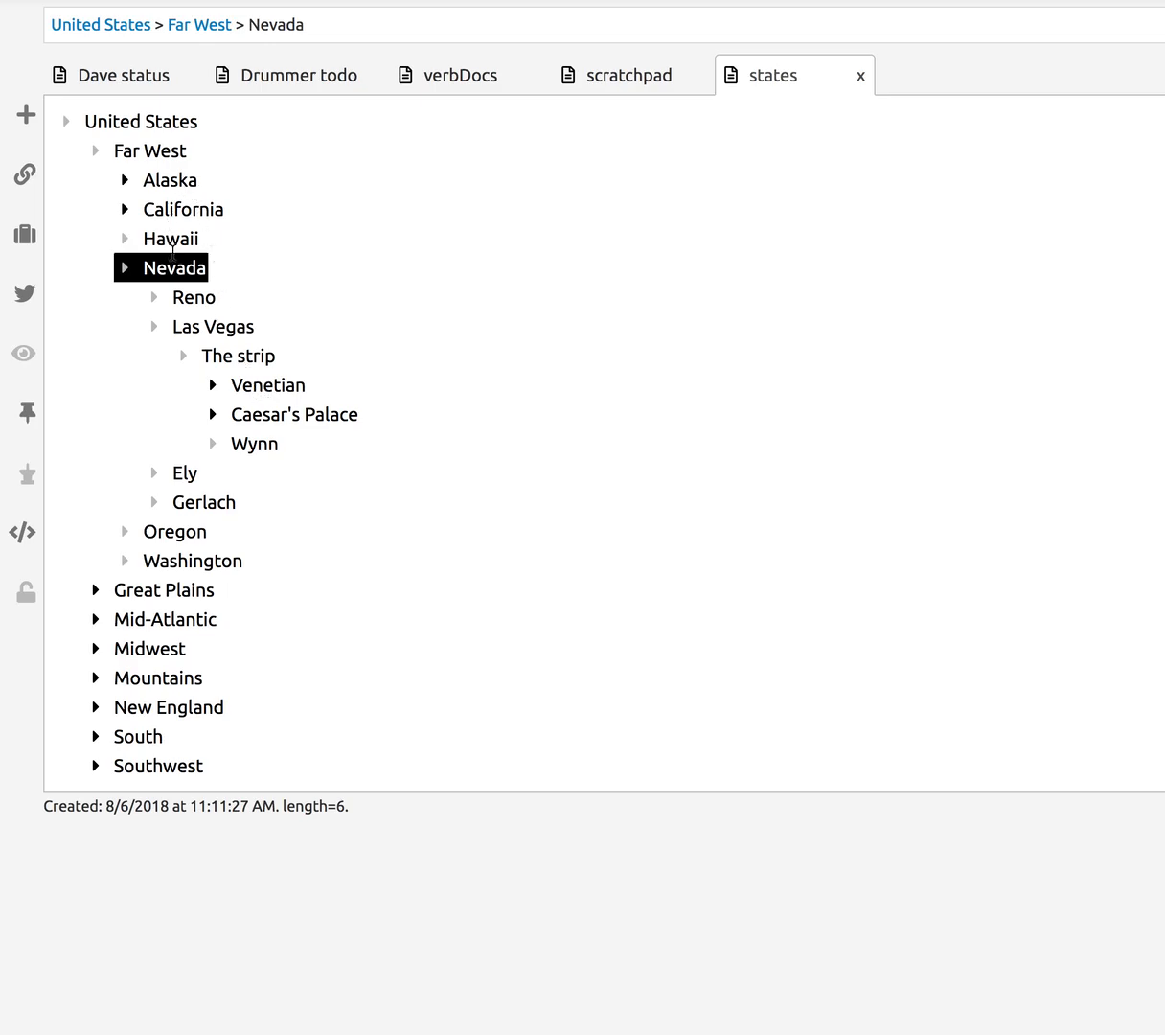
click(164, 238)
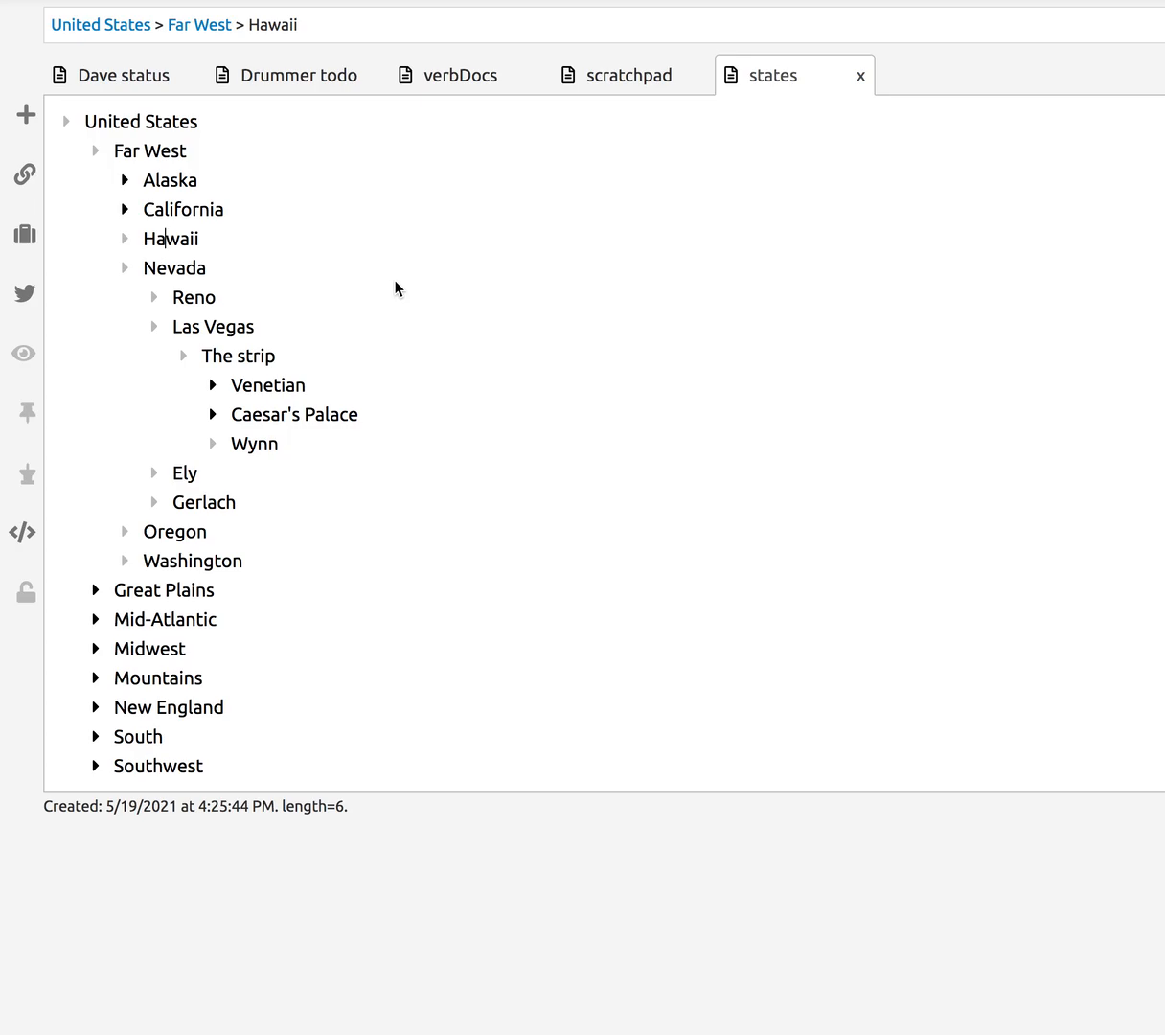
- Add an empty headline below Hawaii, then split Hawaii into Haw/aii and undo it
key(Return)
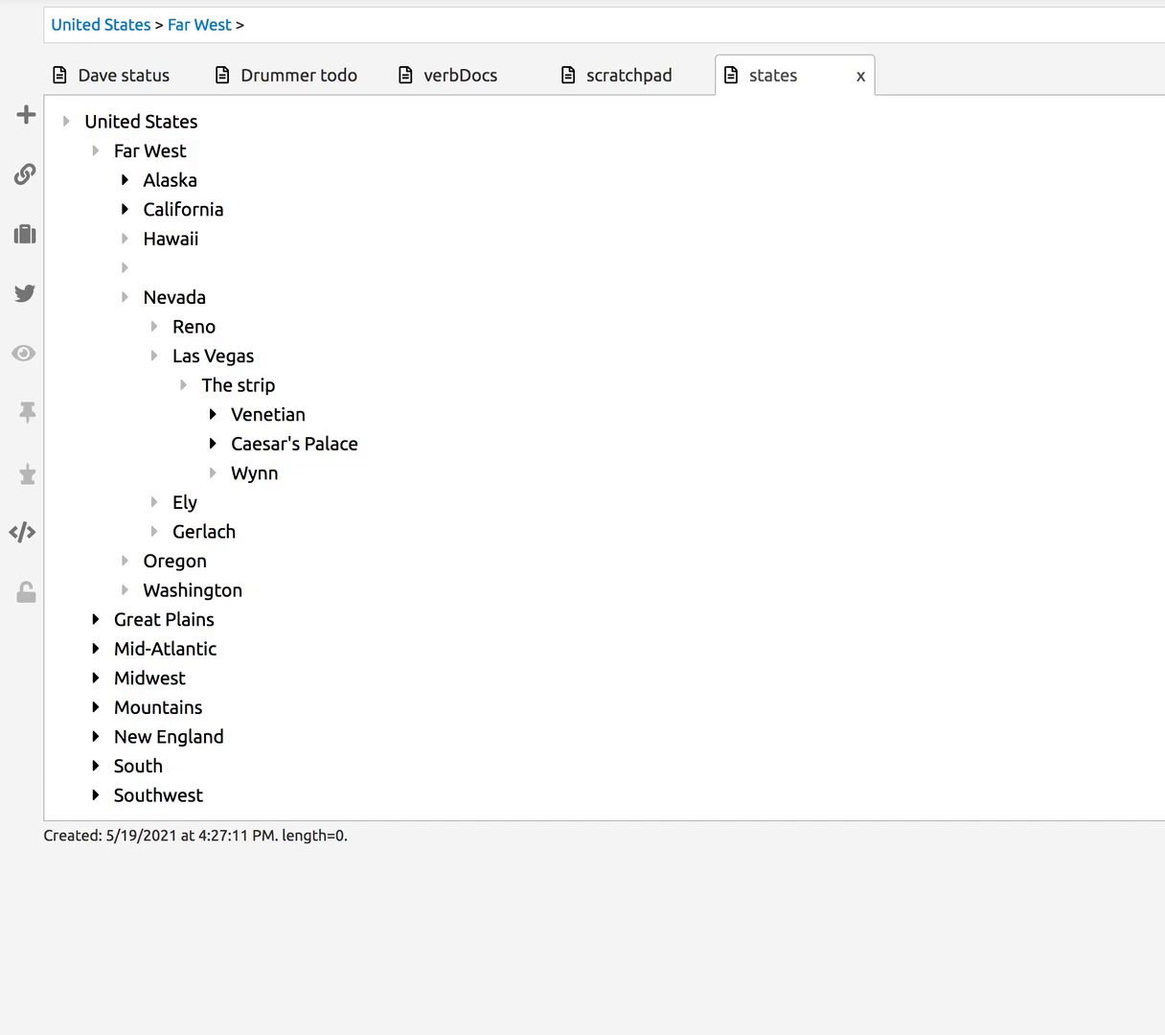
click(175, 241)
key(Return)
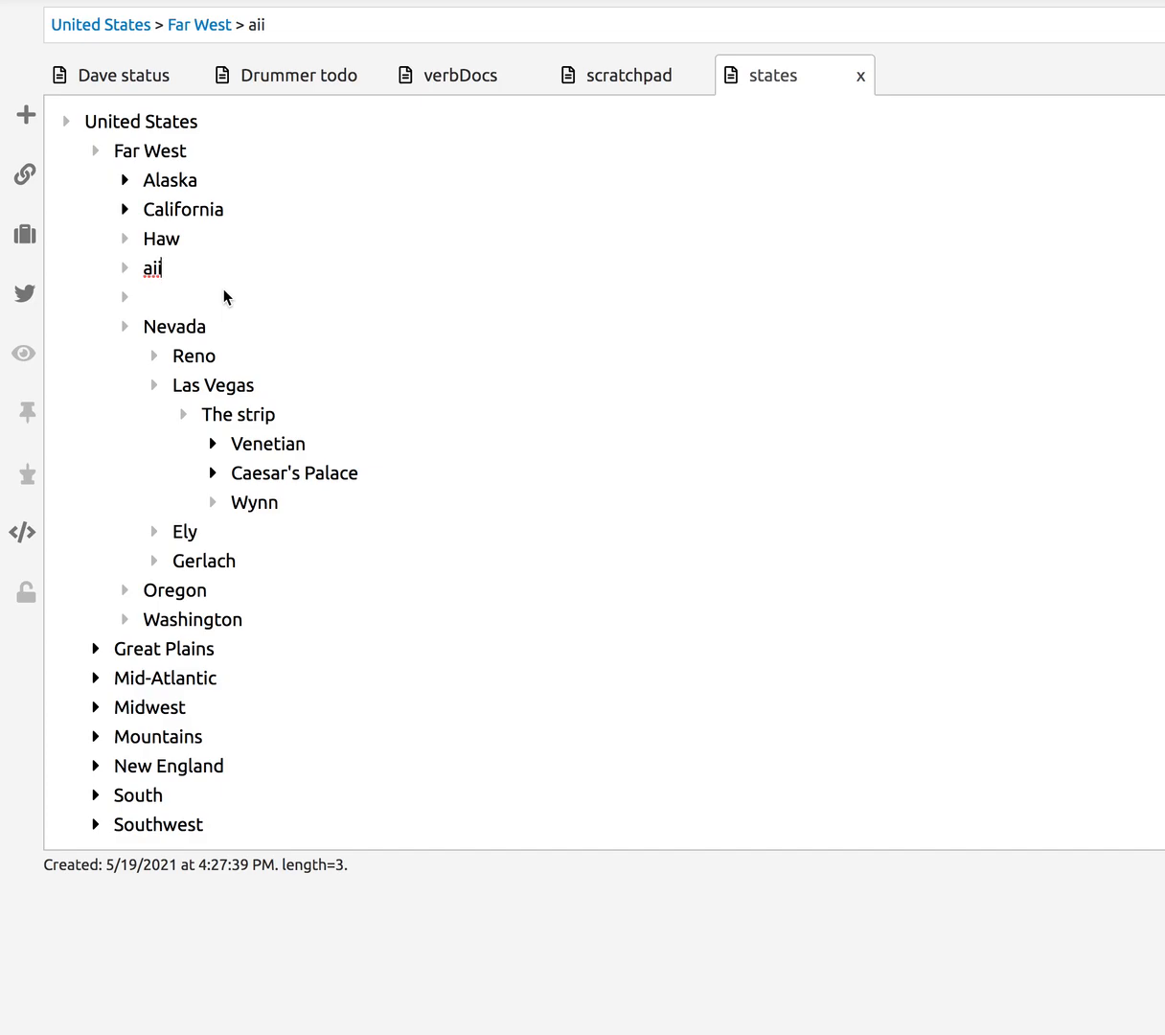
key(ctrl+z)
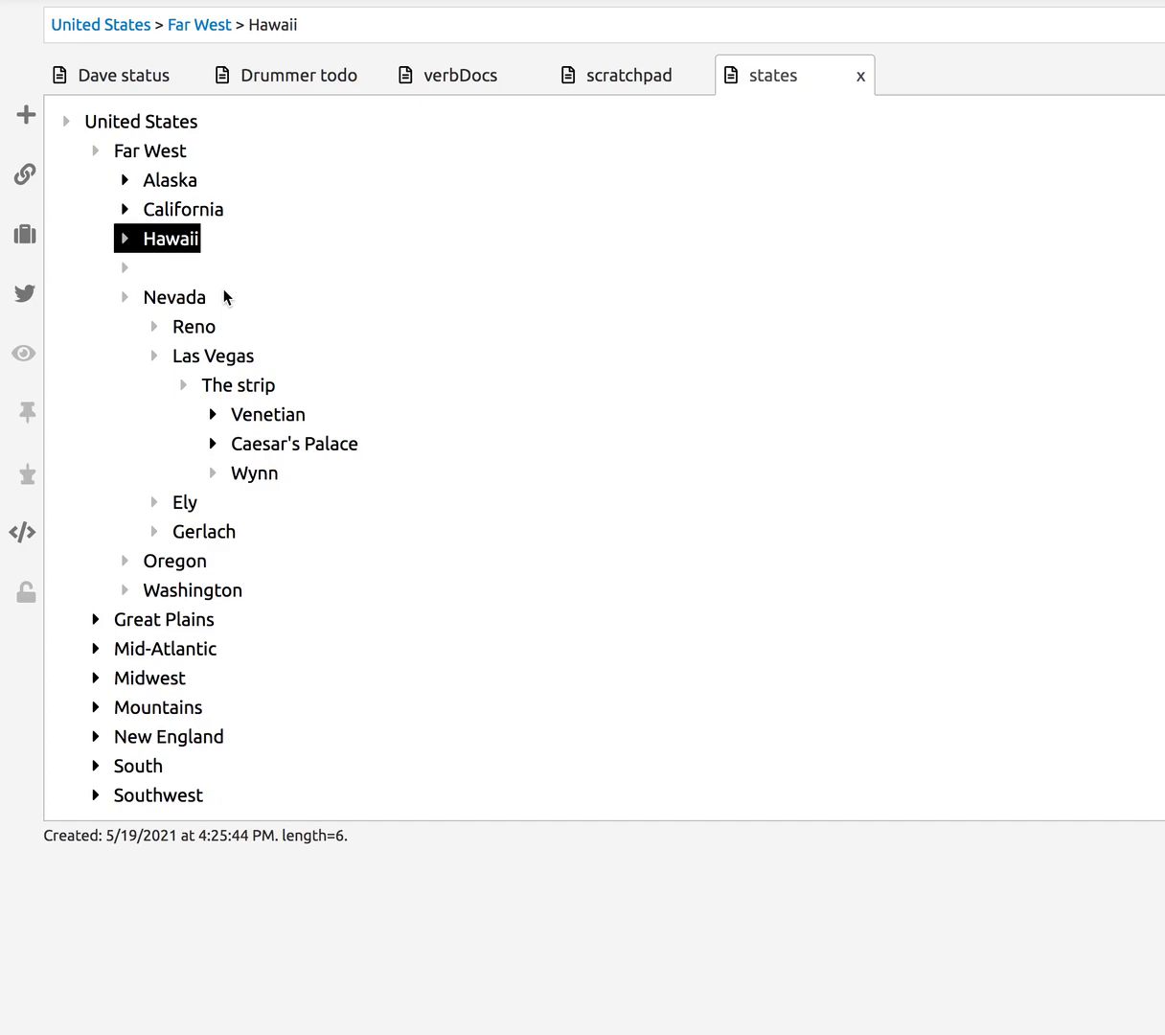
click(175, 209)
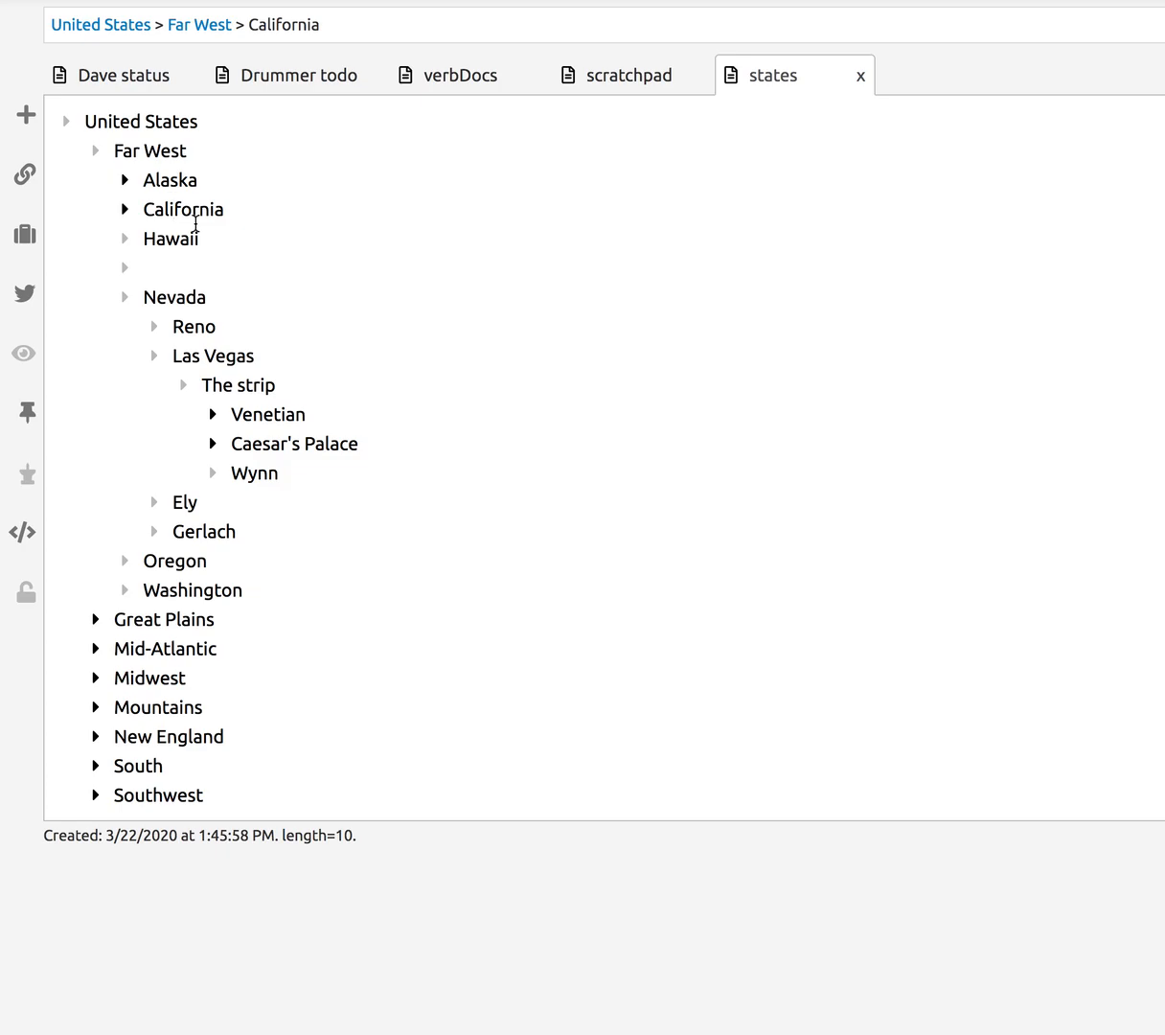
key(Escape)
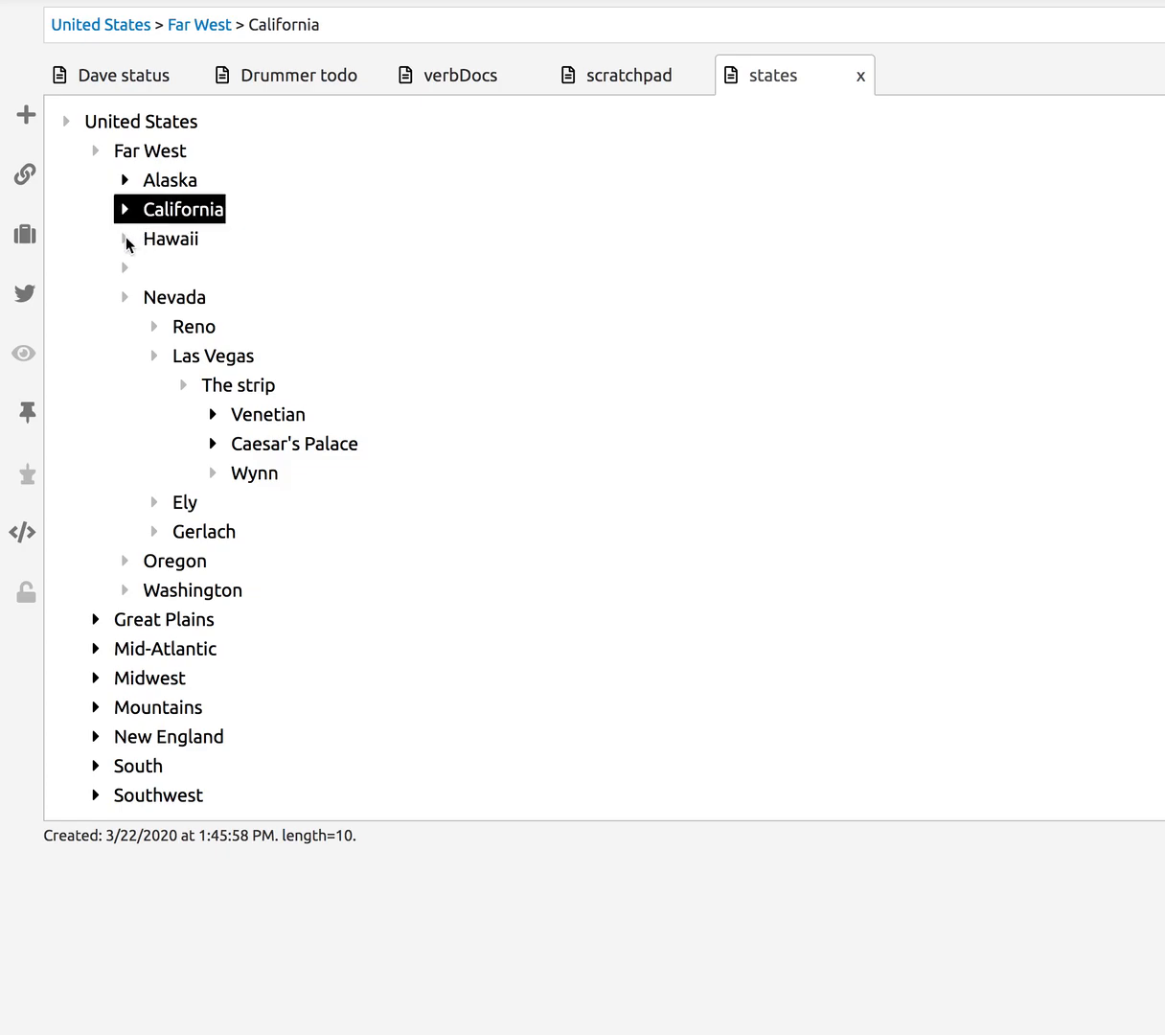
click(124, 239)
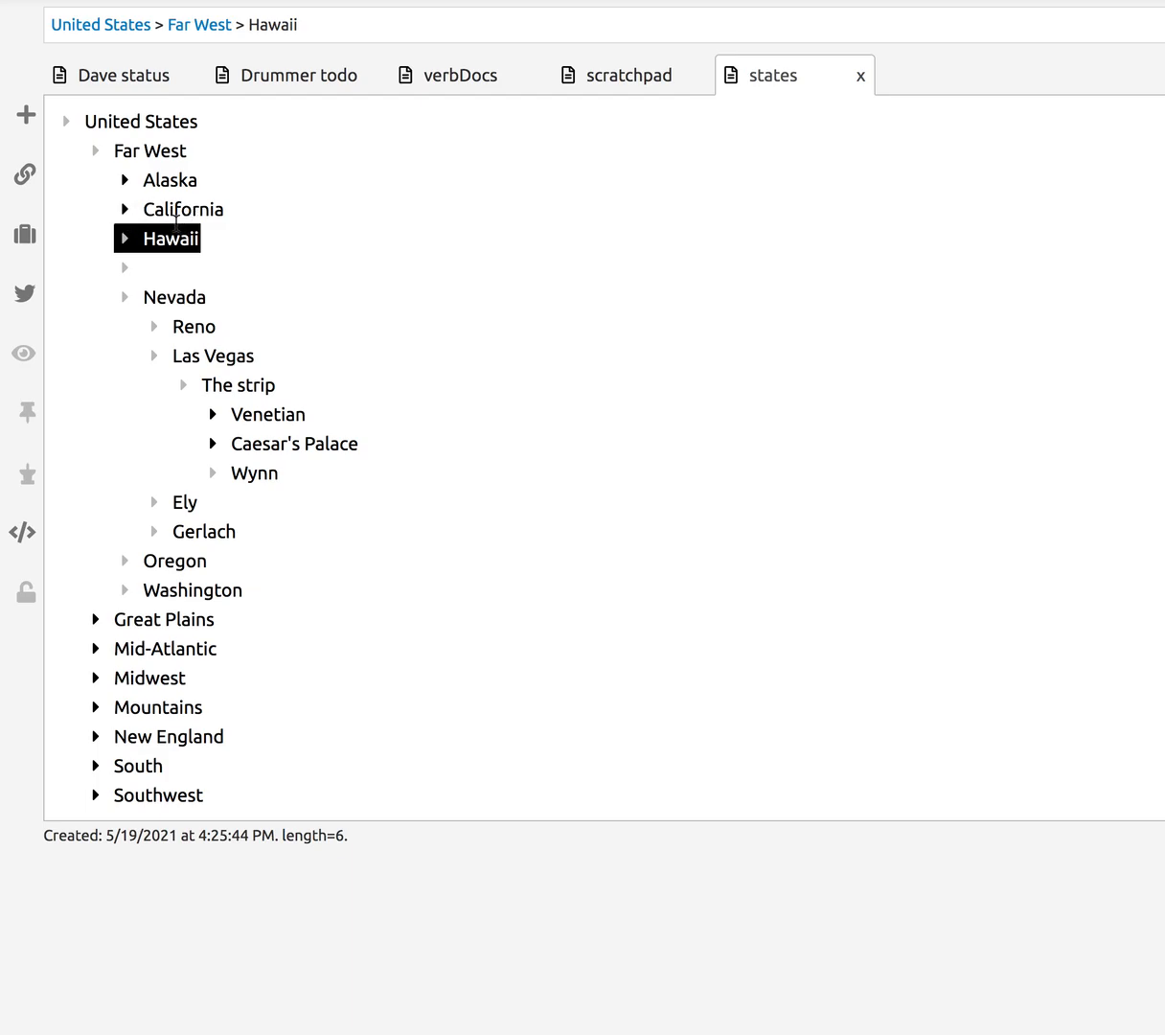
click(124, 210)
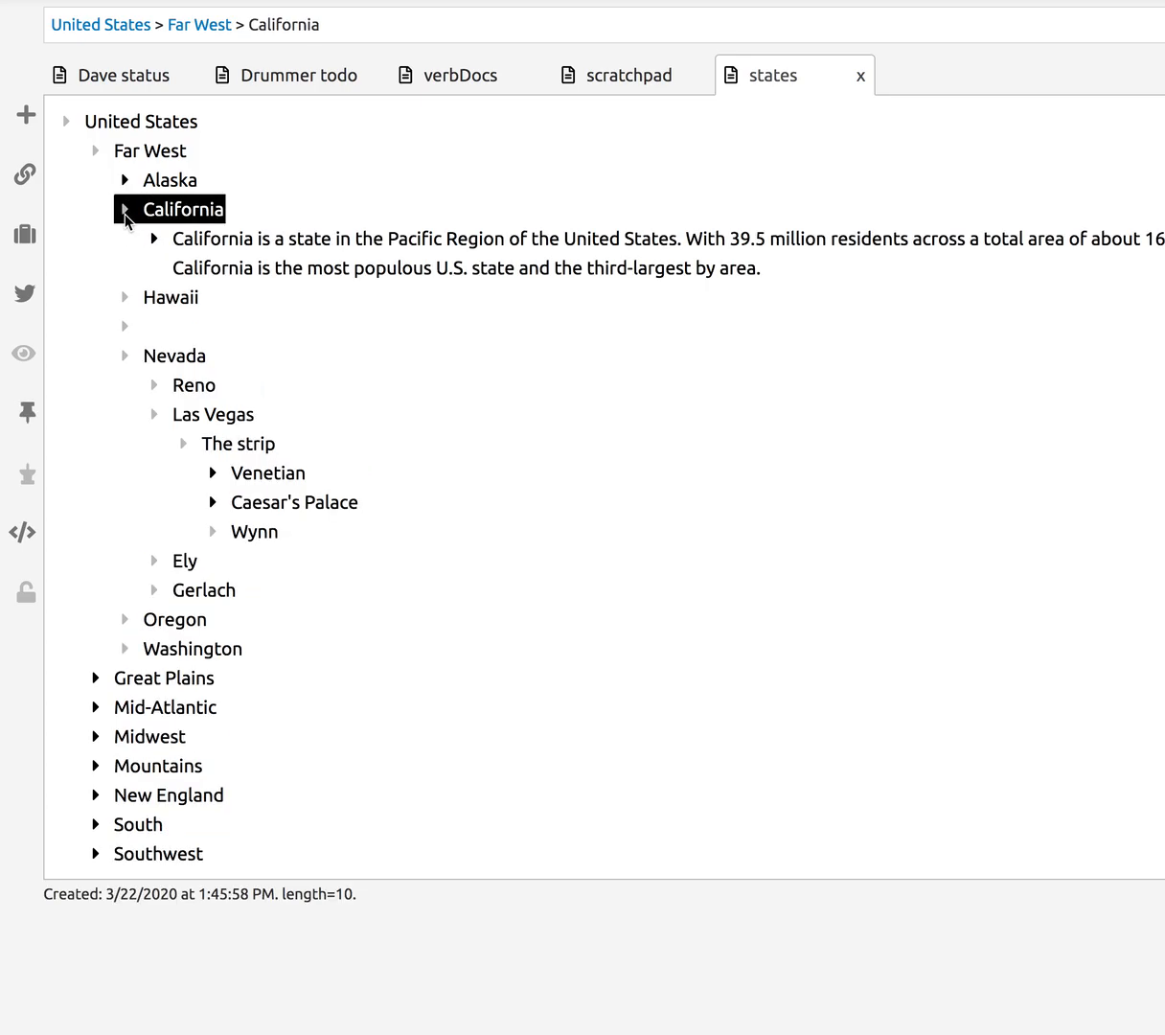
click(124, 209)
click(170, 206)
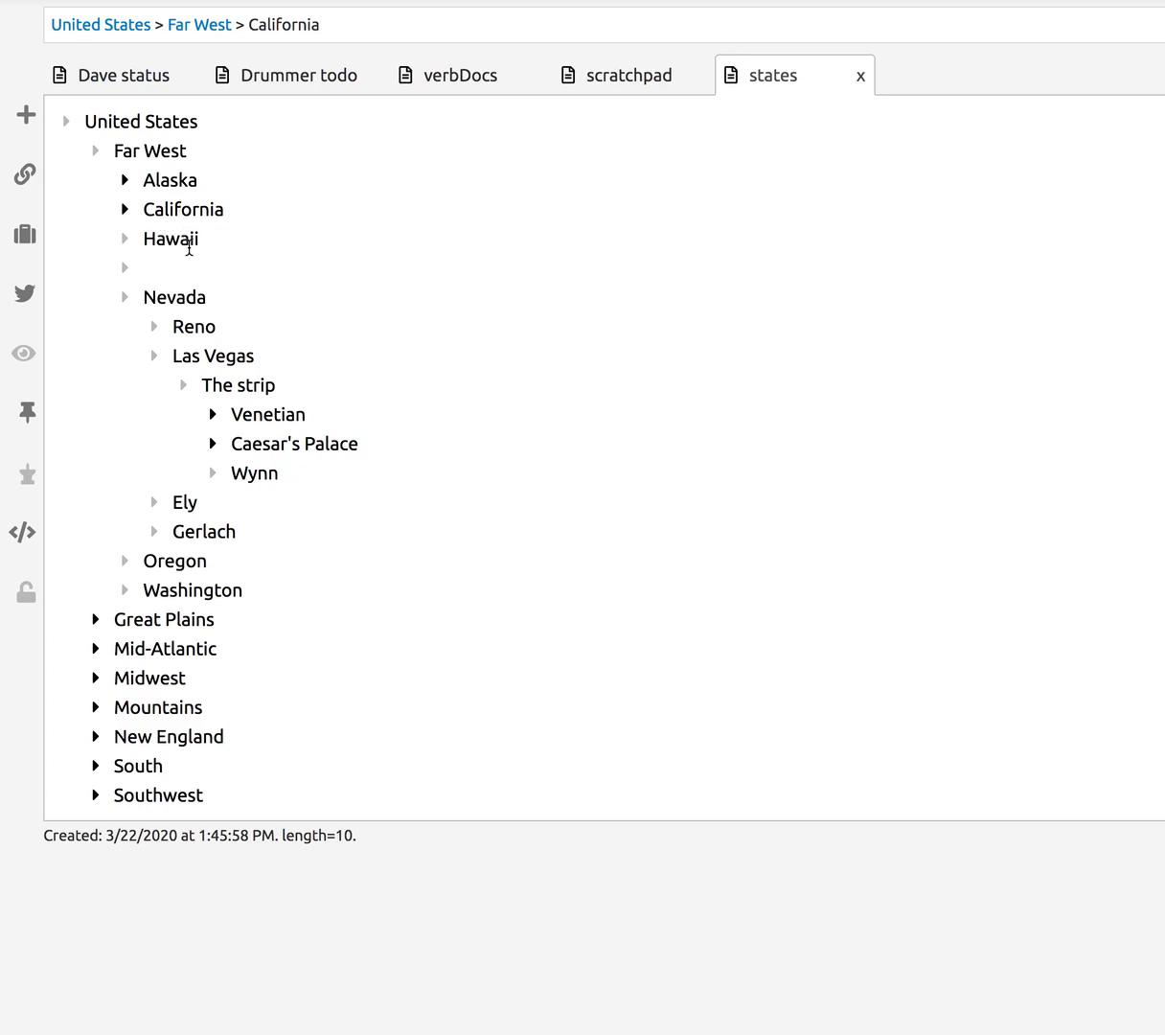
click(130, 215)
click(180, 210)
- Outdent California's description to California's level and split California into 'Calif' and 'ornia'
click(125, 210)
click(157, 240)
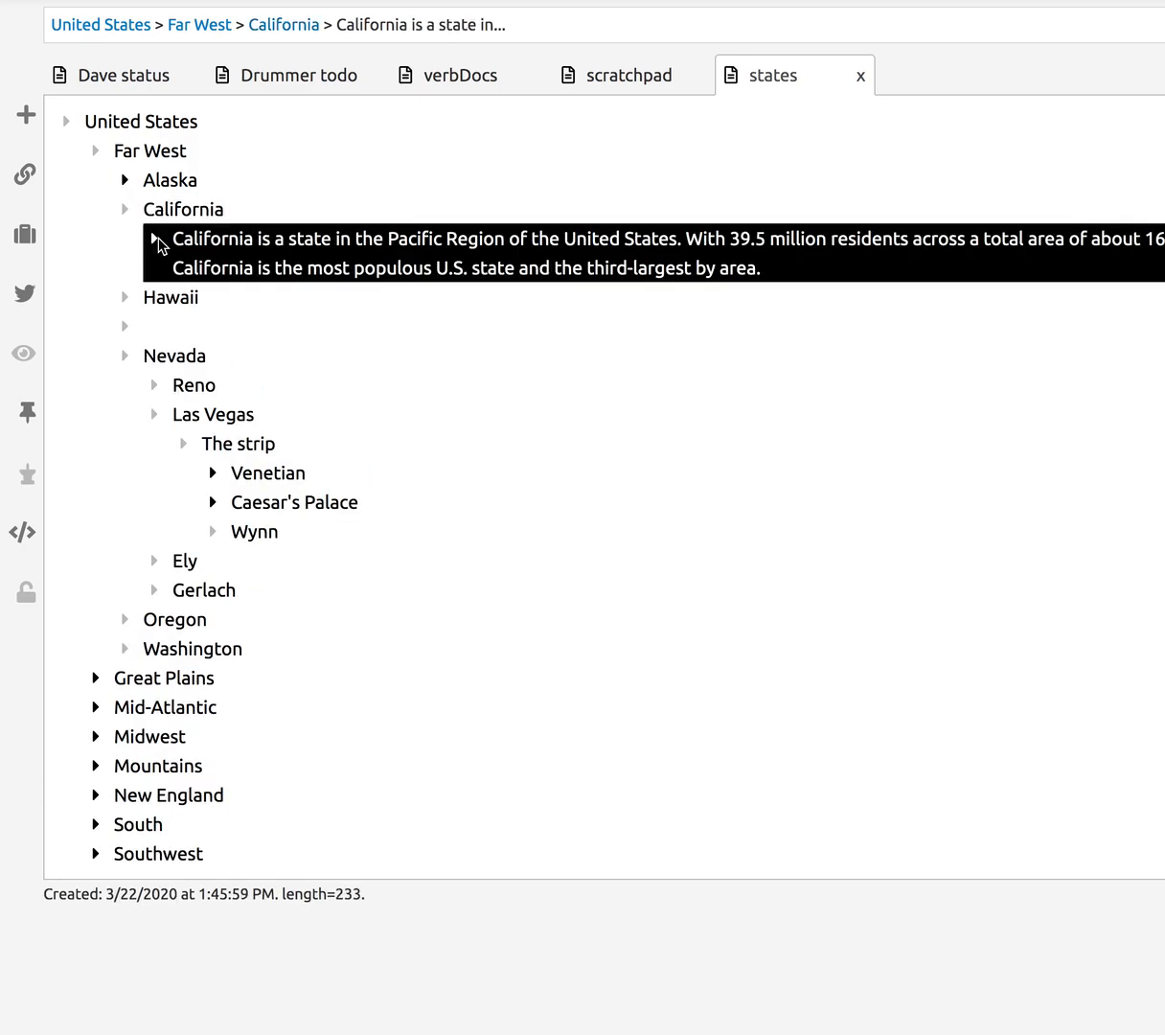
key(shift+Tab)
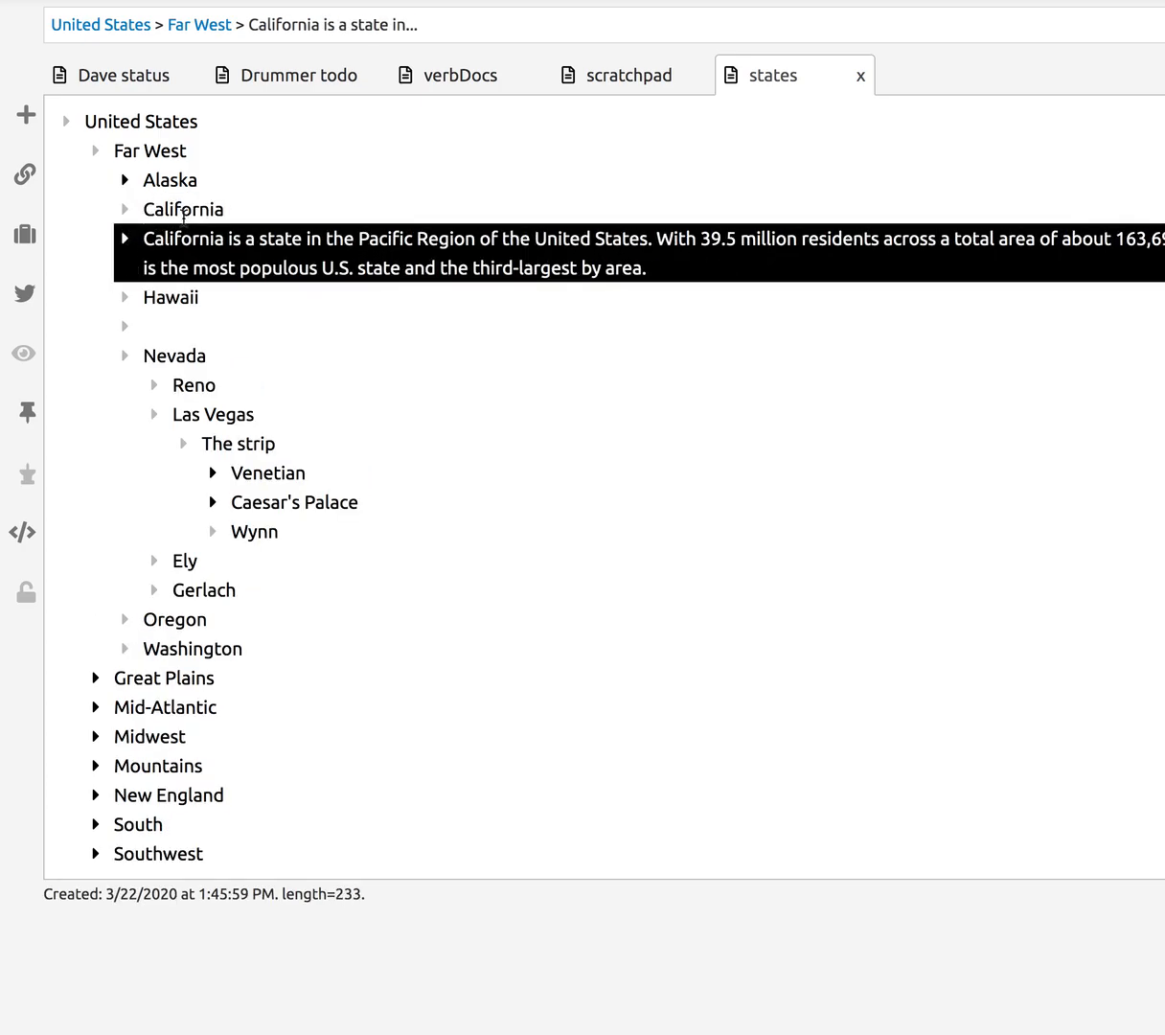
click(182, 211)
key(Return)
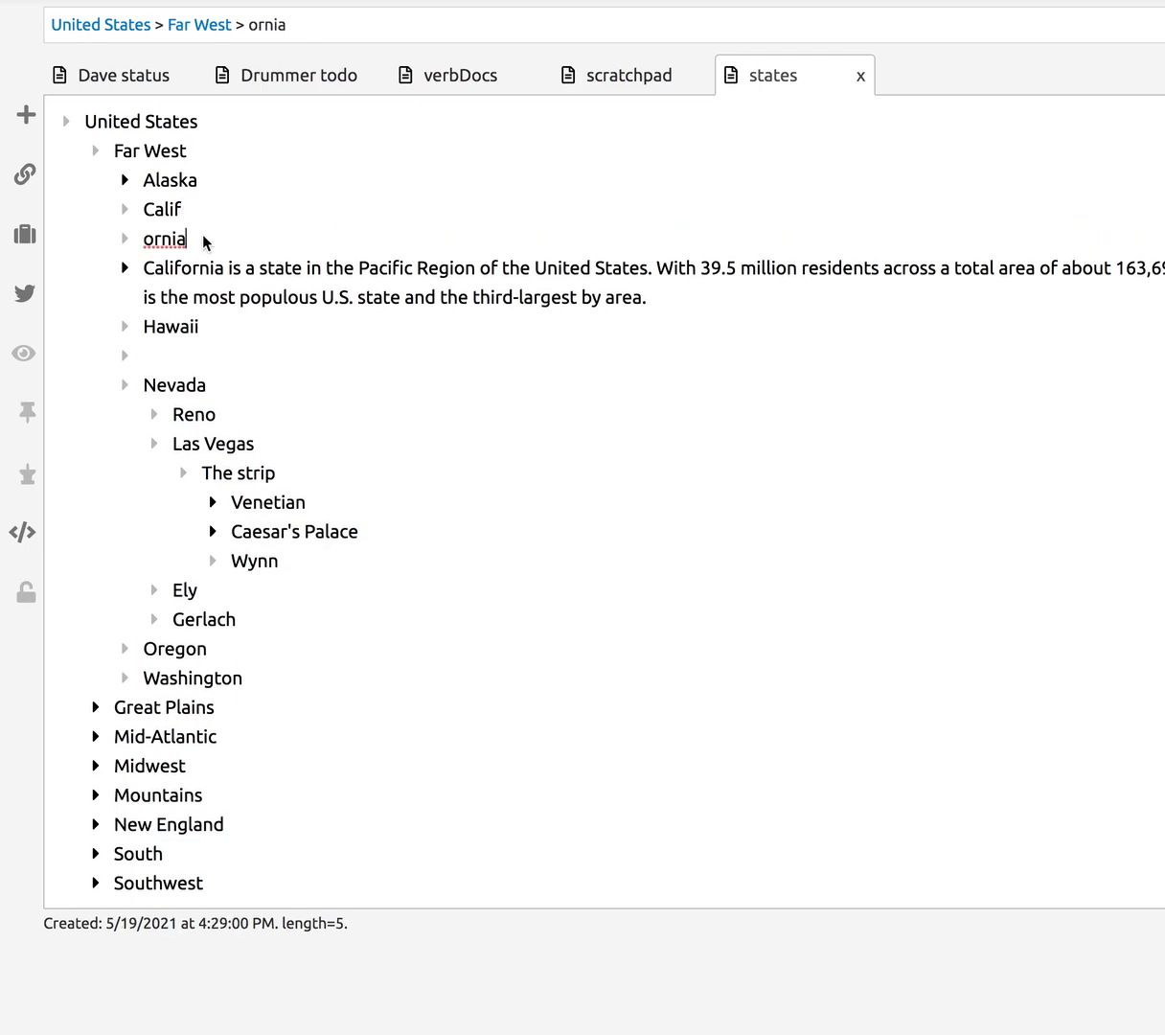
- Undo the Calif/ornia split, re-indent the description under California, and collapse California
key(ctrl+z)
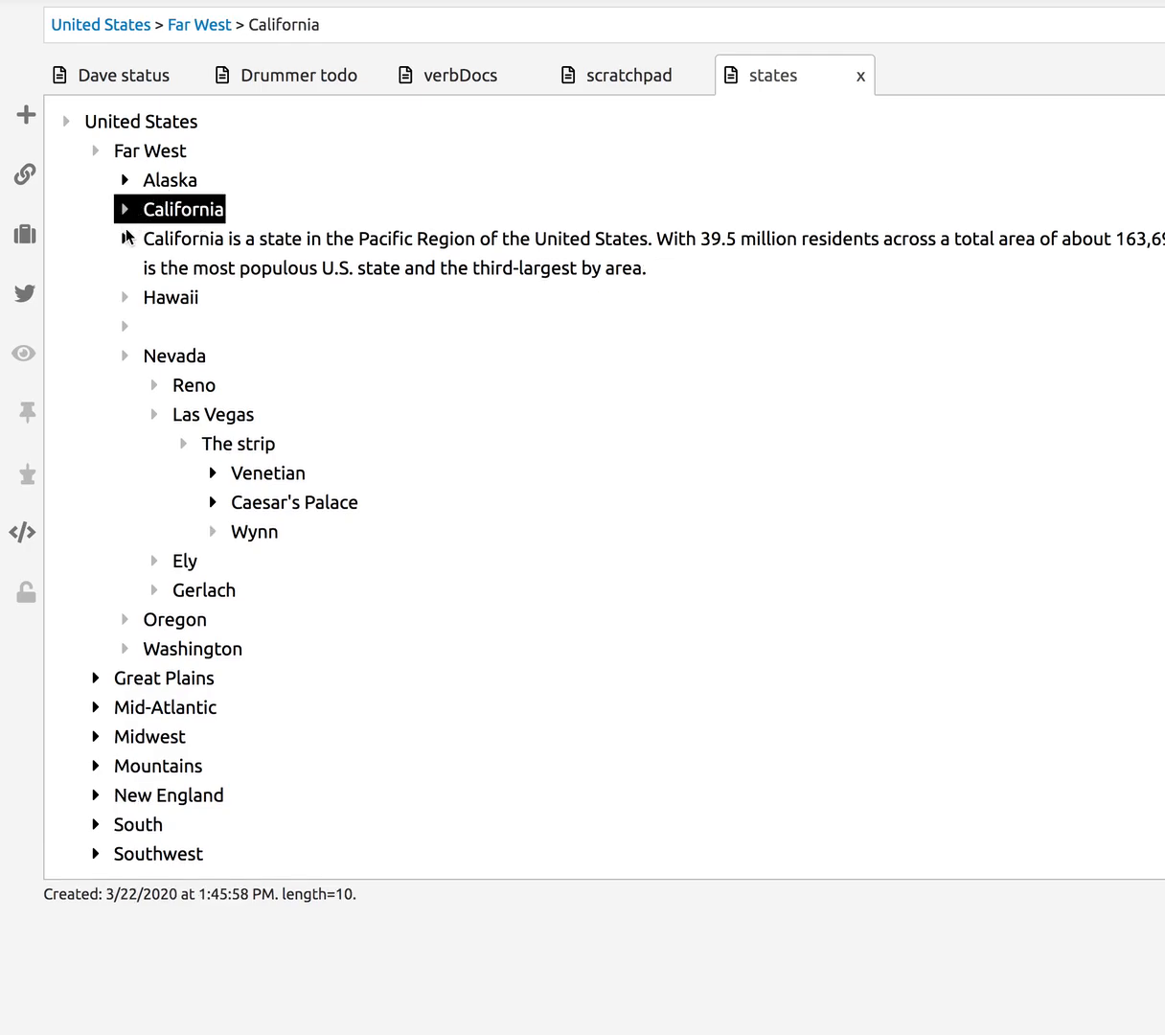
click(126, 237)
key(Tab)
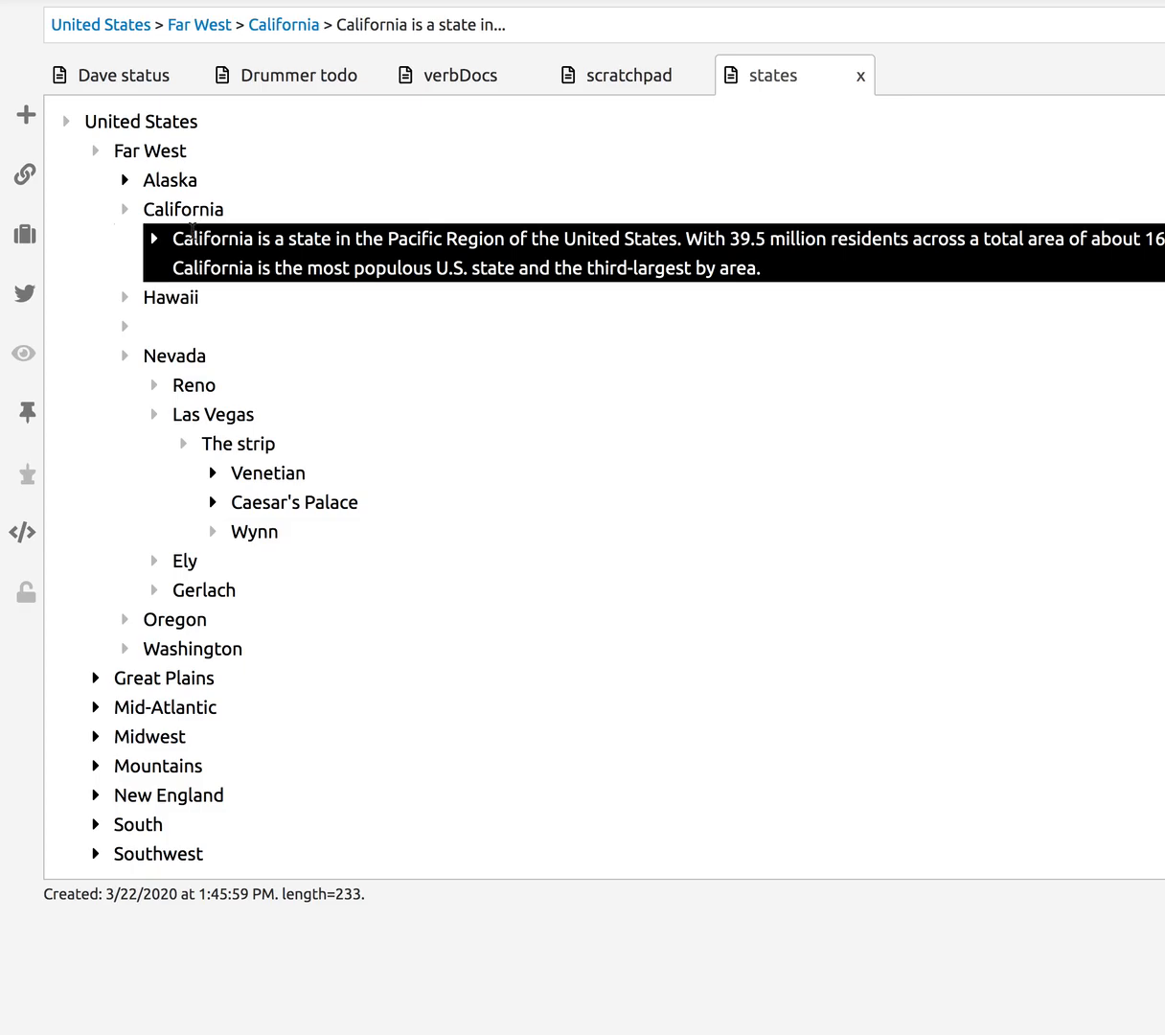
click(153, 239)
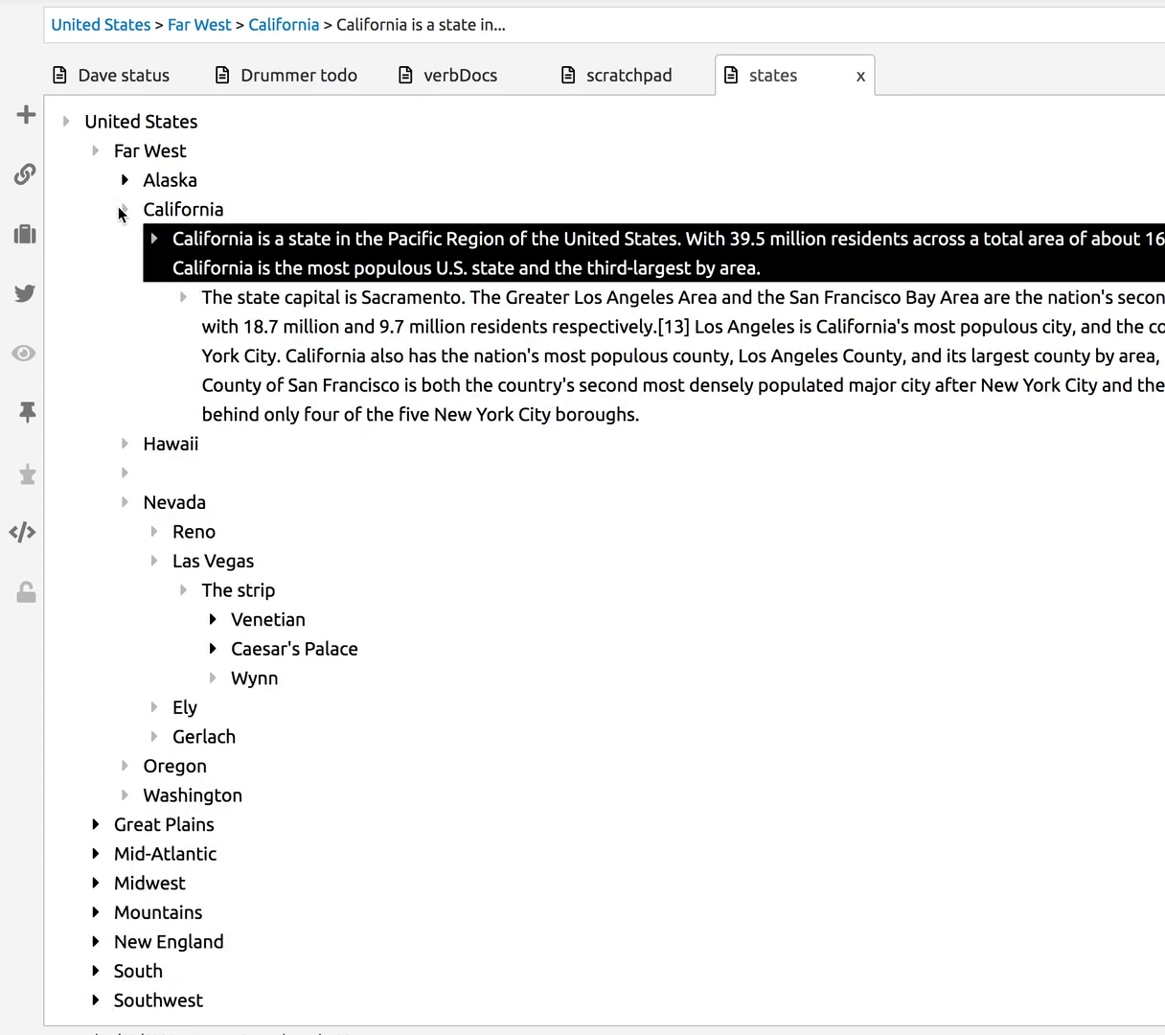
click(123, 209)
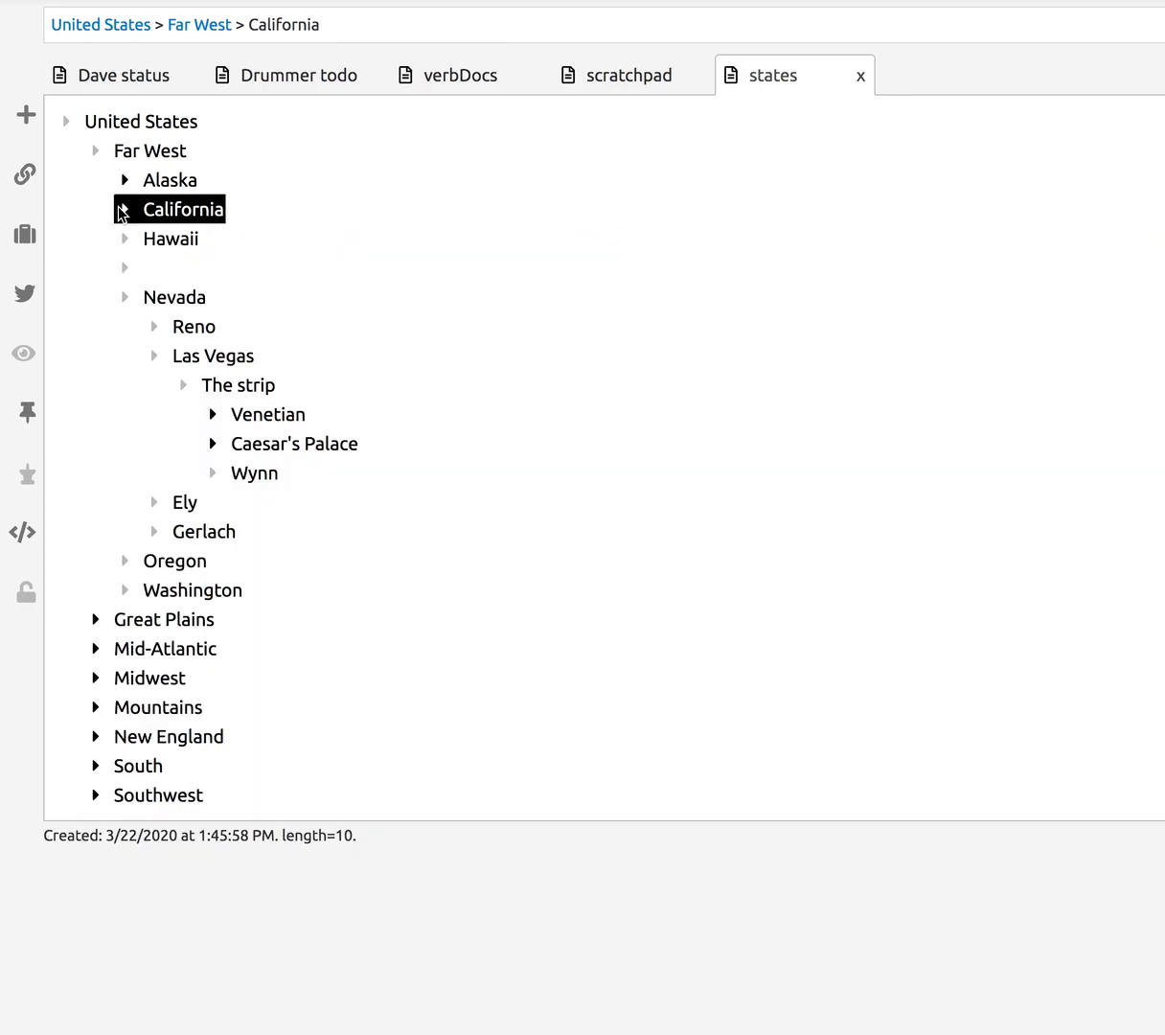
click(135, 273)
- Delete the blank line and add 'now is the time for blah blah blah' after Hawaii with an empty child
key(BackSpace)
click(146, 239)
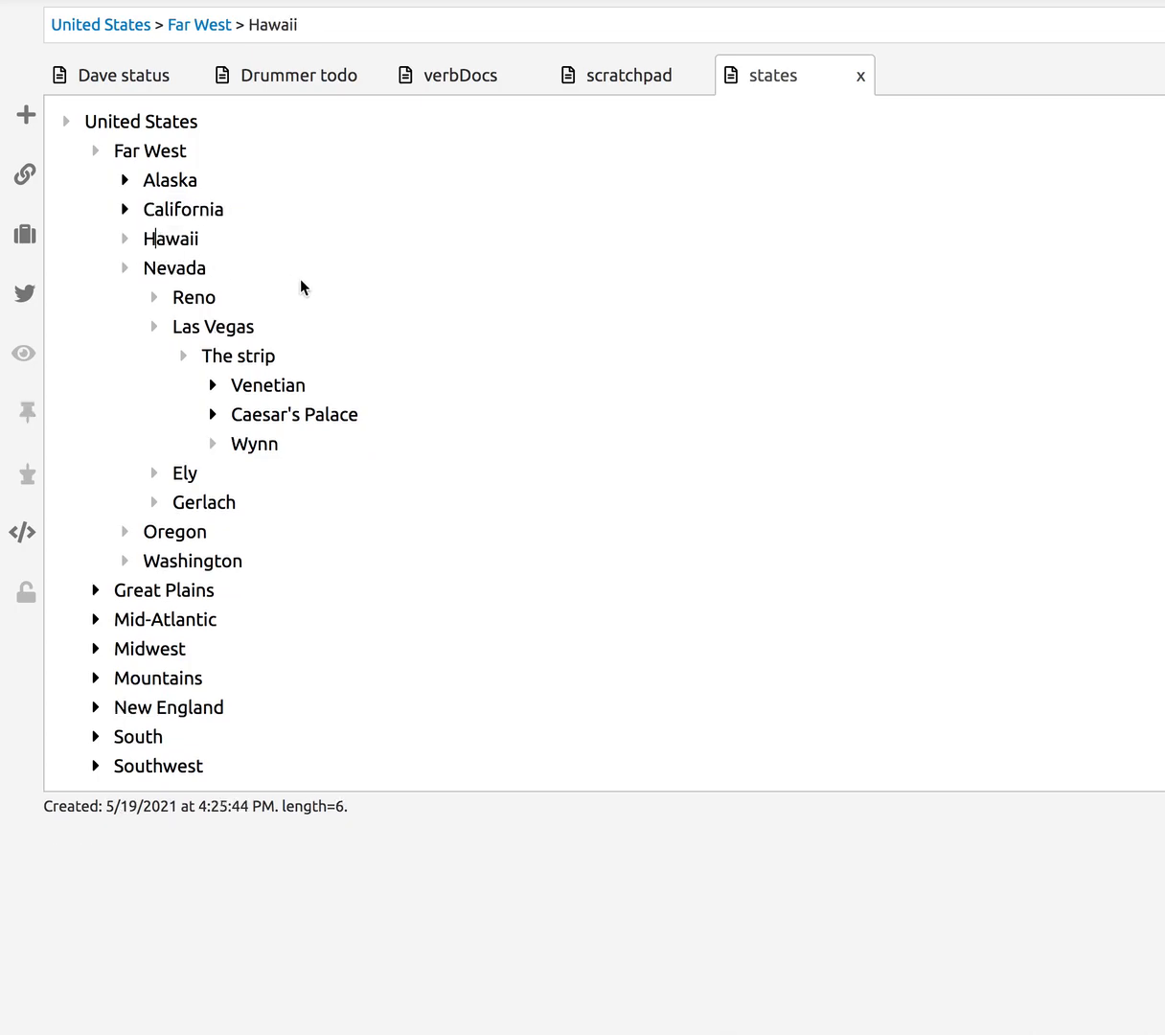
key(Return)
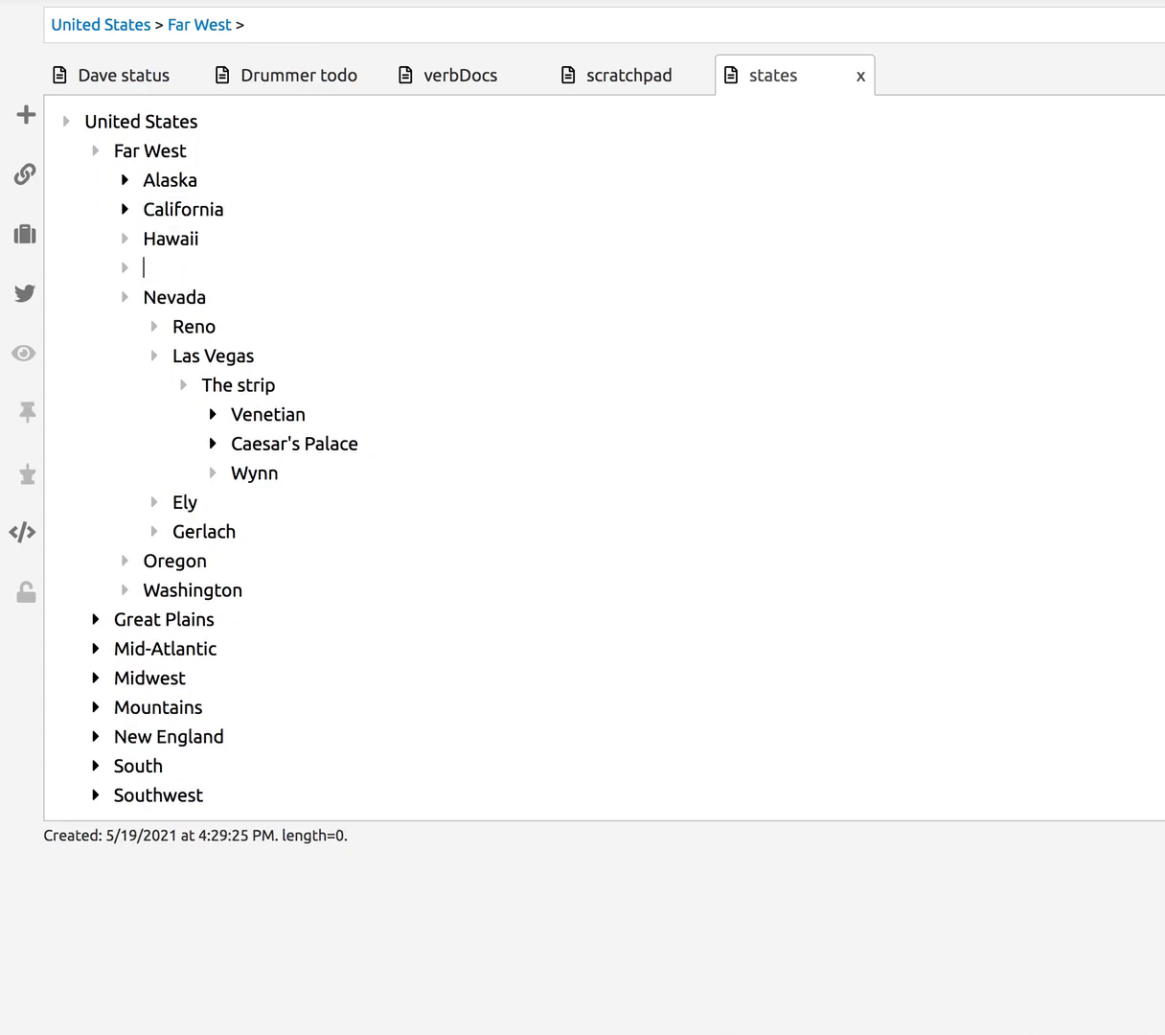
text(now is the time for)
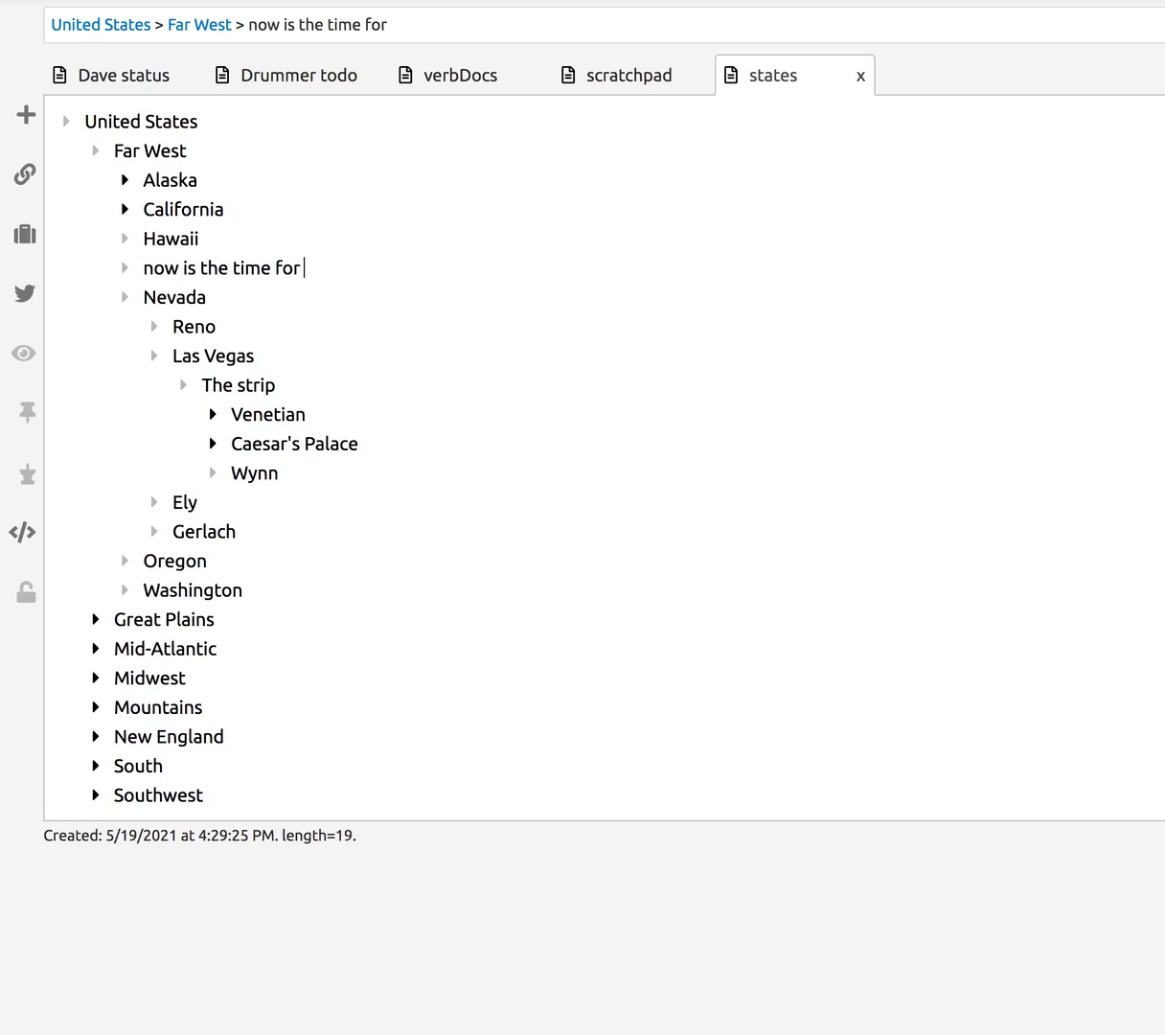
text( blah blah bla)
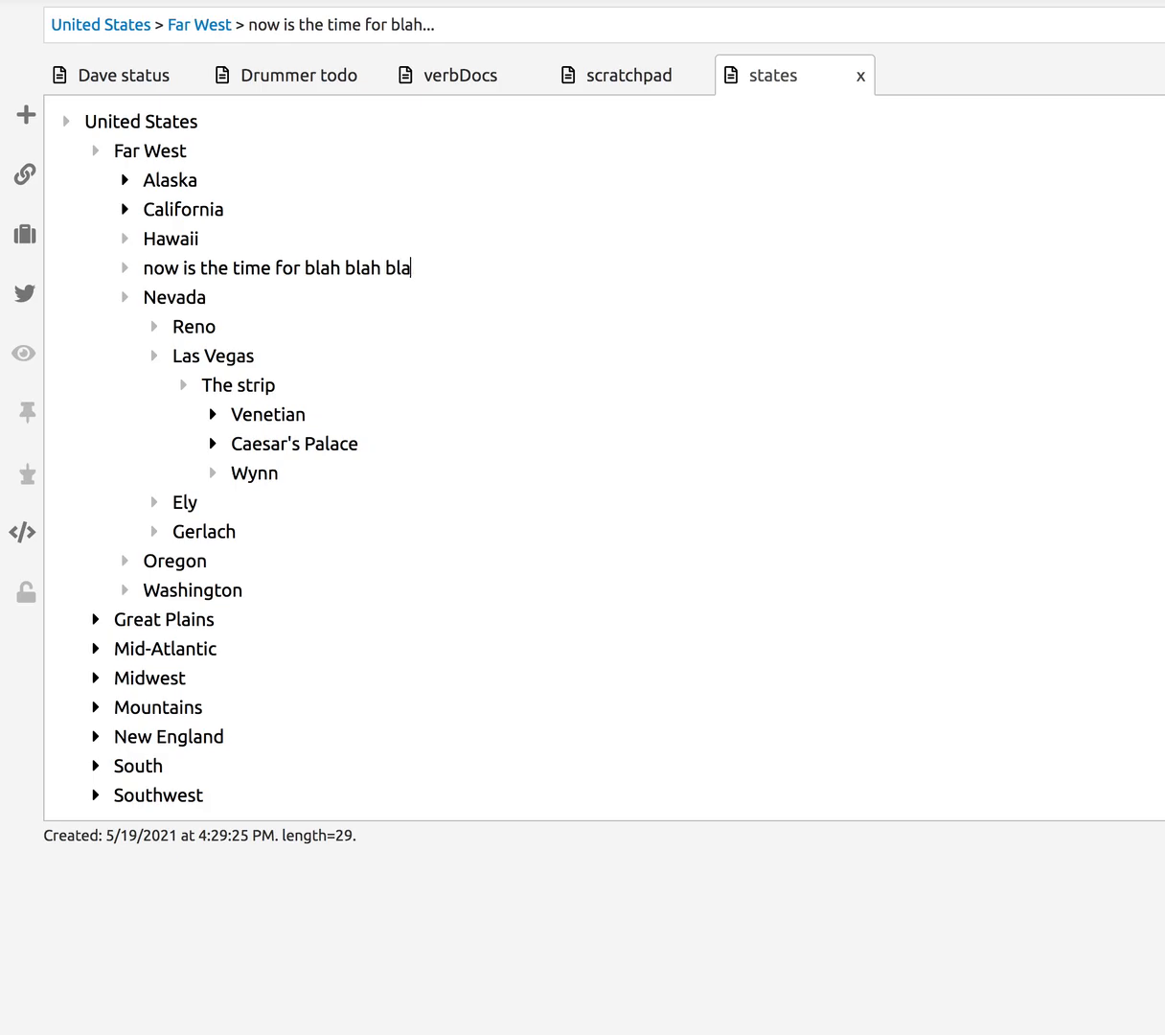
text(h)
key(Return)
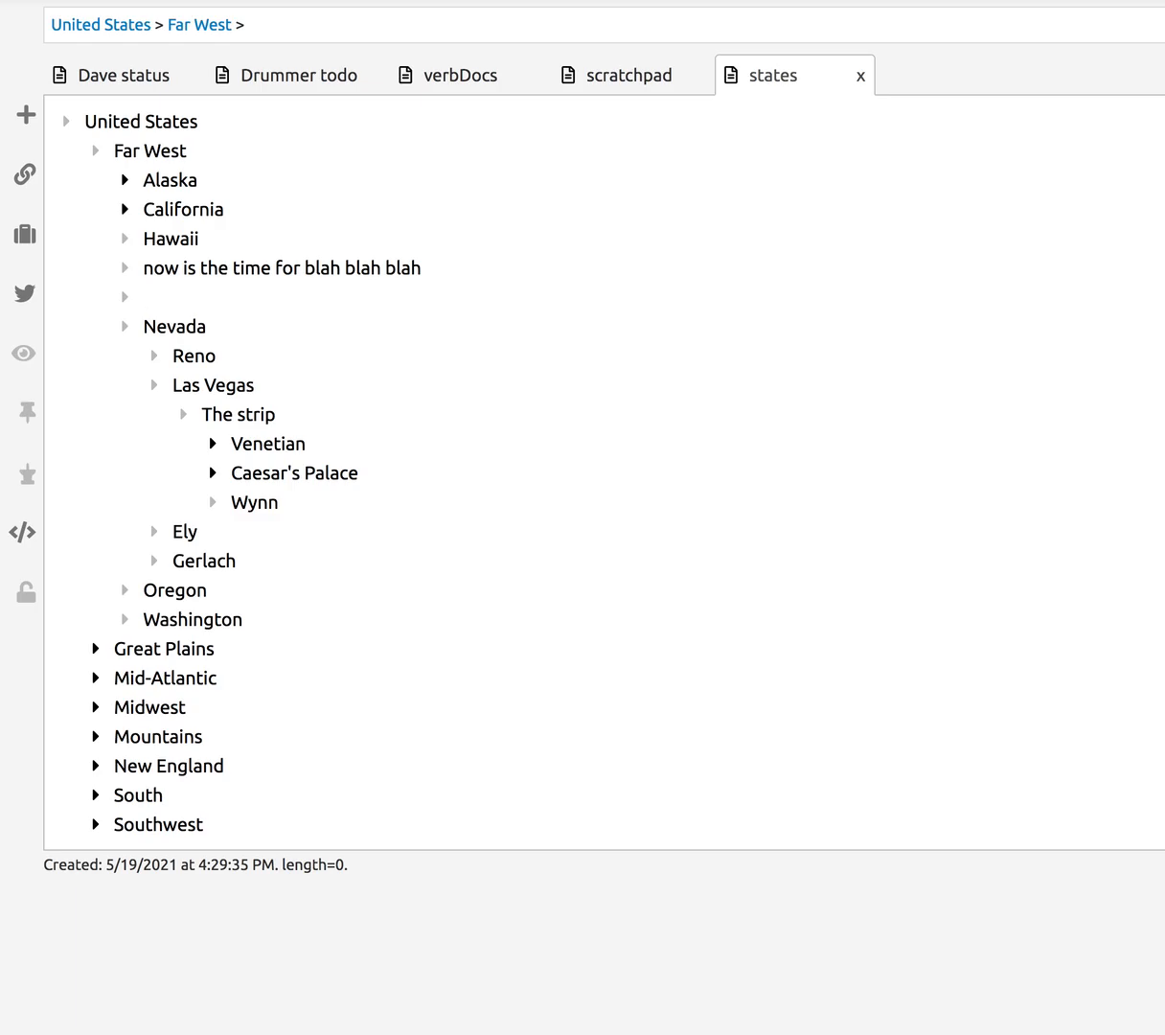
key(Tab)
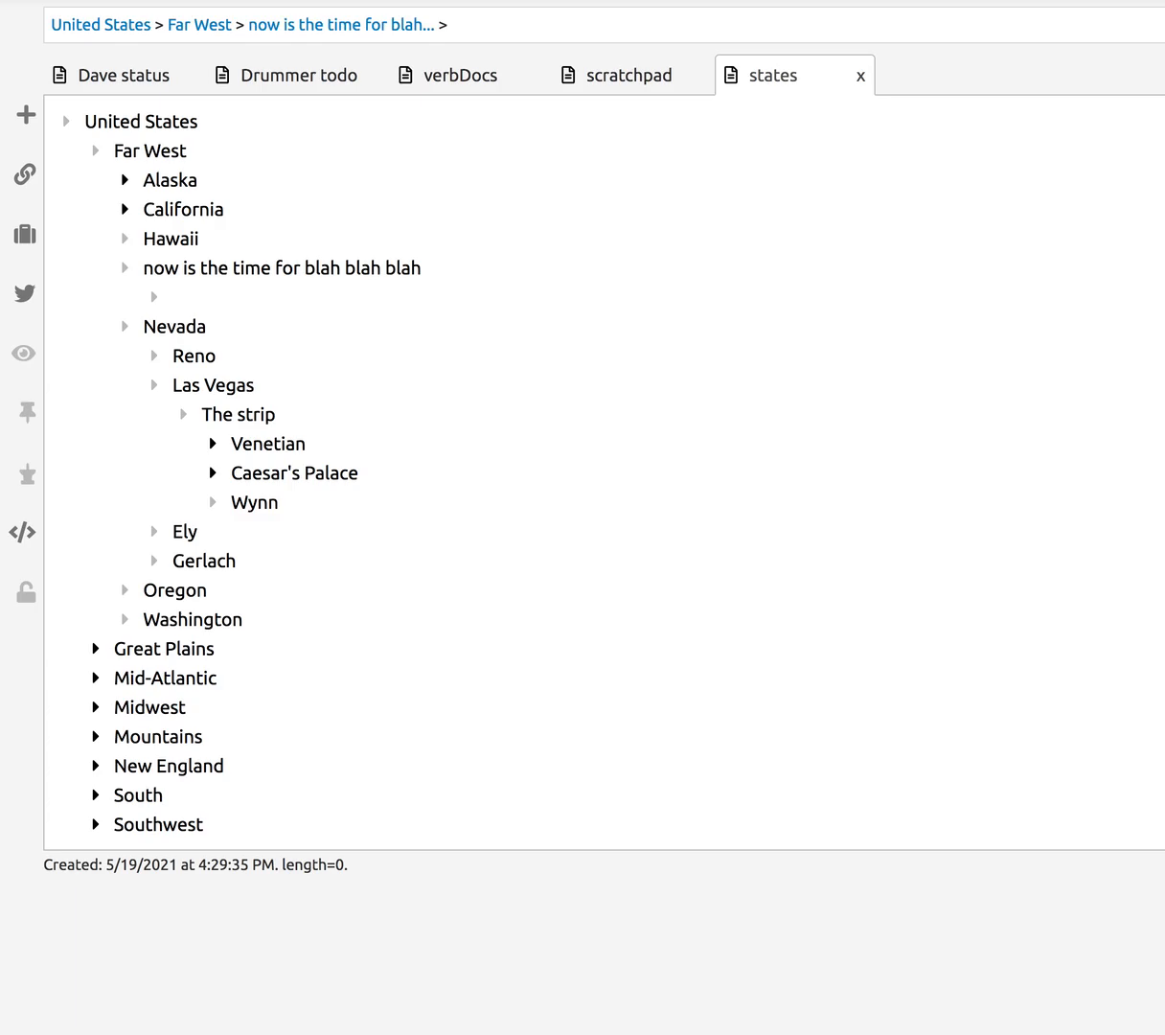
- Rename the placeholder to Honolulu, indent it under Hawaii, and delete its empty child
triple_click(207, 267)
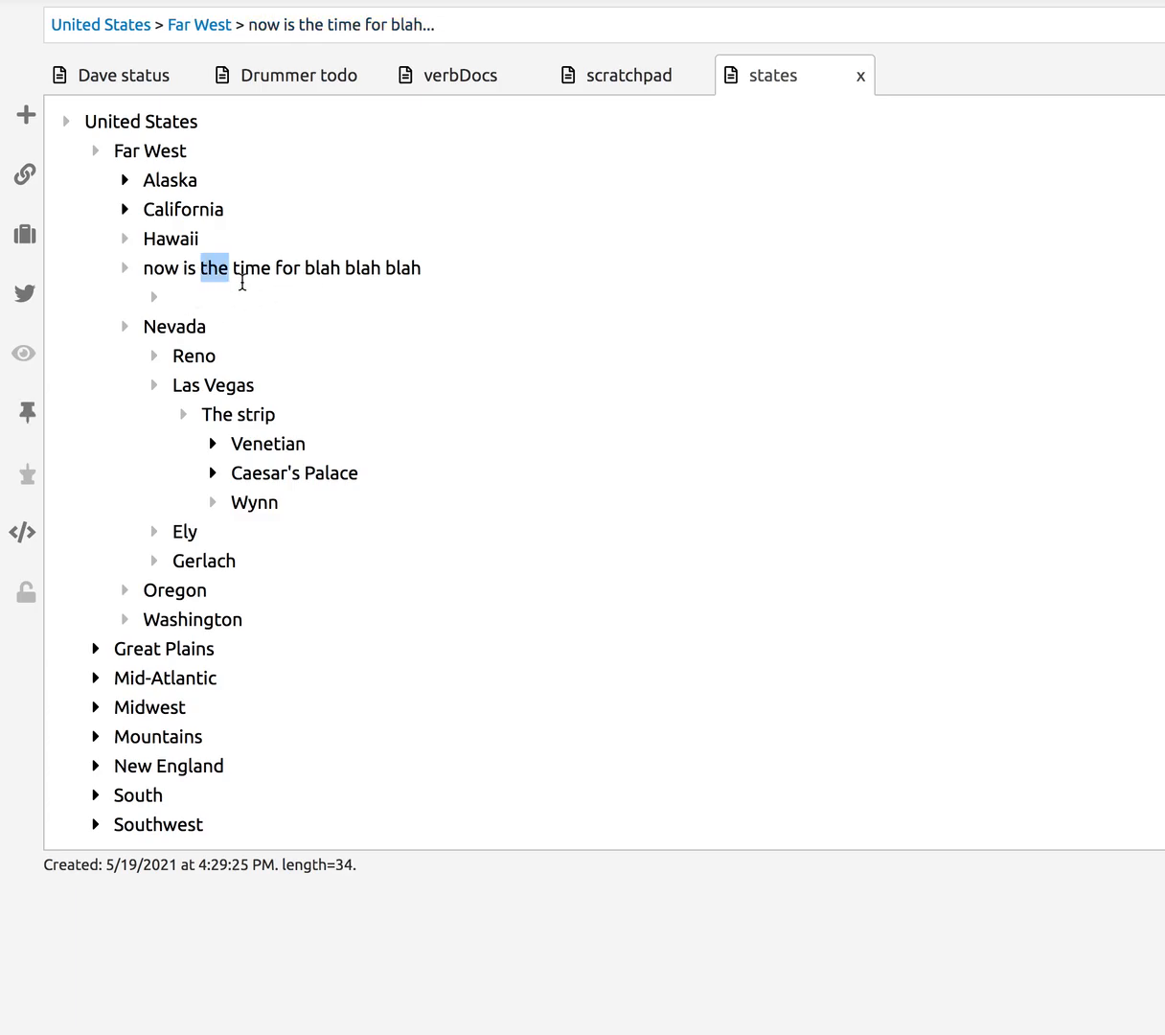
text(Hon)
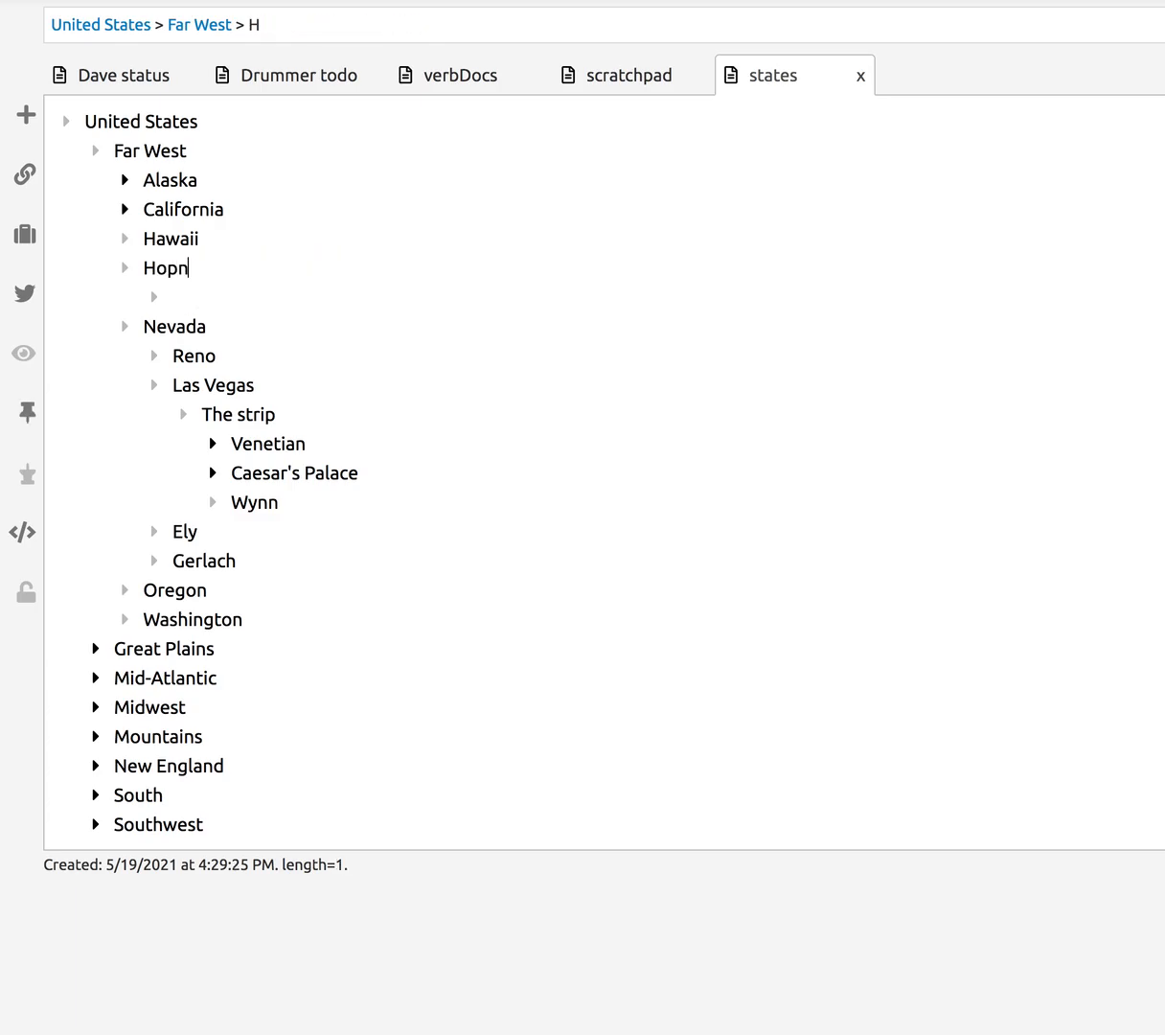
text(olulu)
click(121, 270)
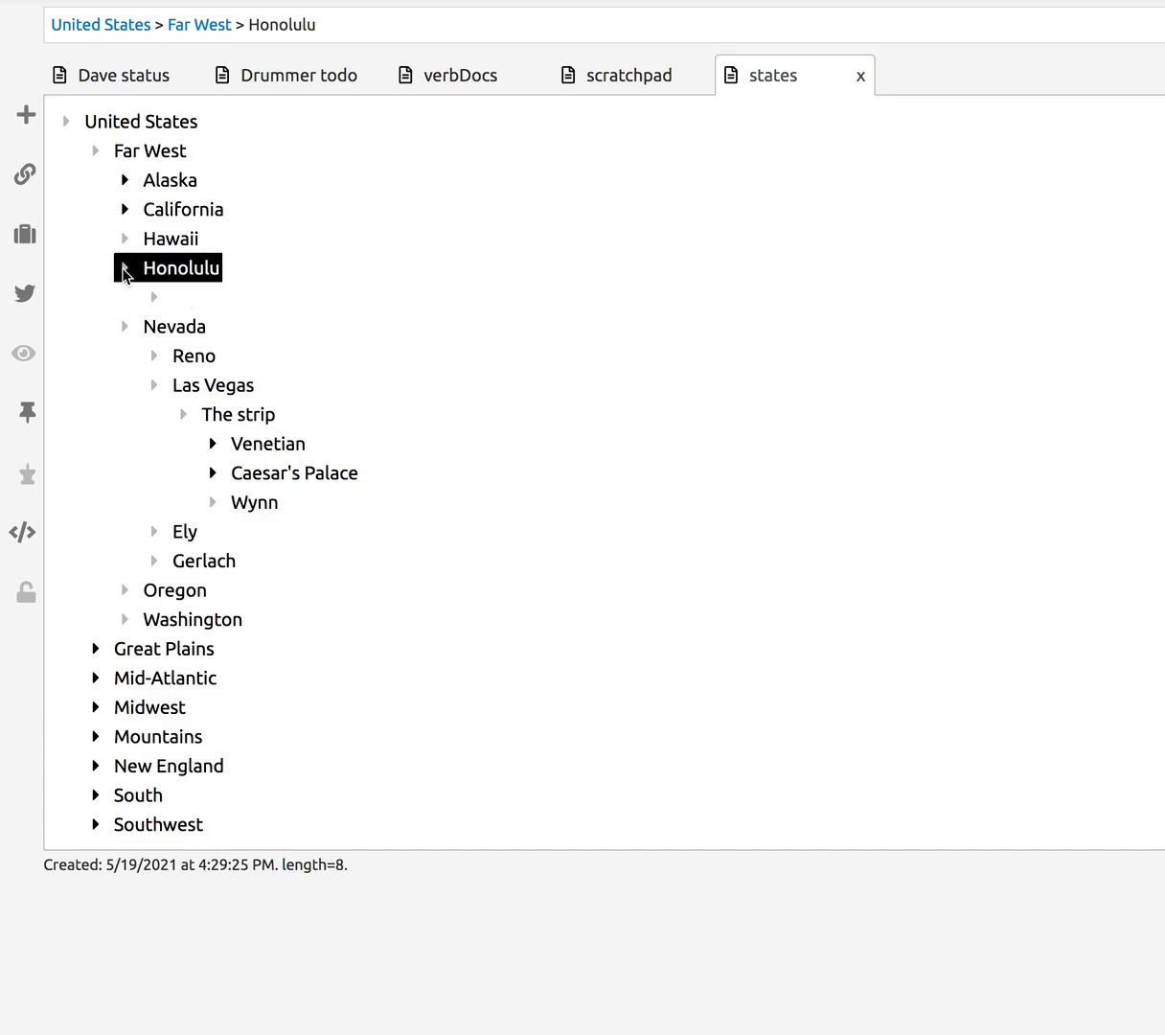
key(Tab)
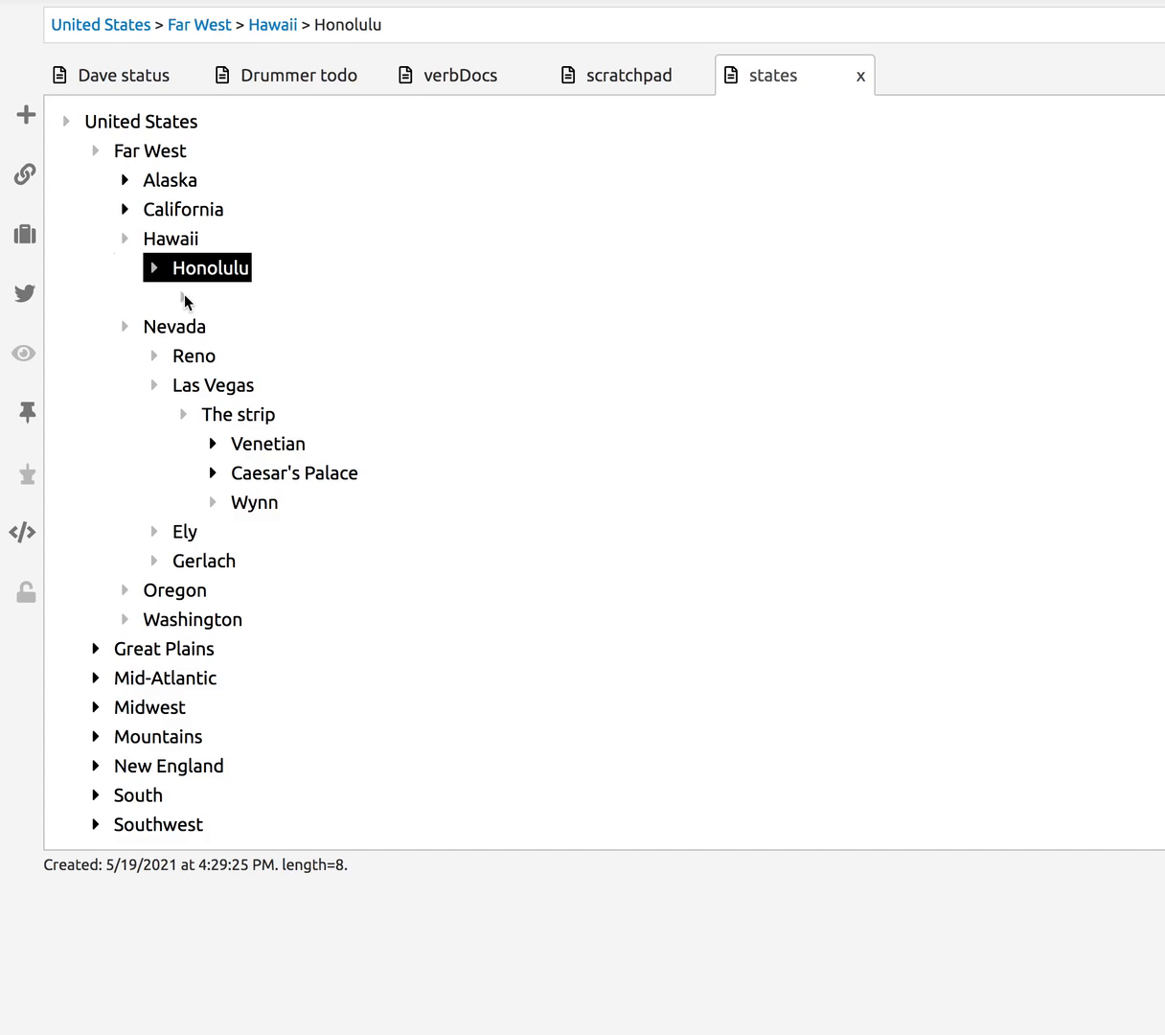
click(185, 300)
key(BackSpace)
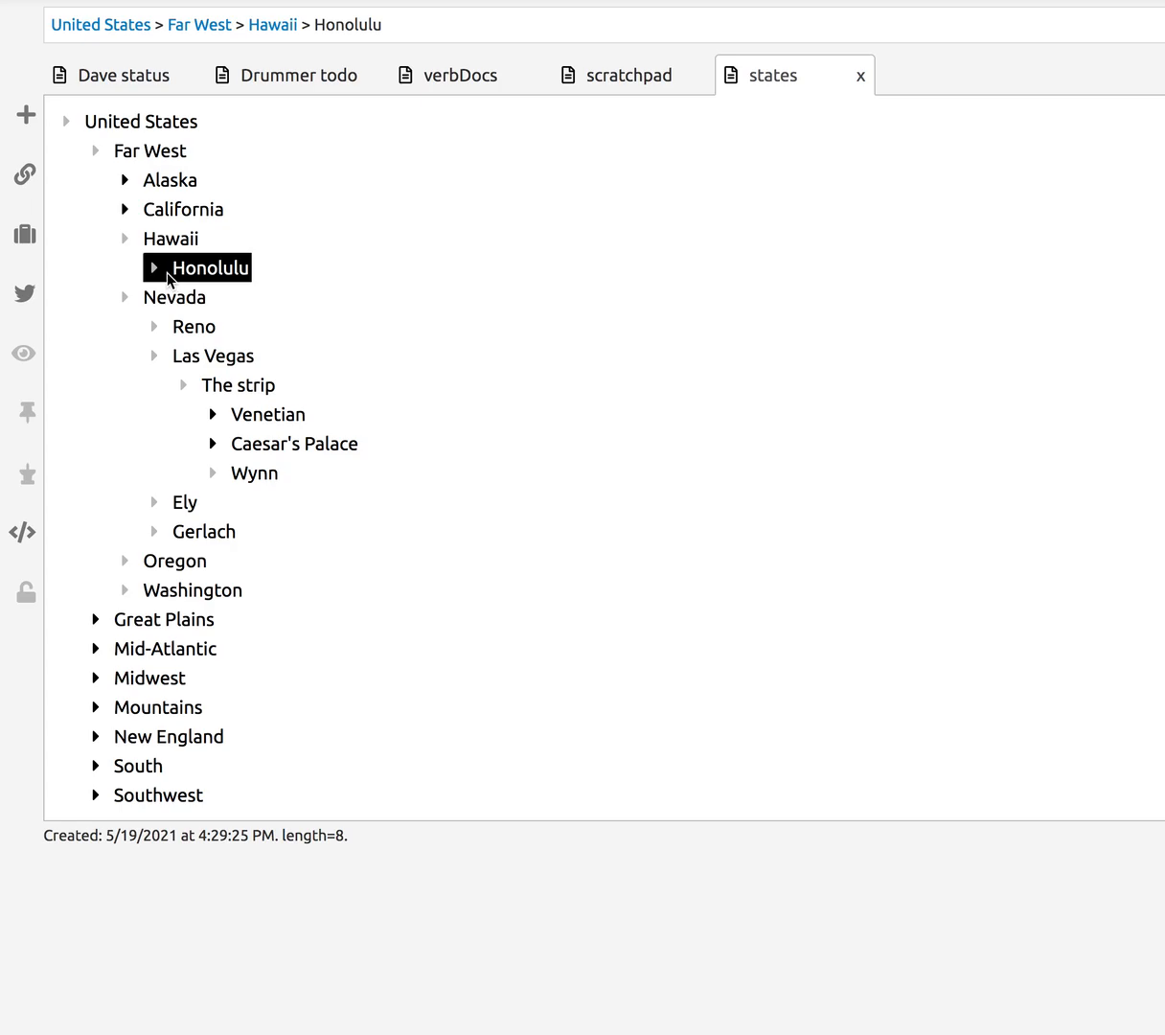
key(Return)
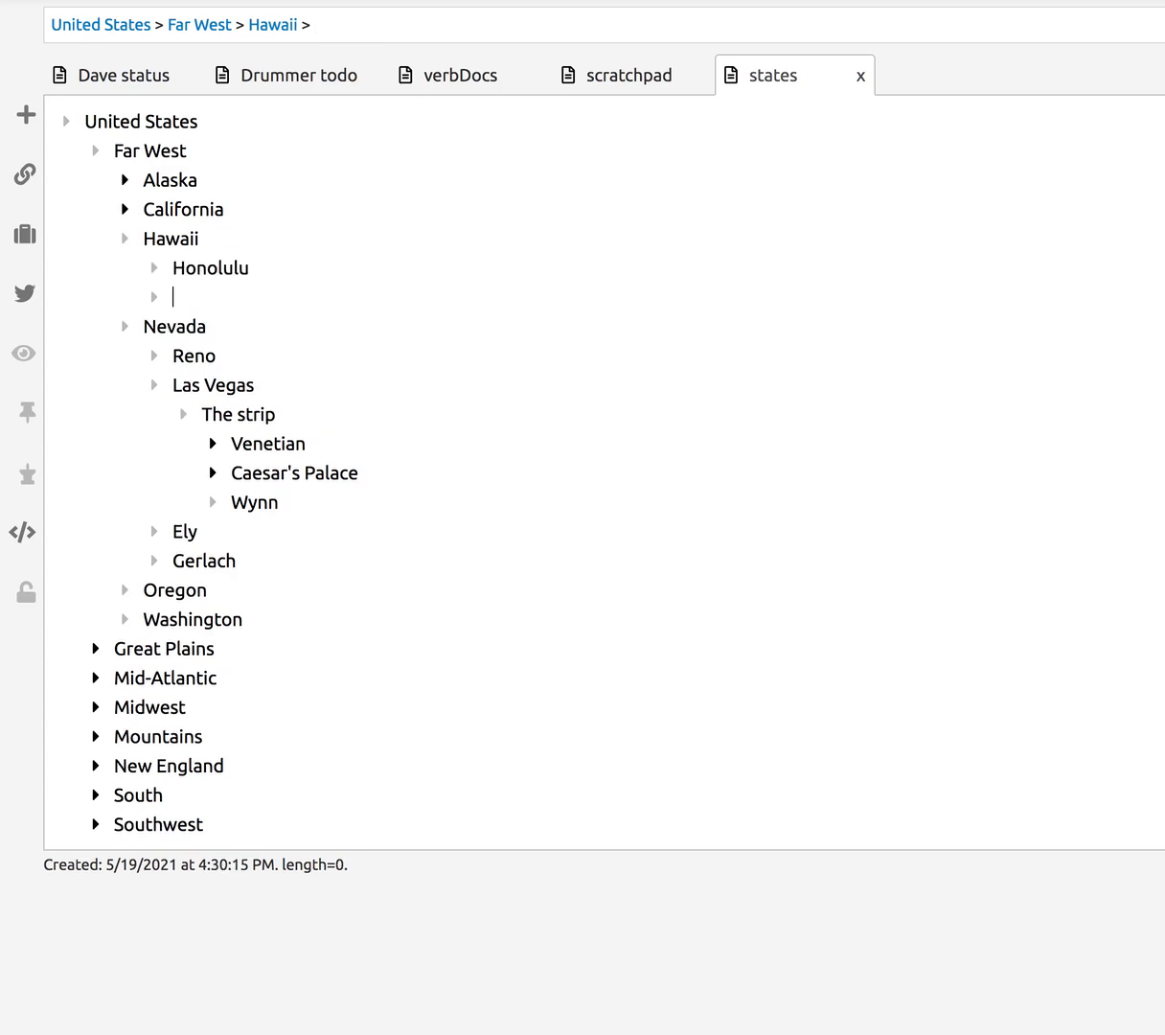
text(2021 - 1986)
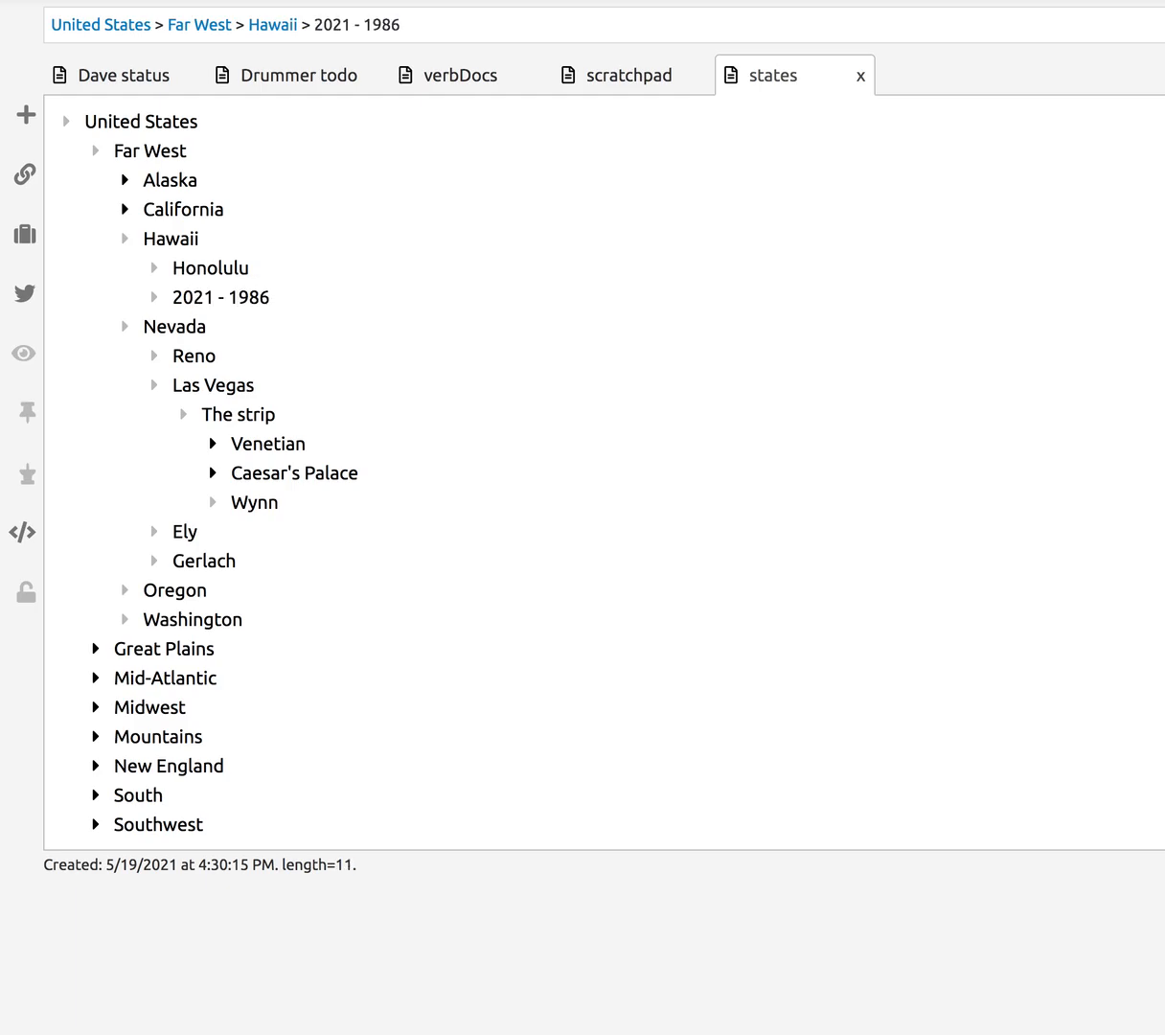
key(ctrl+slash)
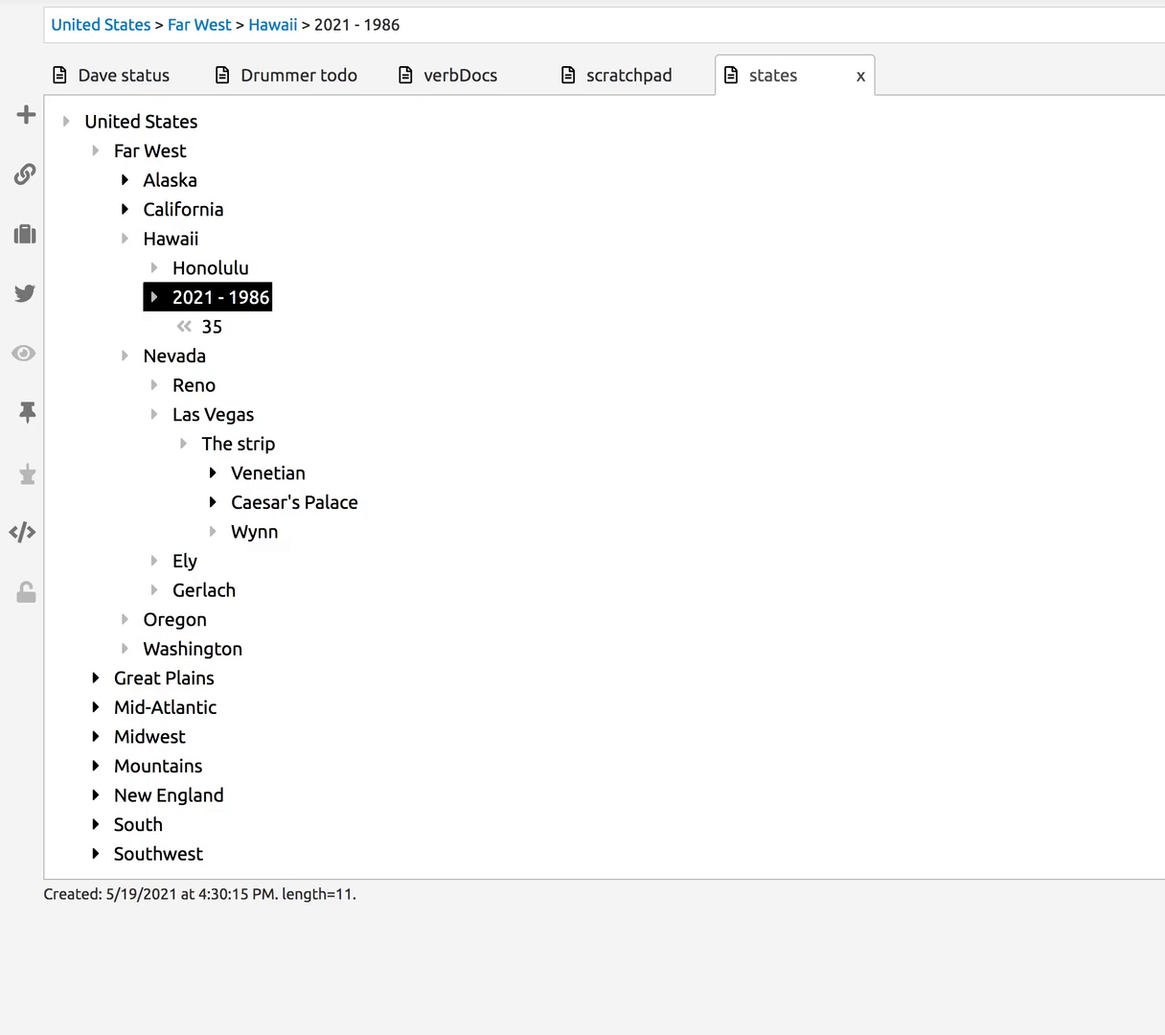
double_click(178, 299)
drag(263, 298, 272, 305)
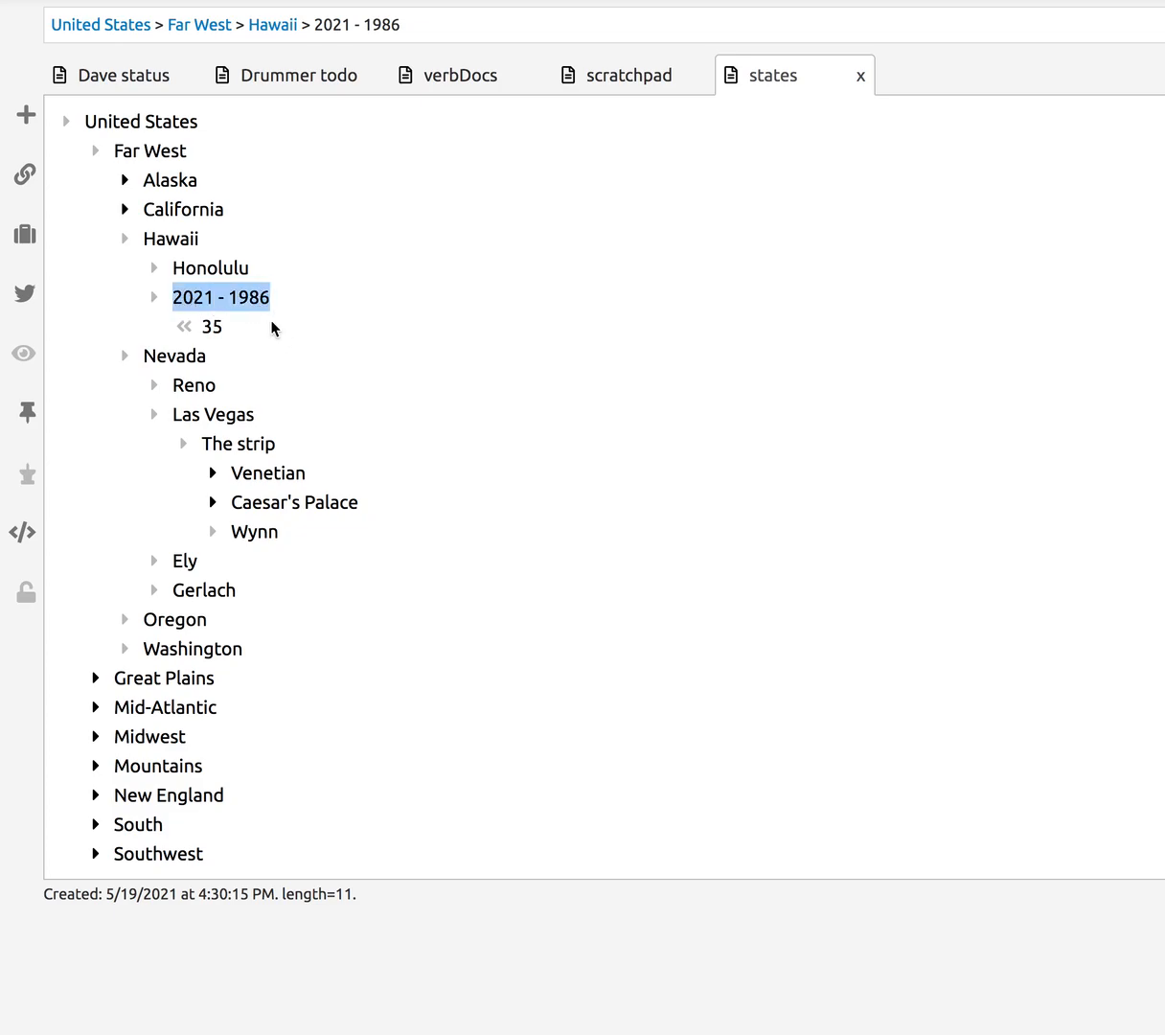
click(193, 332)
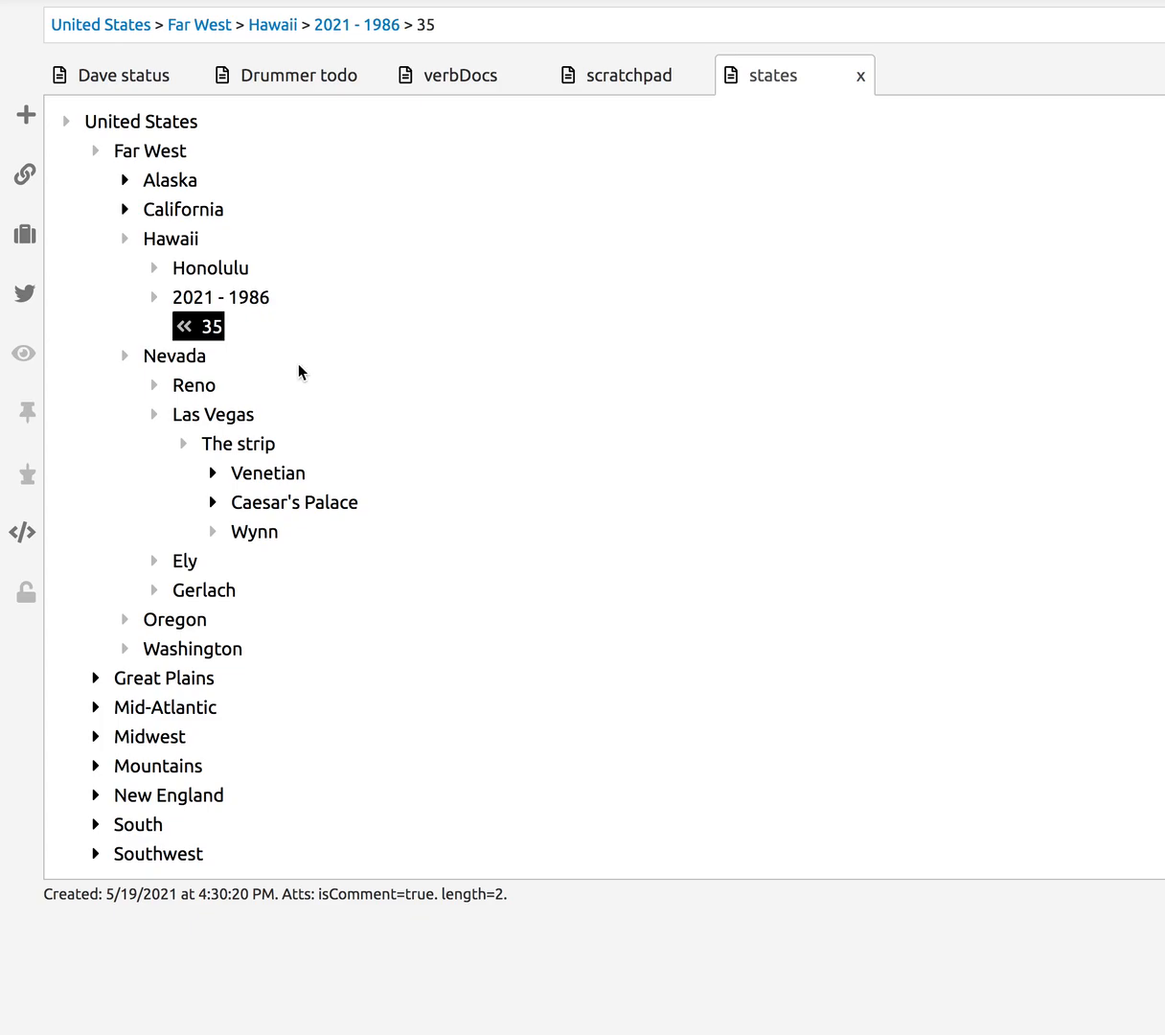
click(155, 299)
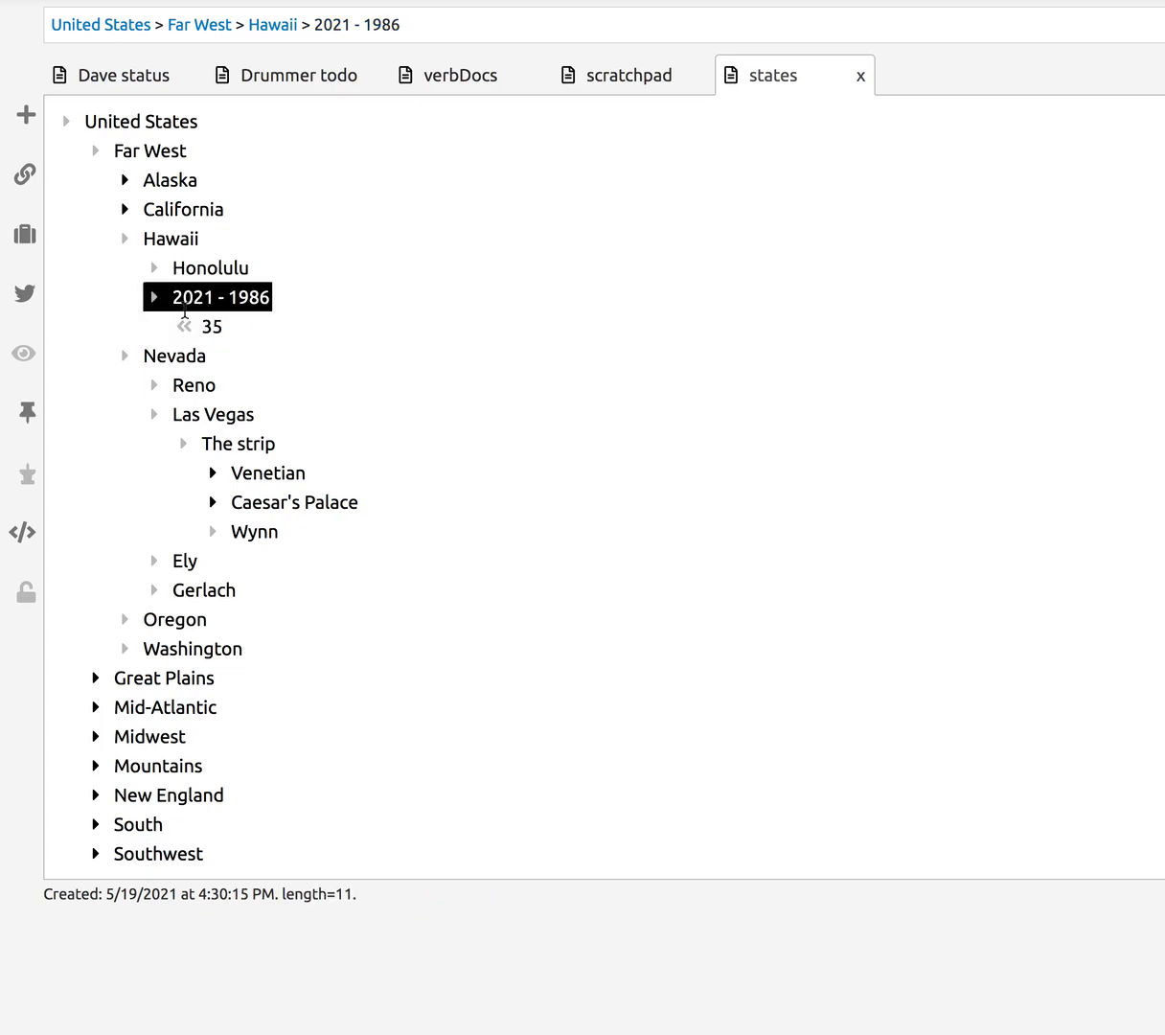
key(Delete)
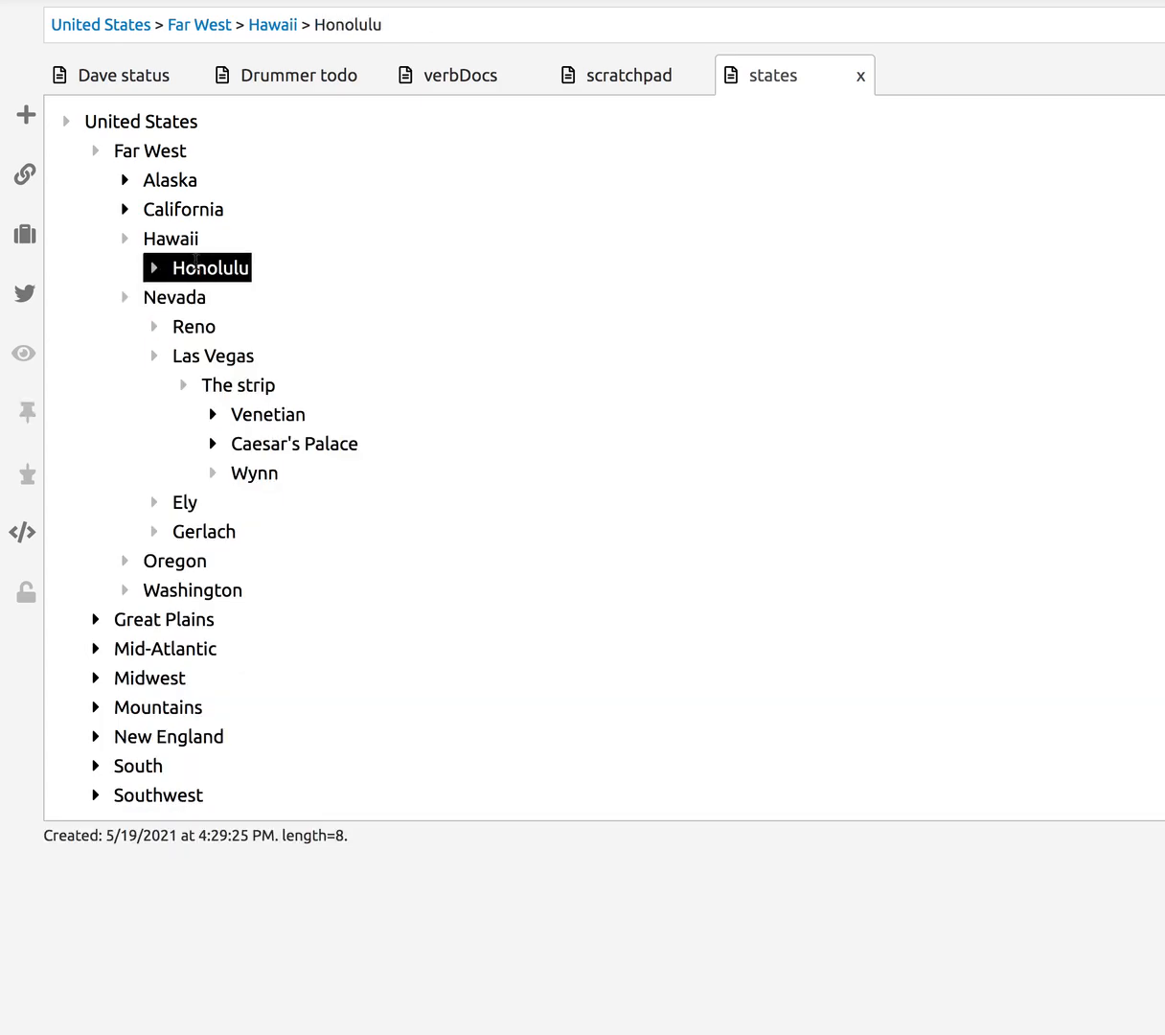
click(130, 240)
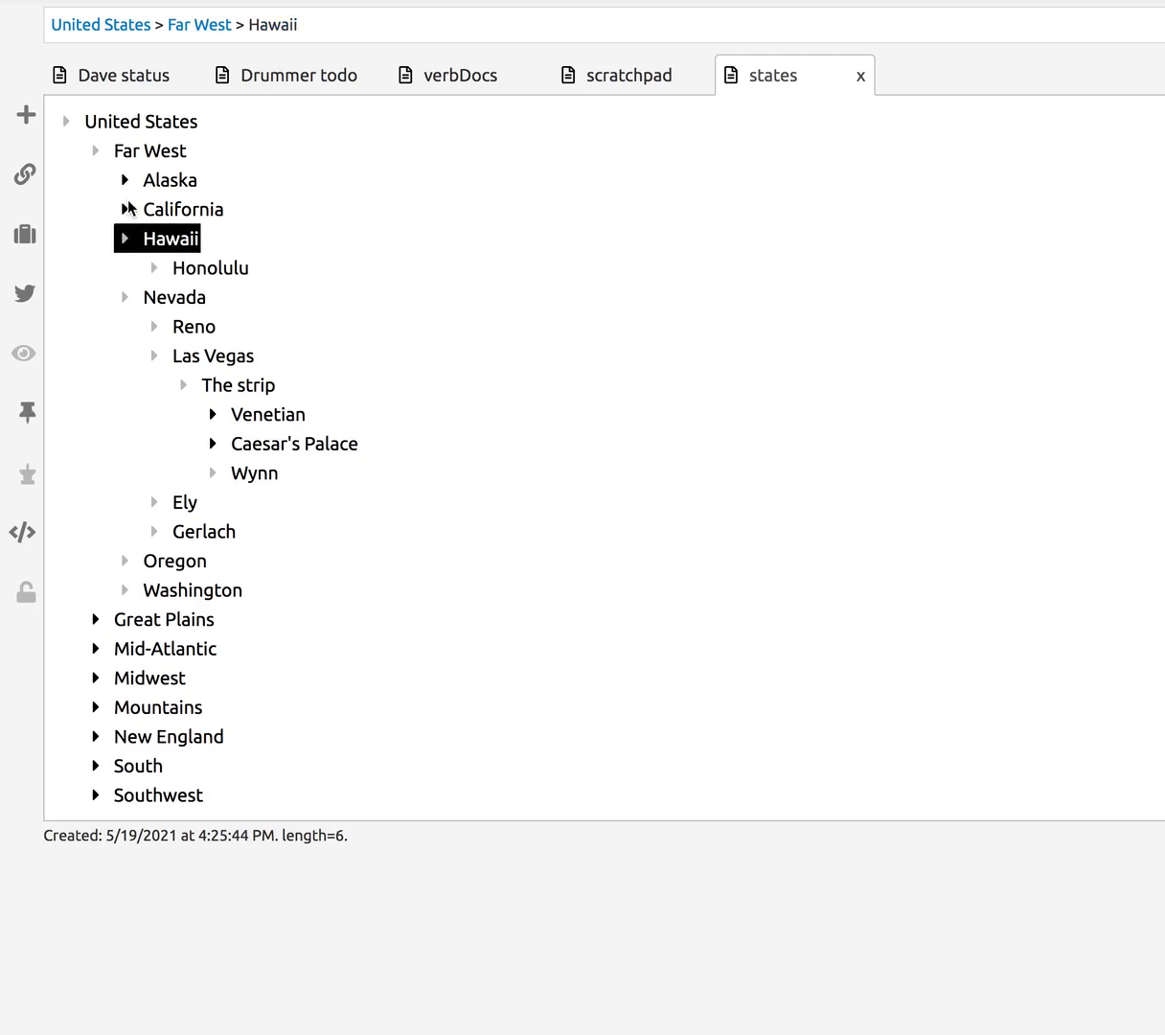
click(126, 209)
click(127, 209)
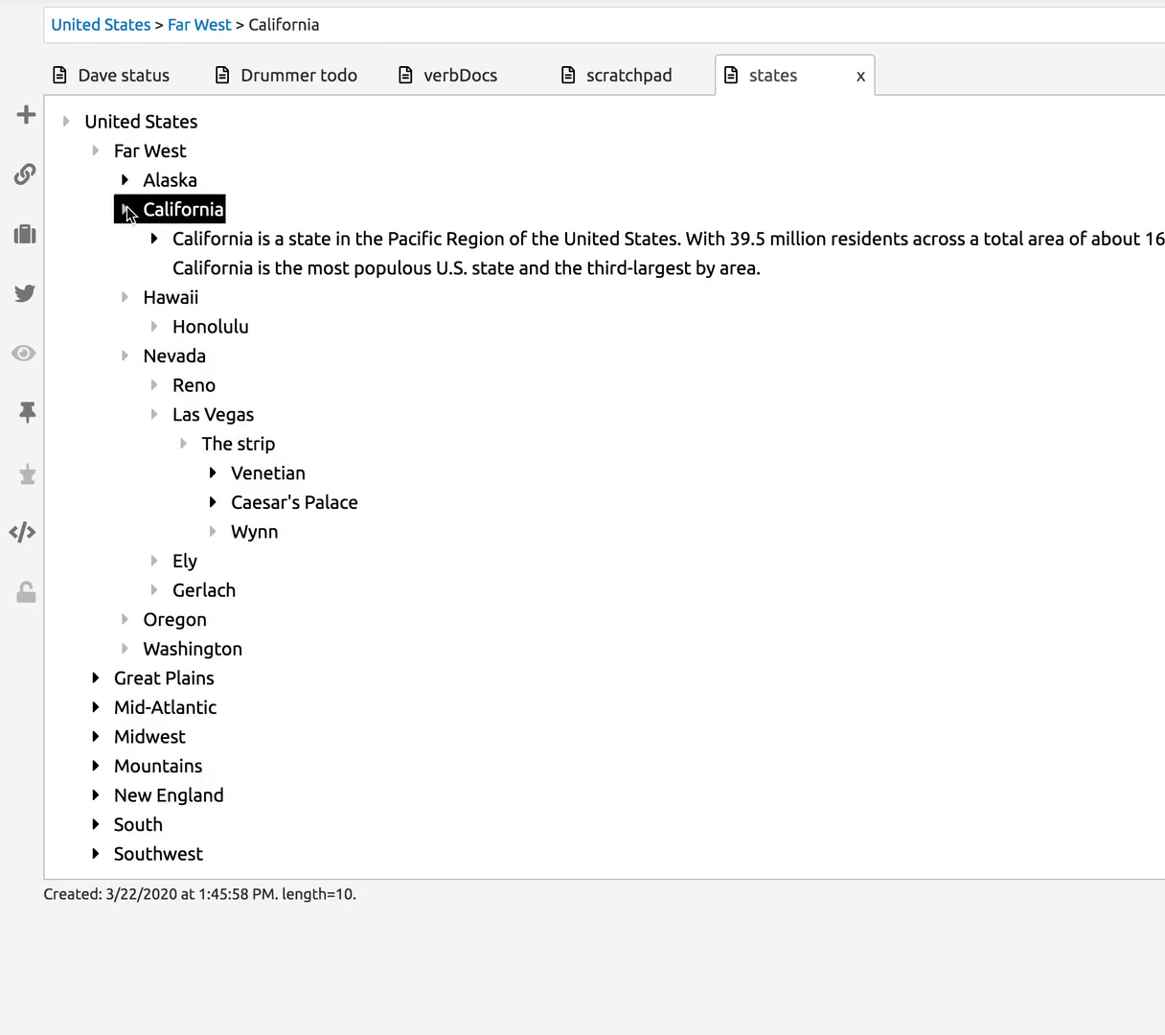
click(125, 208)
click(126, 239)
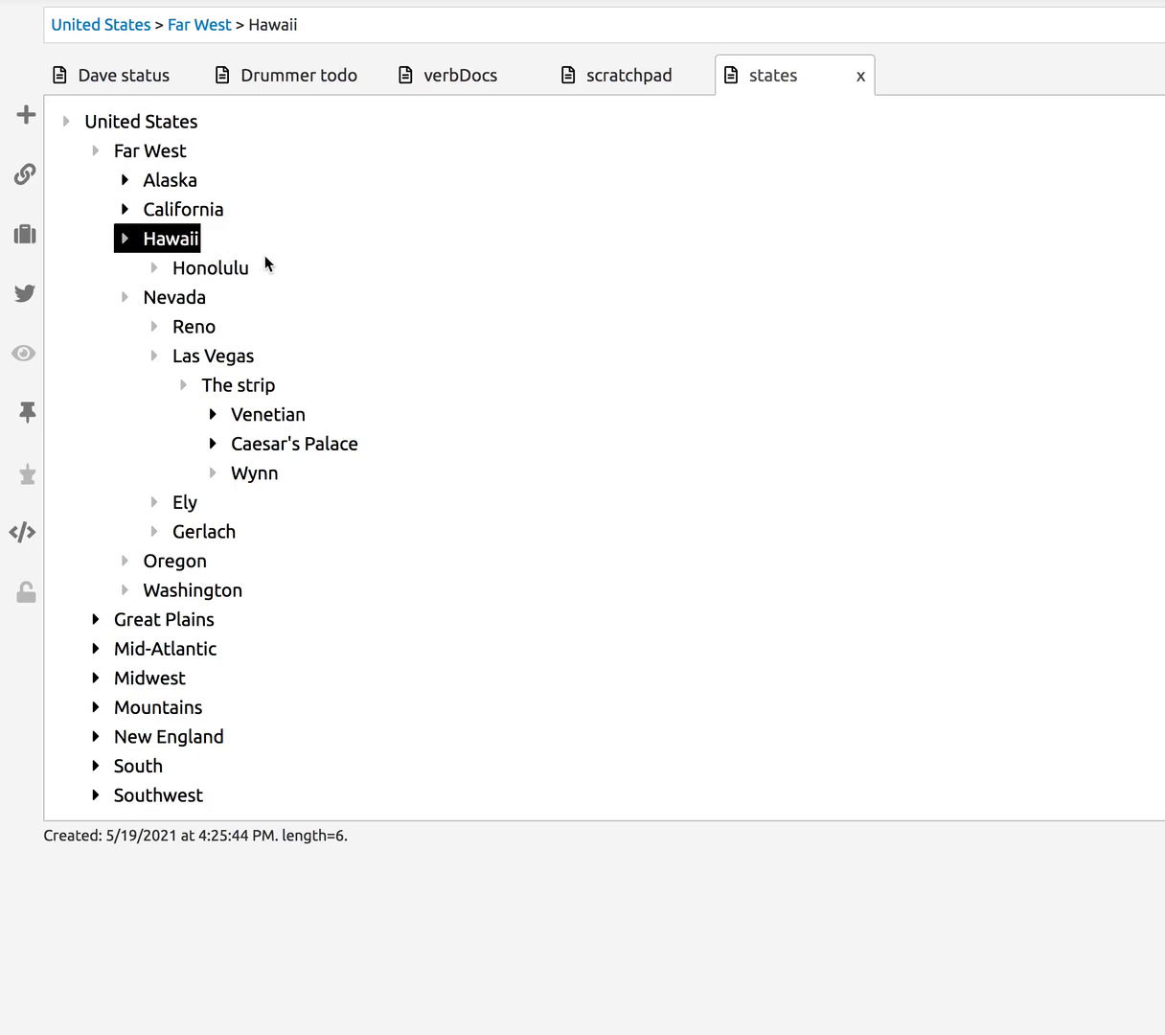
click(170, 208)
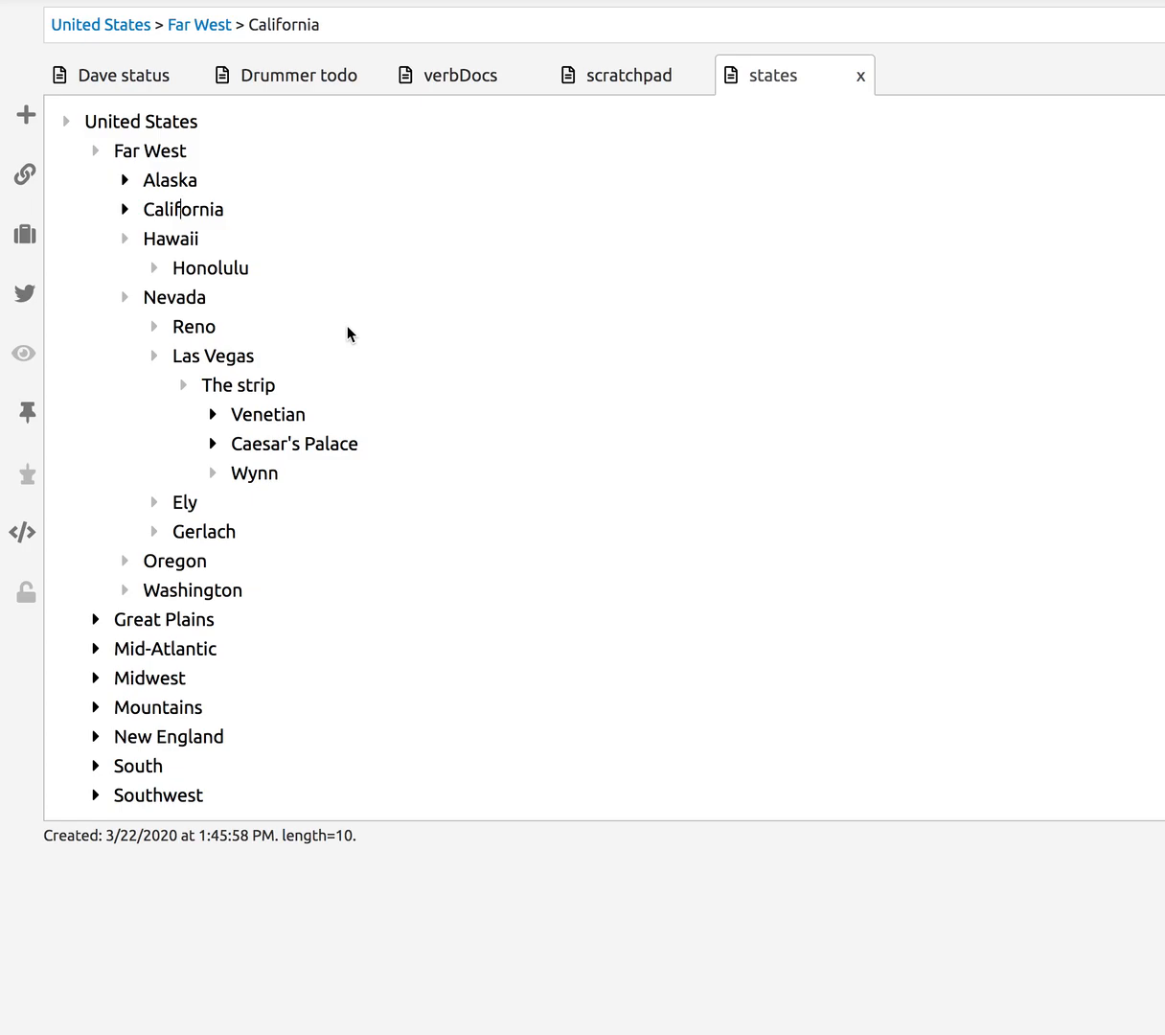
click(169, 238)
click(203, 261)
click(171, 292)
click(130, 303)
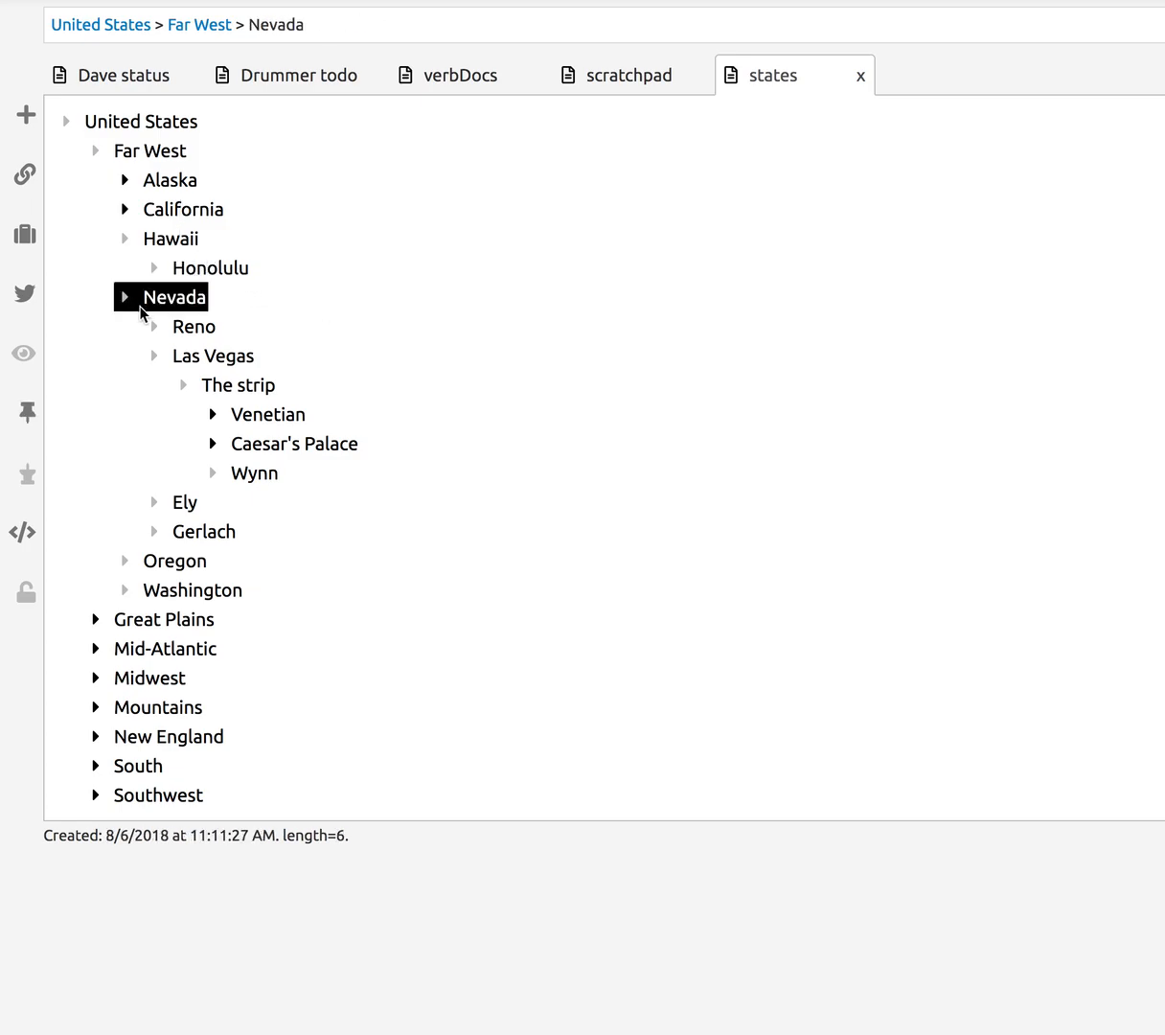
click(124, 237)
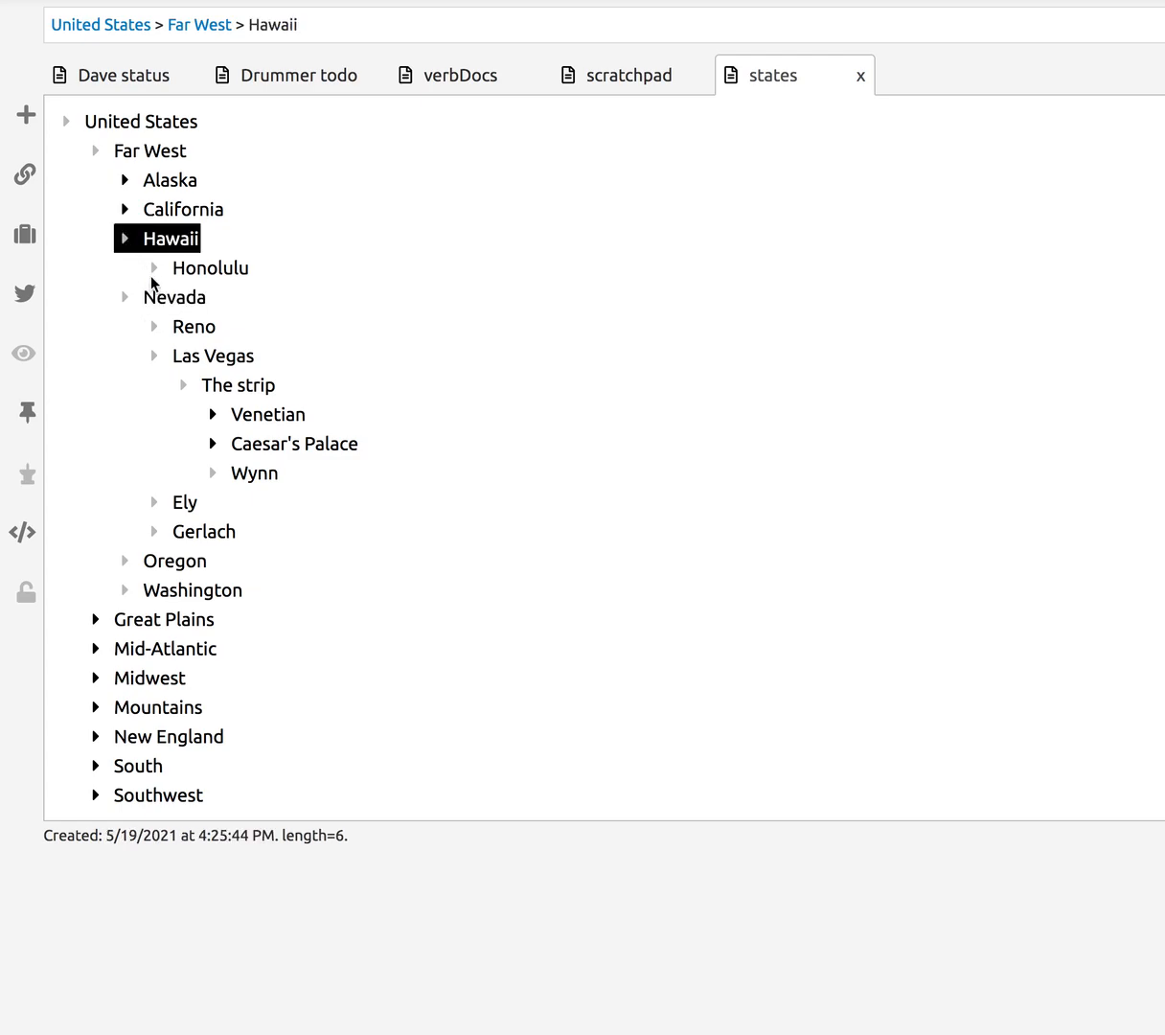
click(174, 263)
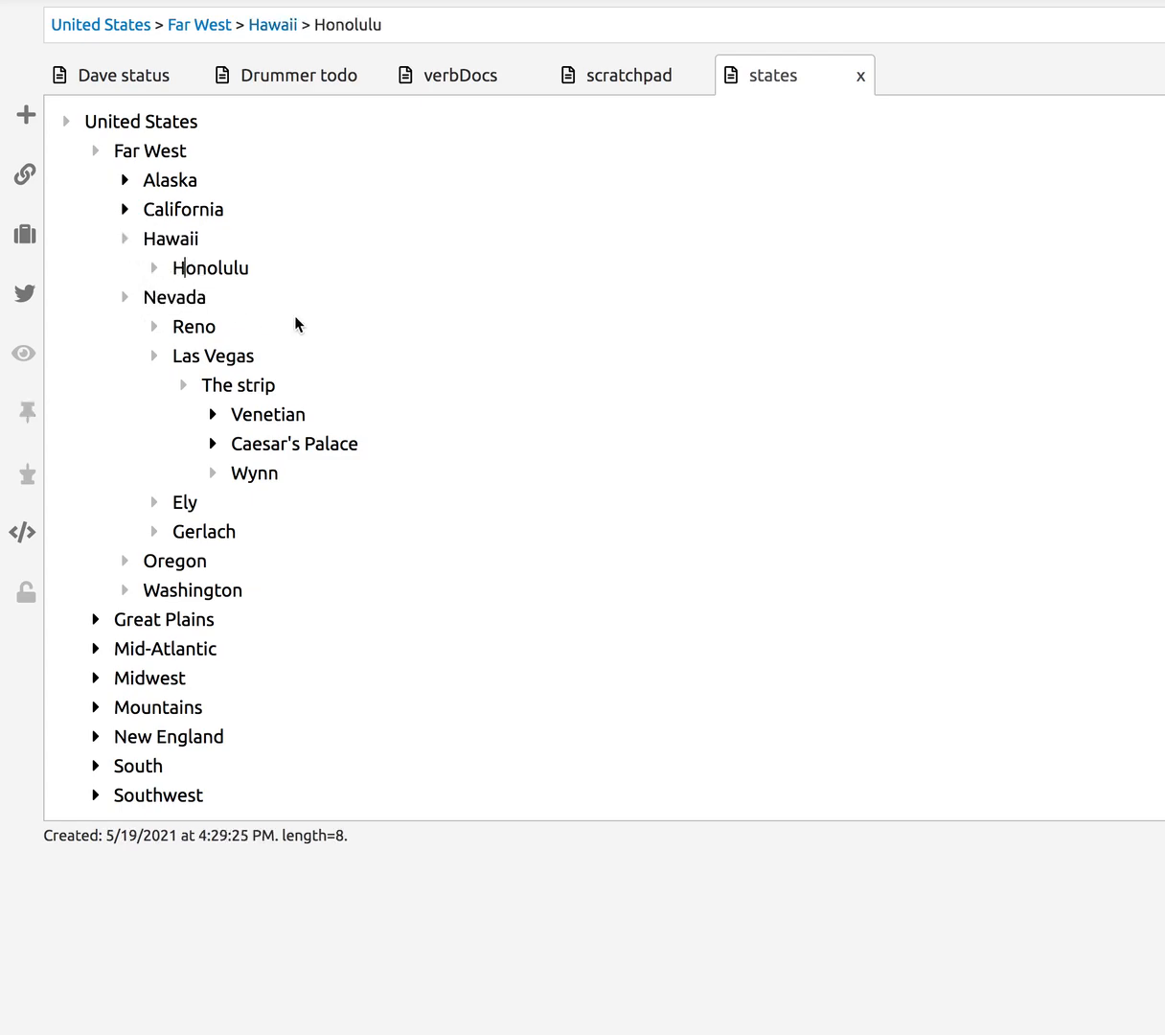
click(124, 239)
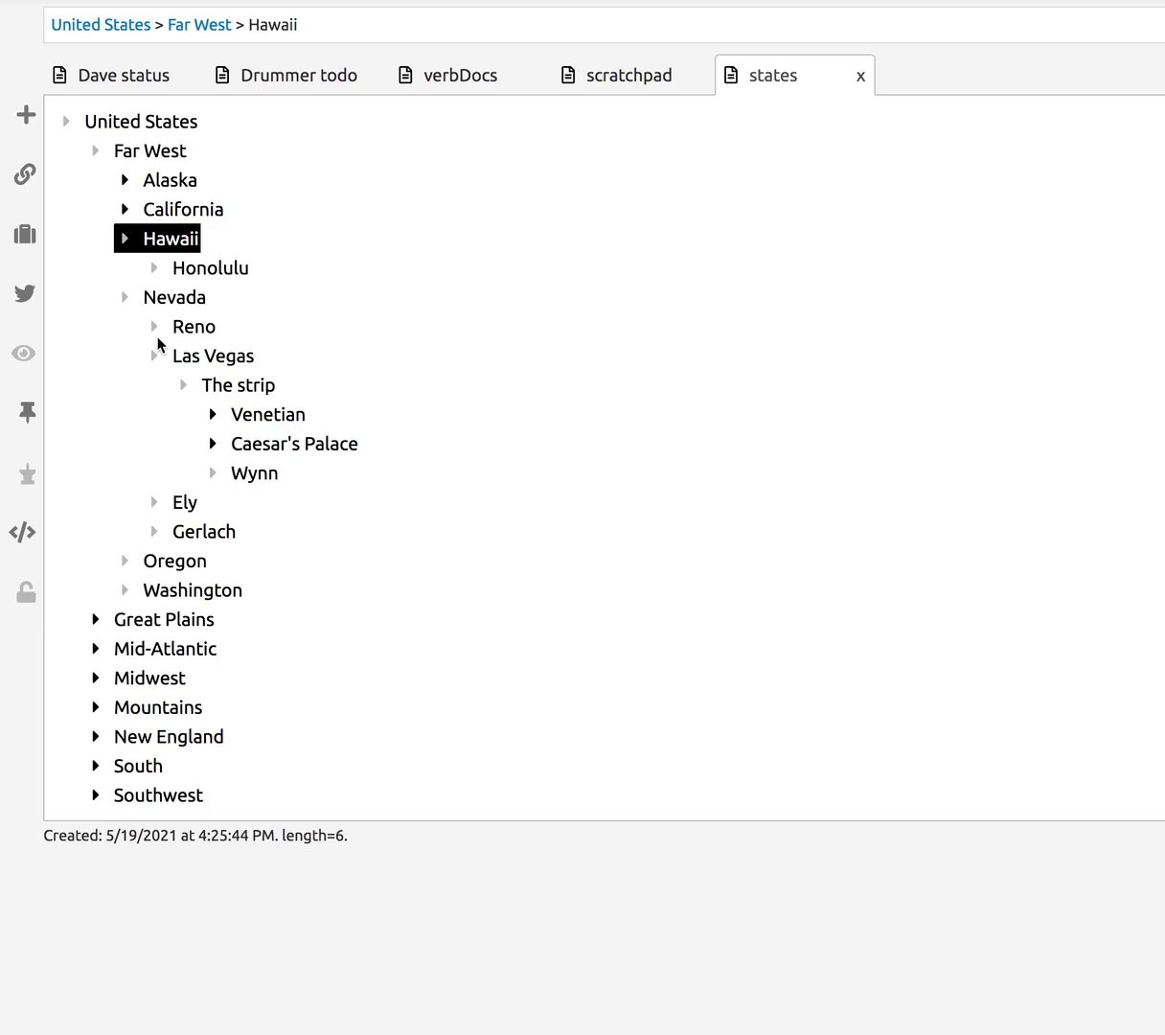
click(158, 278)
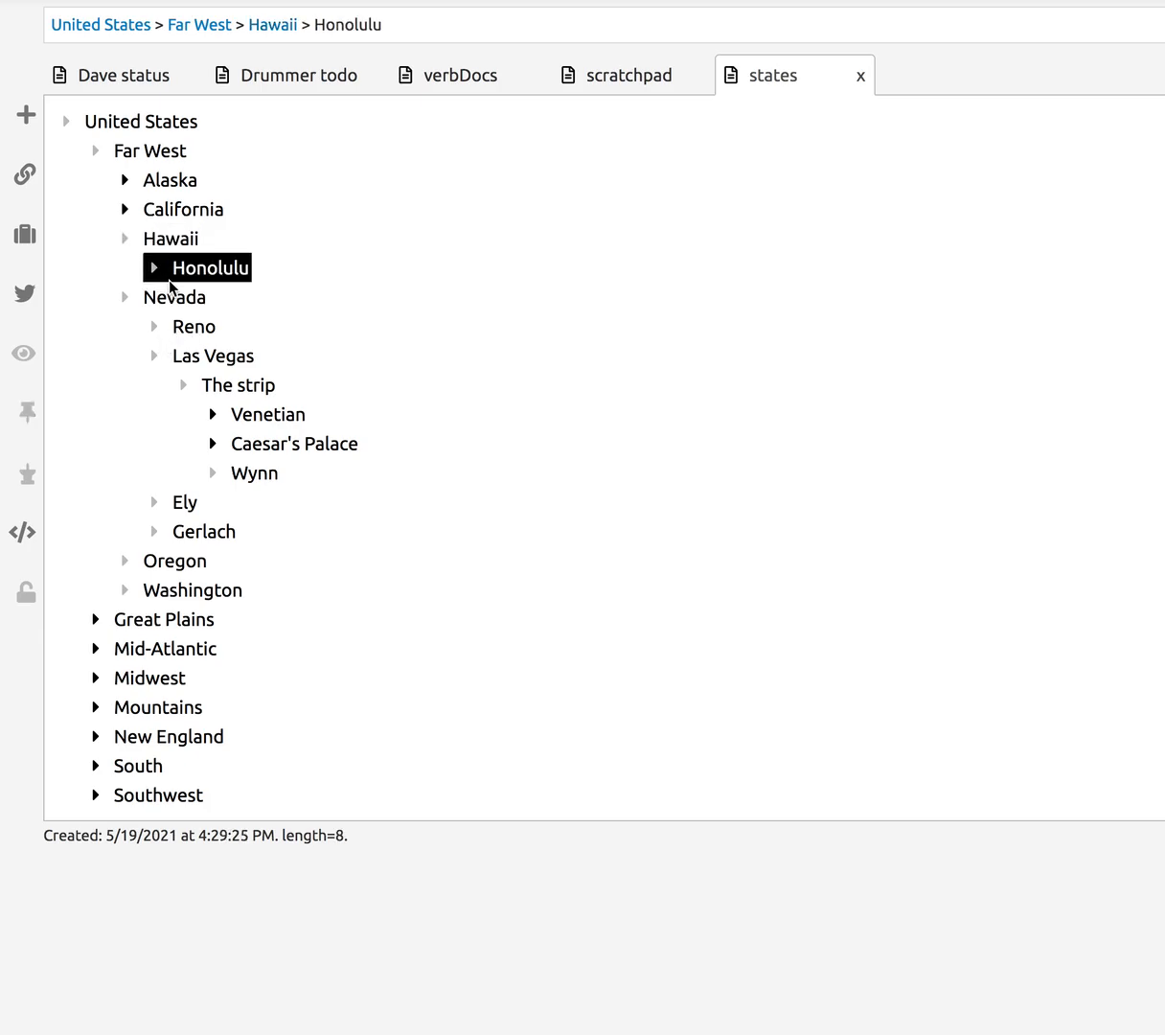
click(218, 269)
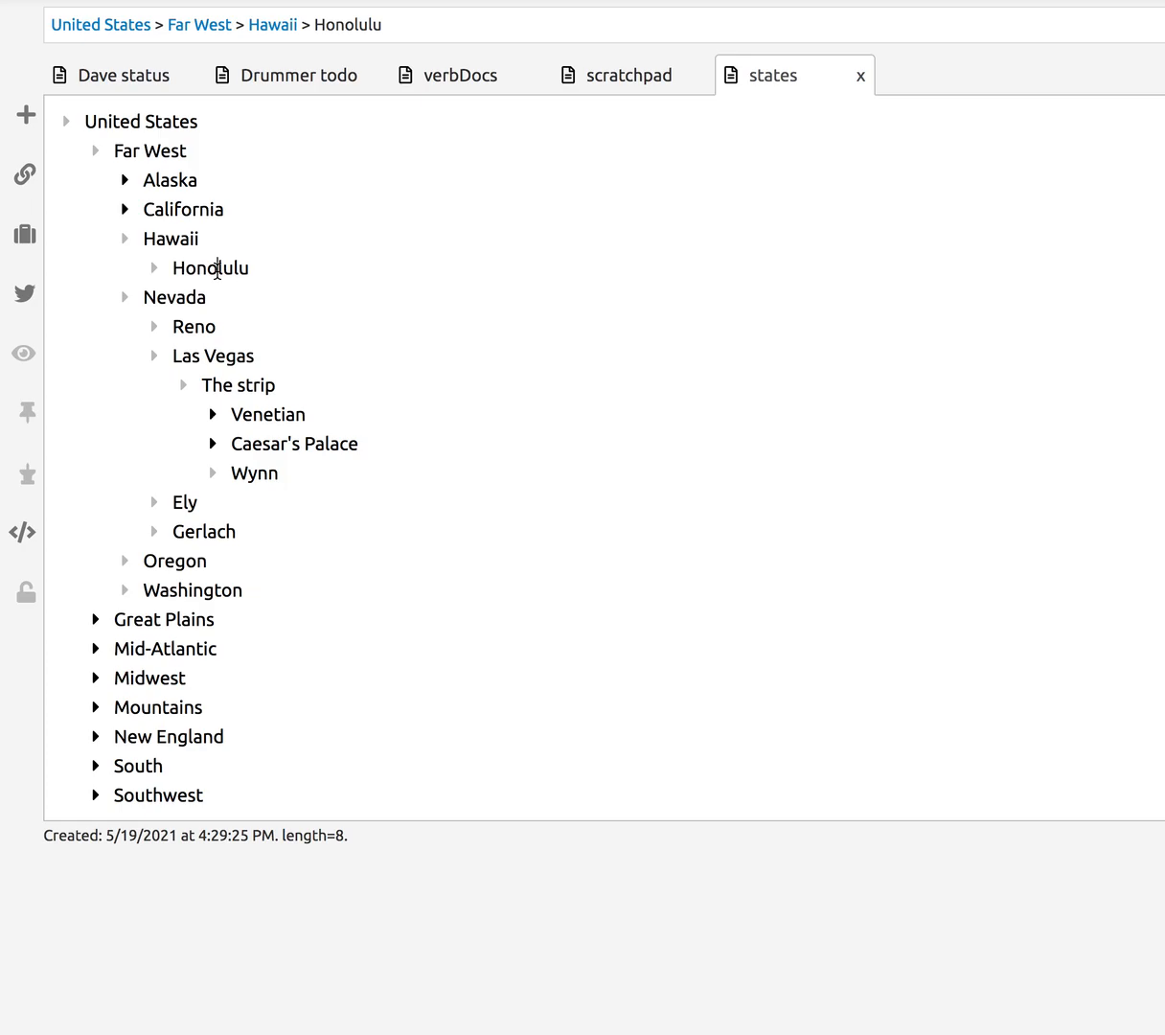
key(shift+Tab)
key(Tab)
key(shift+Tab)
key(Tab)
key(Left)
key(Left)
key(Left)
key(Left)
key(Left)
key(Right)
key(Right)
key(Right)
key(Left)
key(Left)
key(Left)
key(Down)
key(Down)
key(Down)
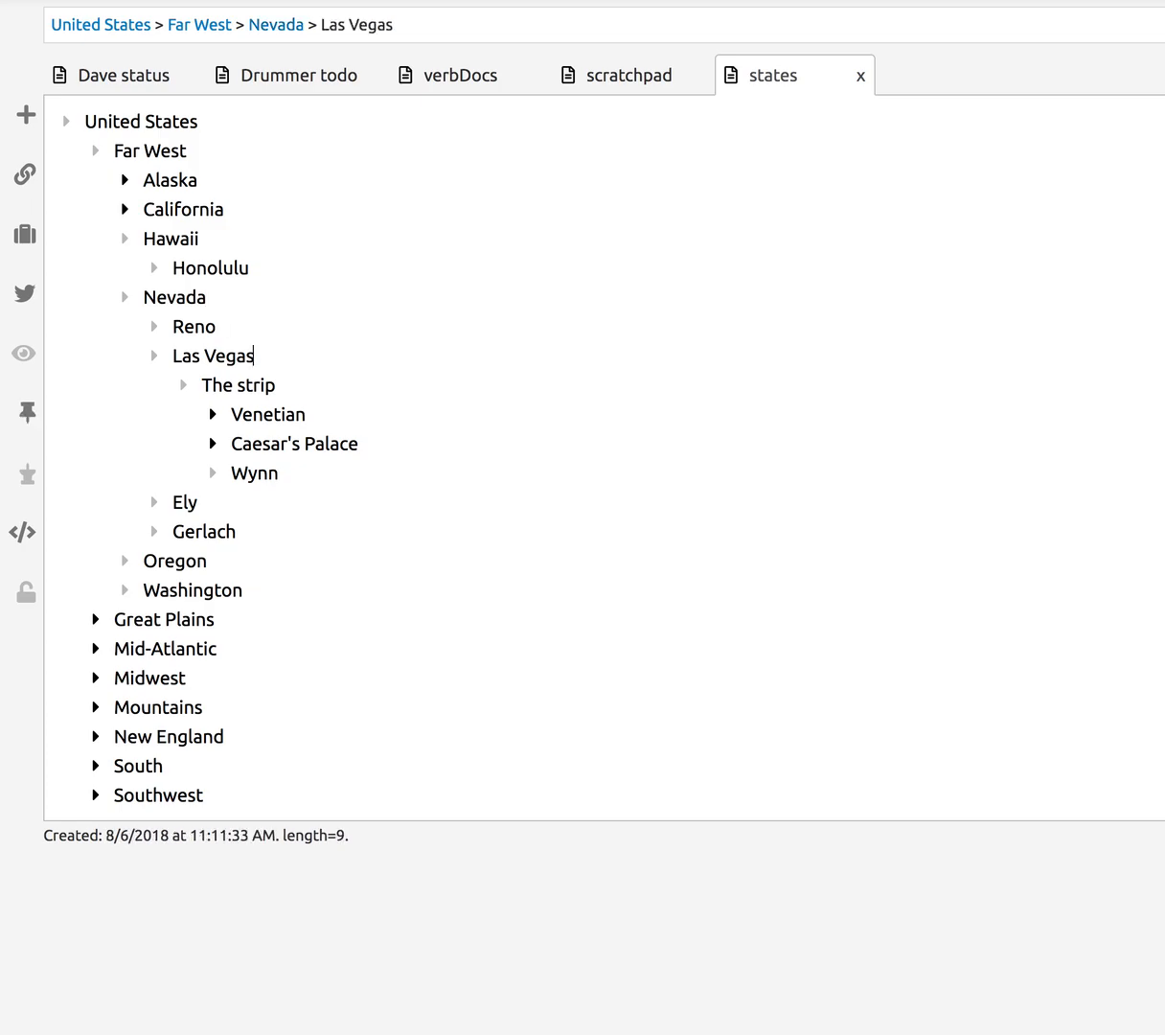
key(Up)
key(Down)
key(Down)
key(Down)
key(Down)
key(Down)
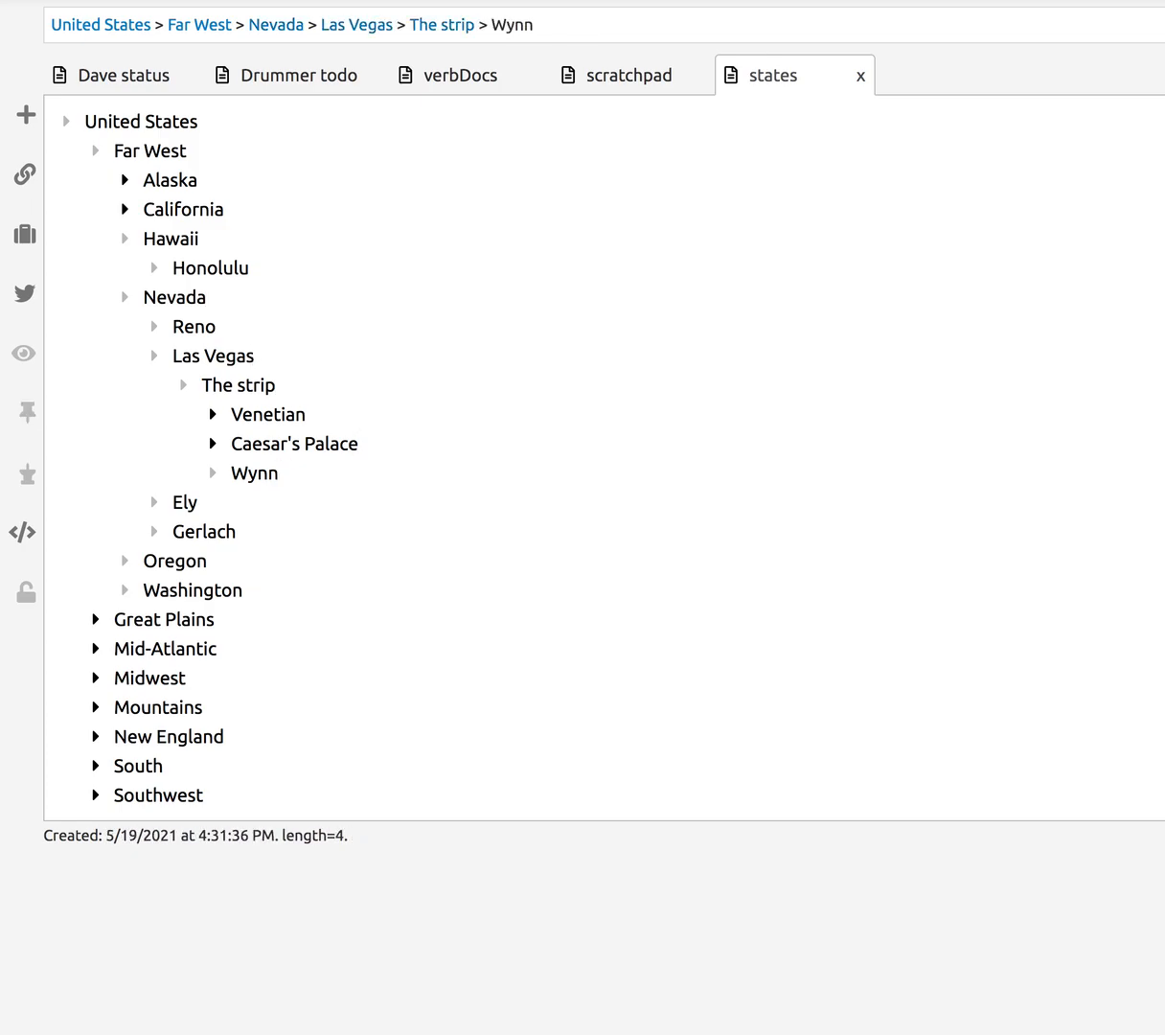
key(Down)
key(Down)
key(Up)
key(Up)
key(Up)
key(Up)
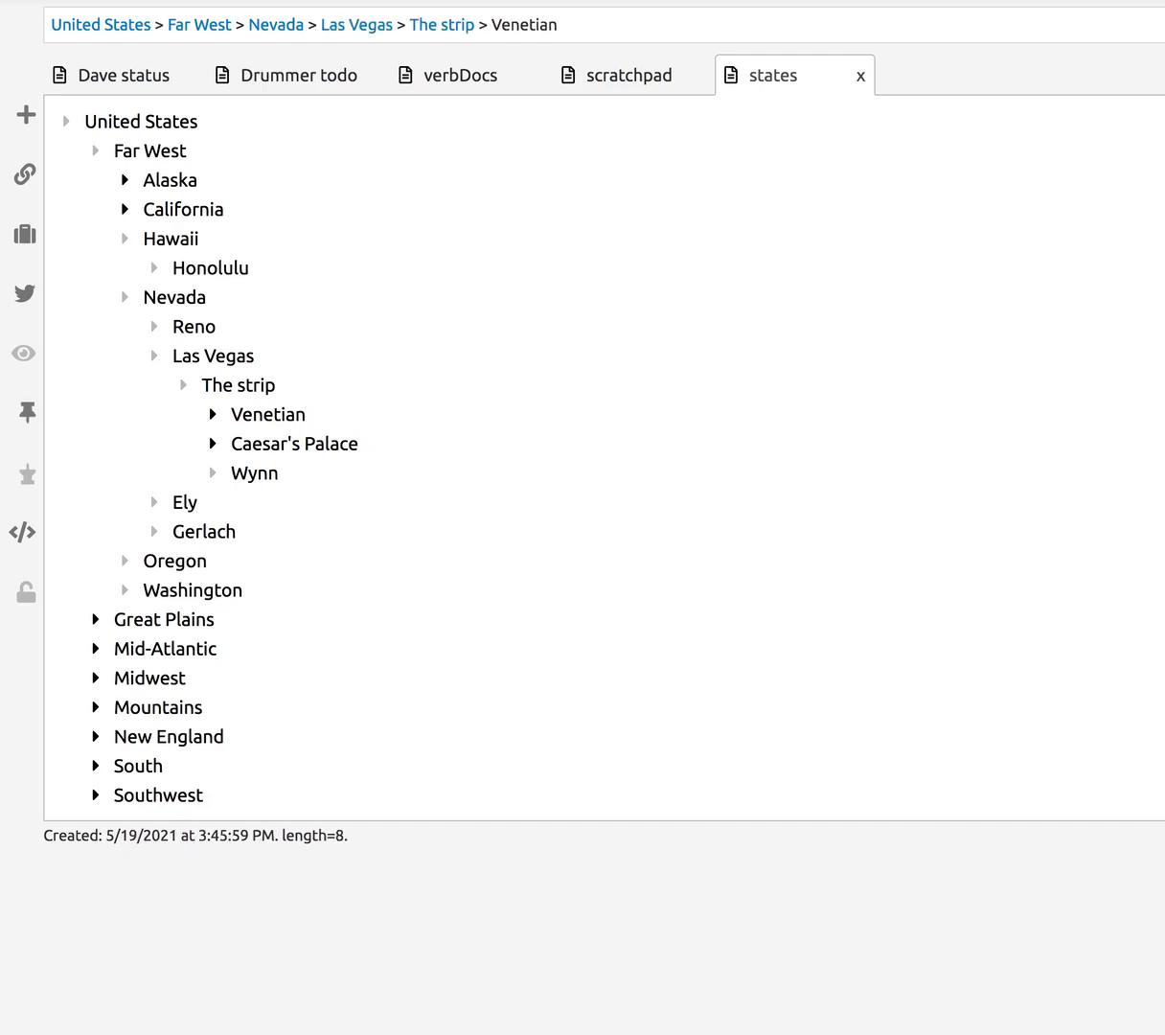
key(Up)
key(Up)
key(Up)
key(Up)
key(Down)
key(Down)
key(Down)
key(Down)
key(Down)
key(Down)
key(Up)
key(Up)
key(Up)
key(Up)
key(Up)
key(Up)
key(Up)
key(Up)
key(Up)
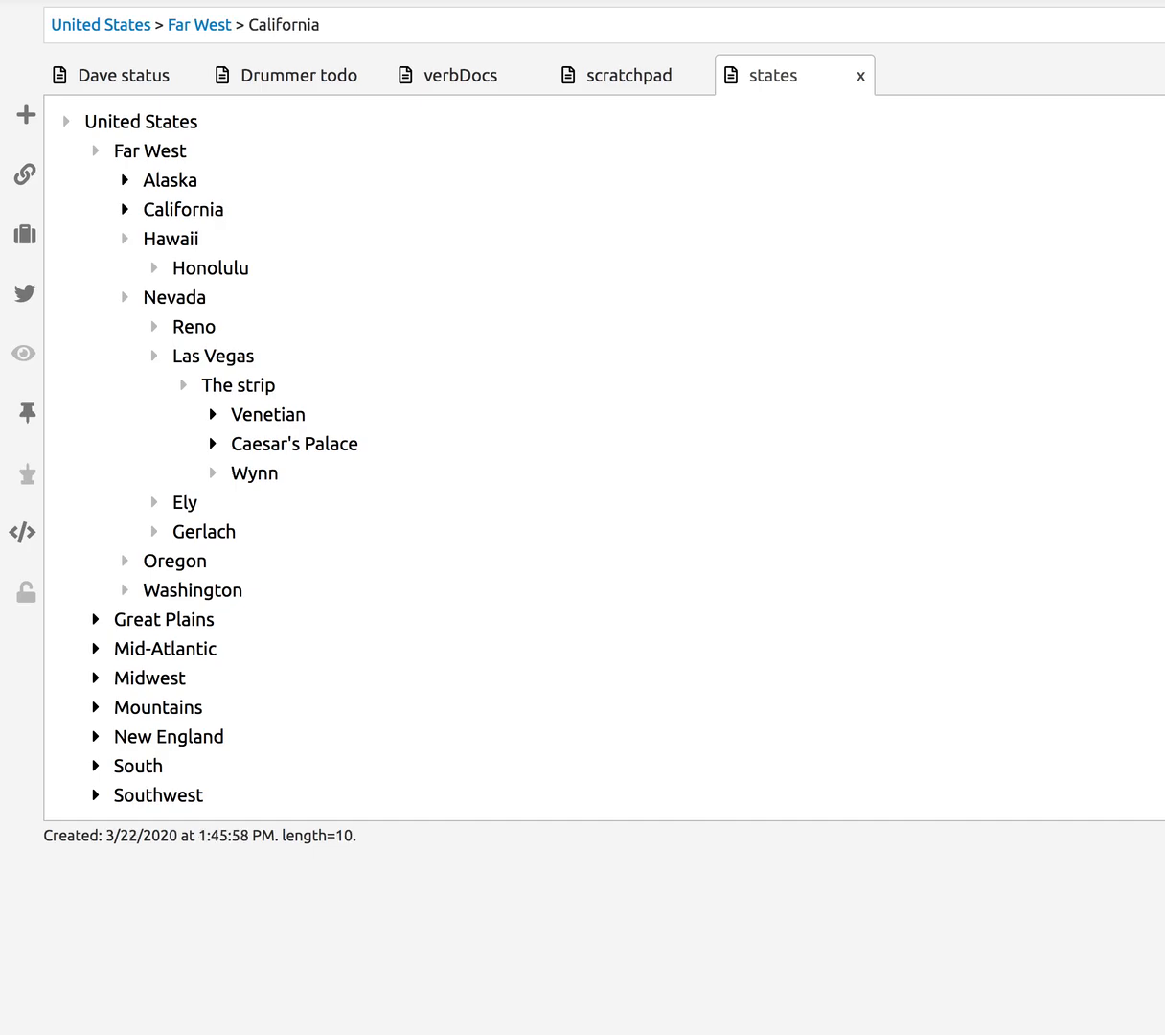
key(Left)
key(Left)
key(Left)
key(Left)
key(Left)
key(Left)
key(Left)
key(Right)
key(Right)
key(Right)
key(Down)
key(Down)
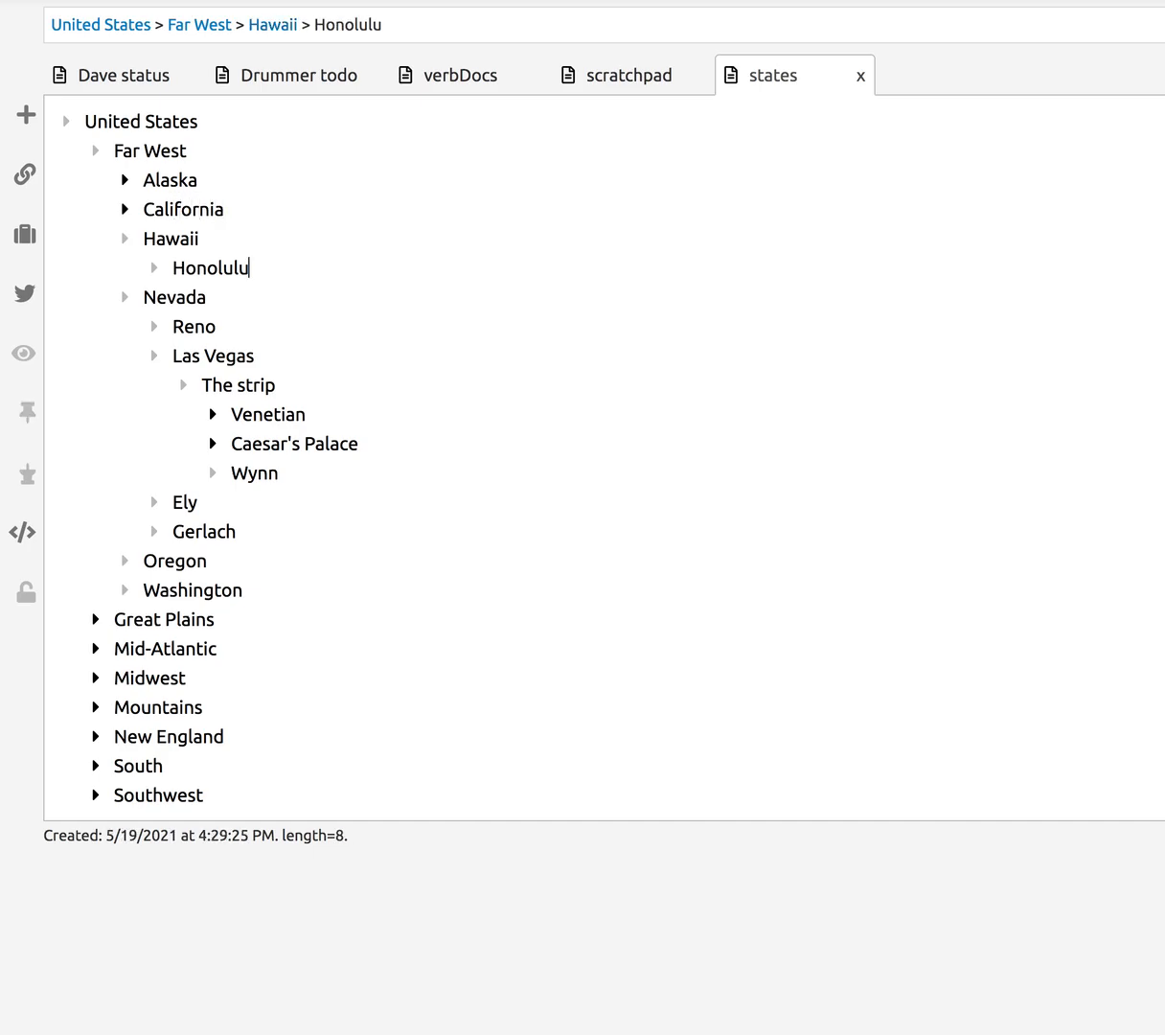
key(Down)
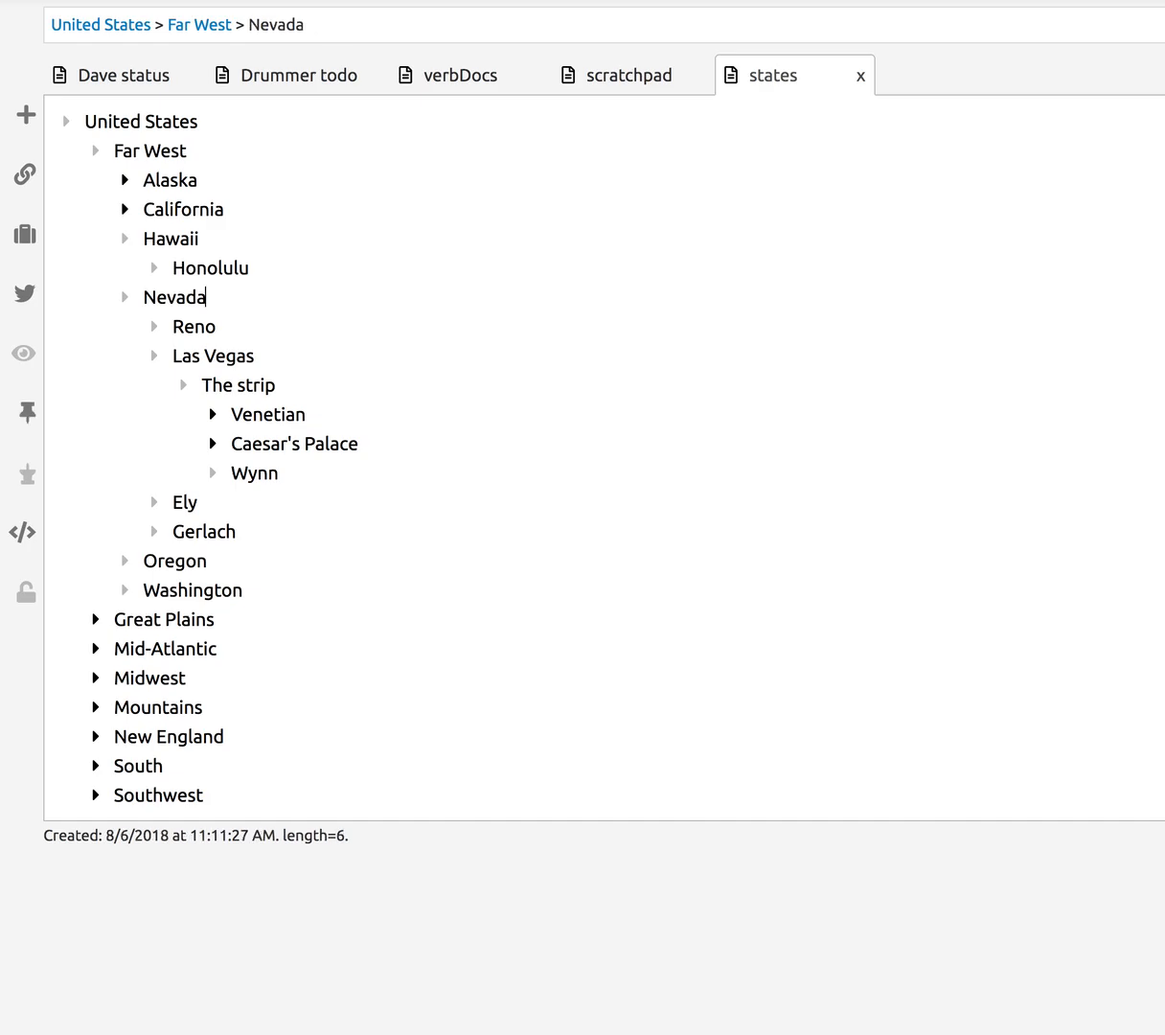
key(Escape)
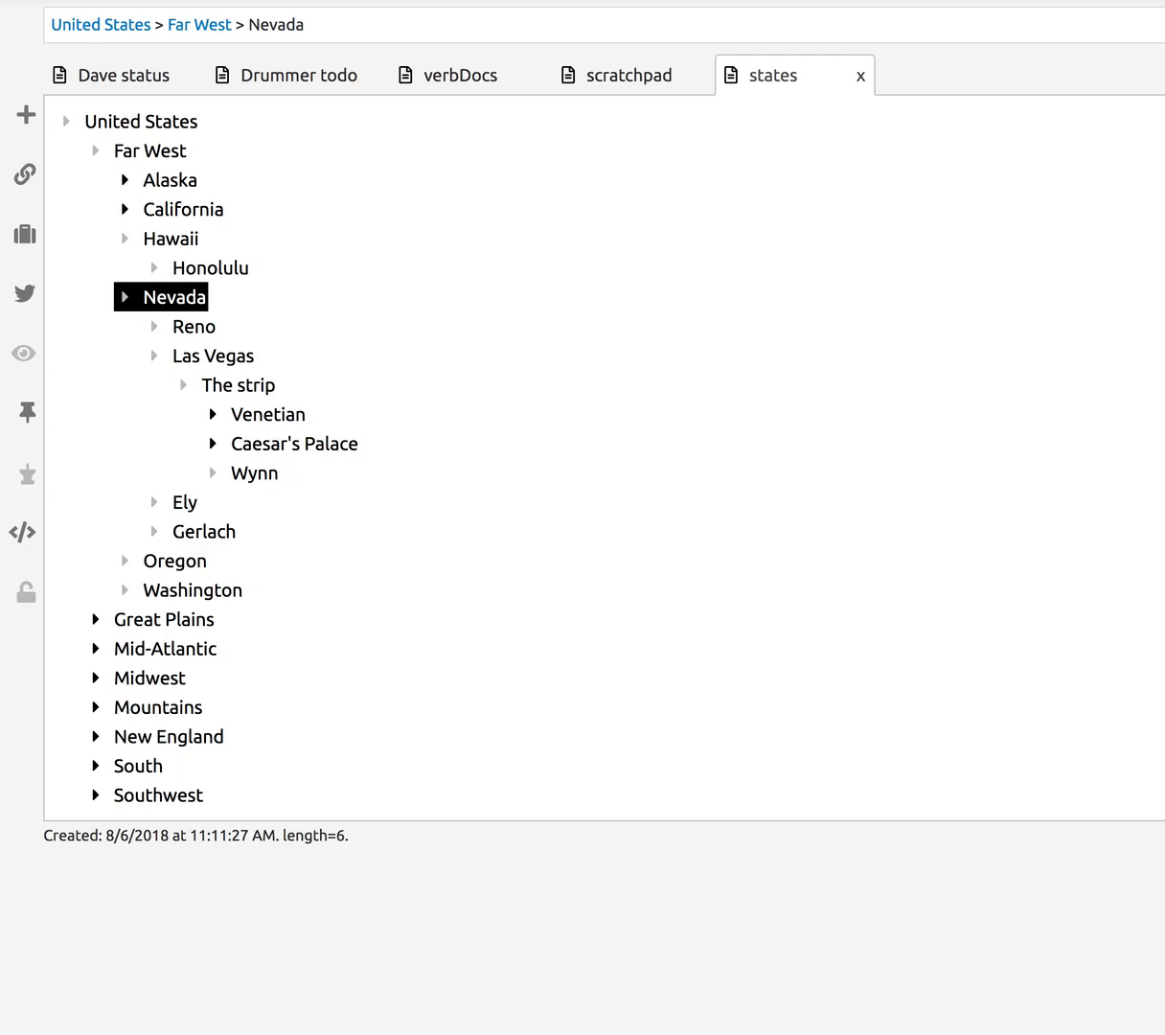
key(Down)
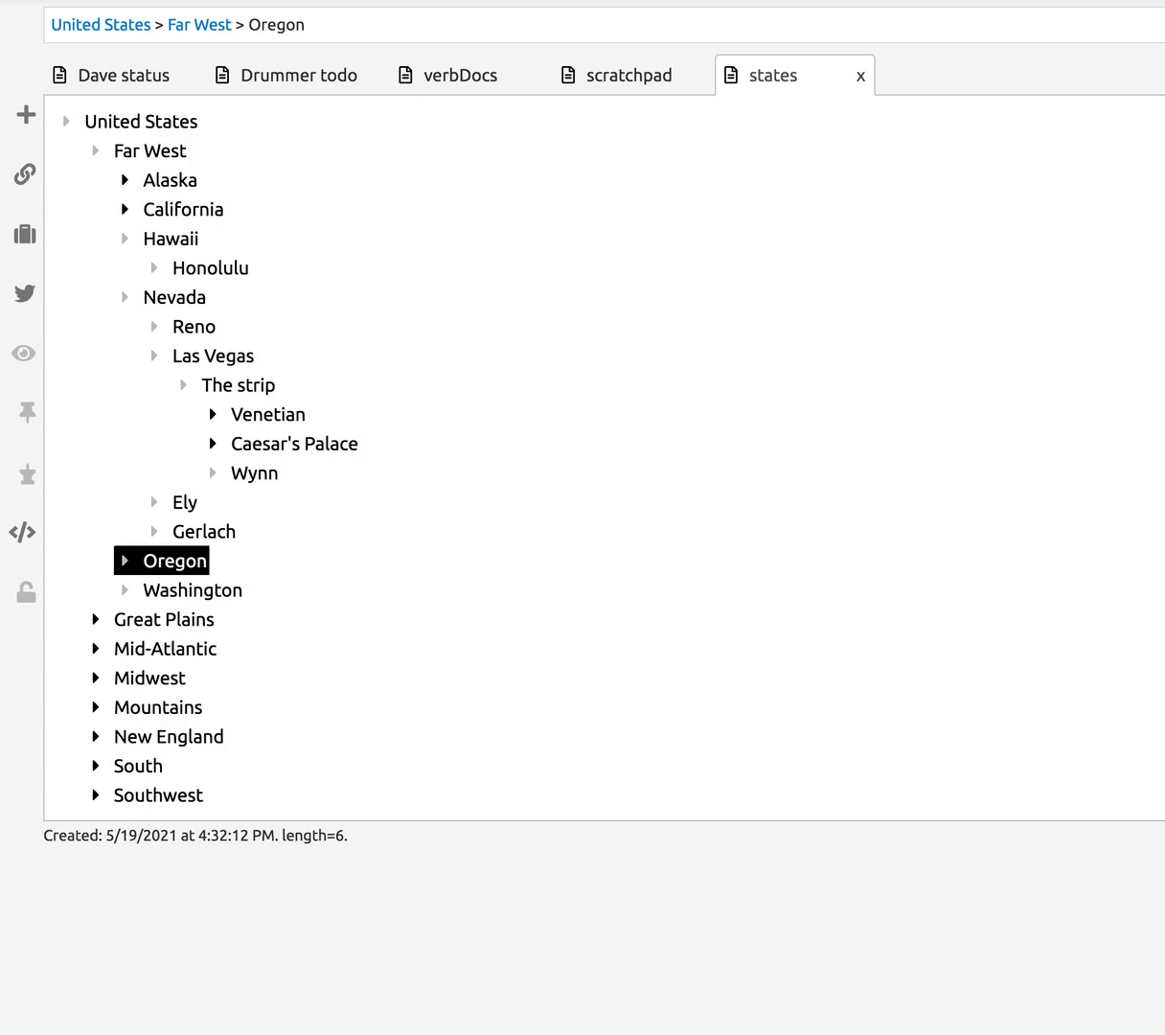
key(Down)
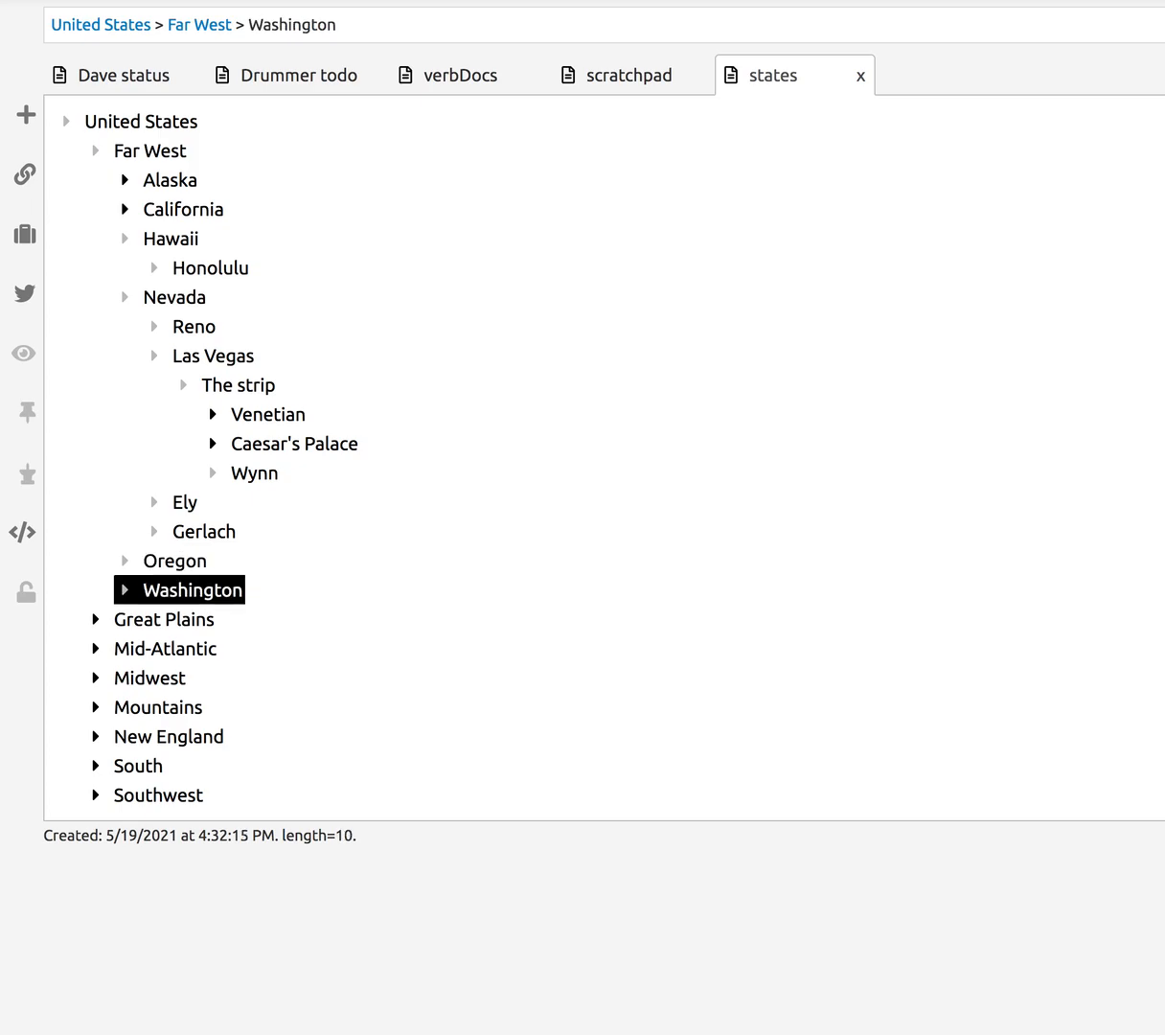
key(Up)
key(Up)
key(Up)
key(Up)
key(Up)
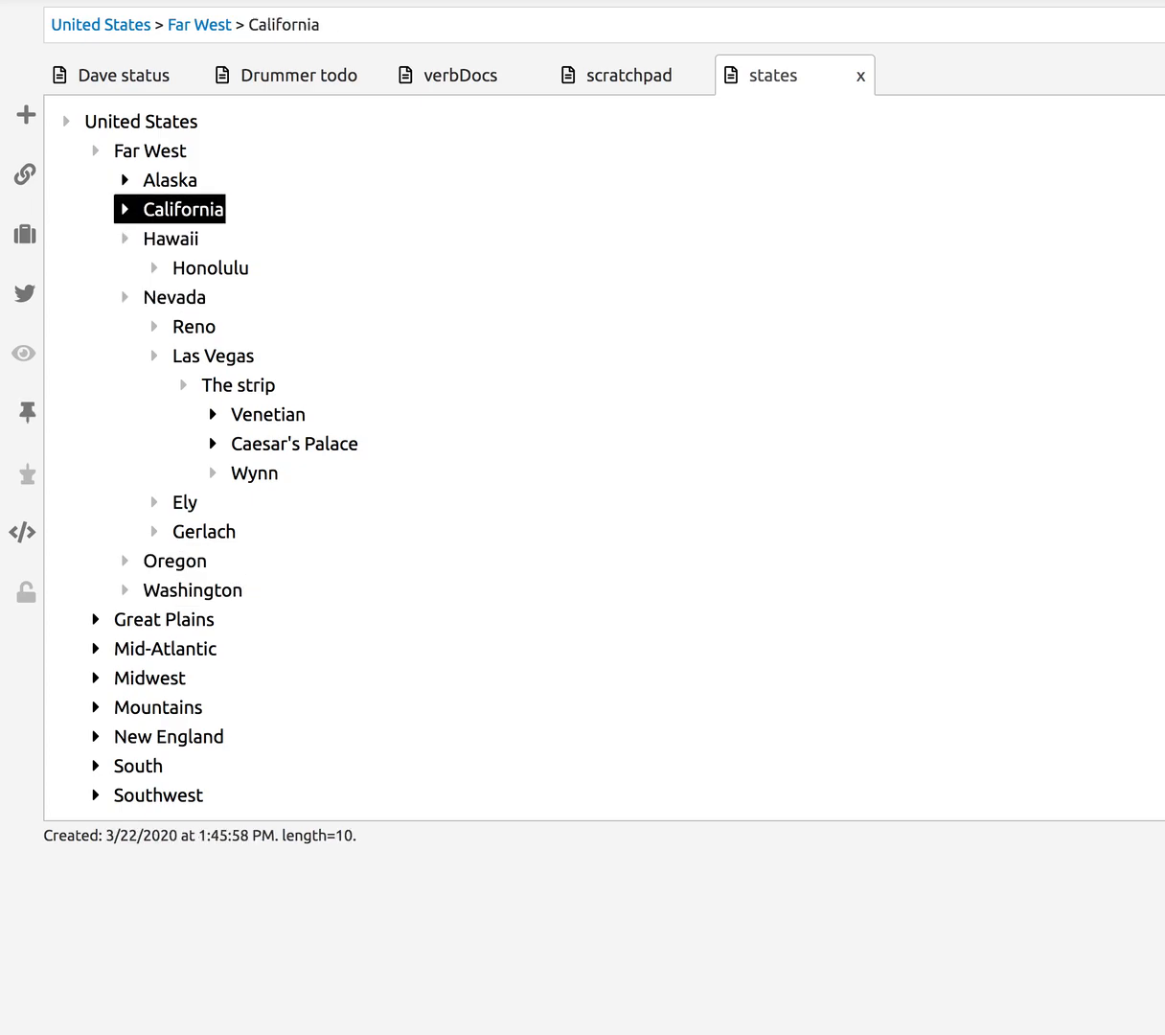
key(Down)
key(Down)
key(Down)
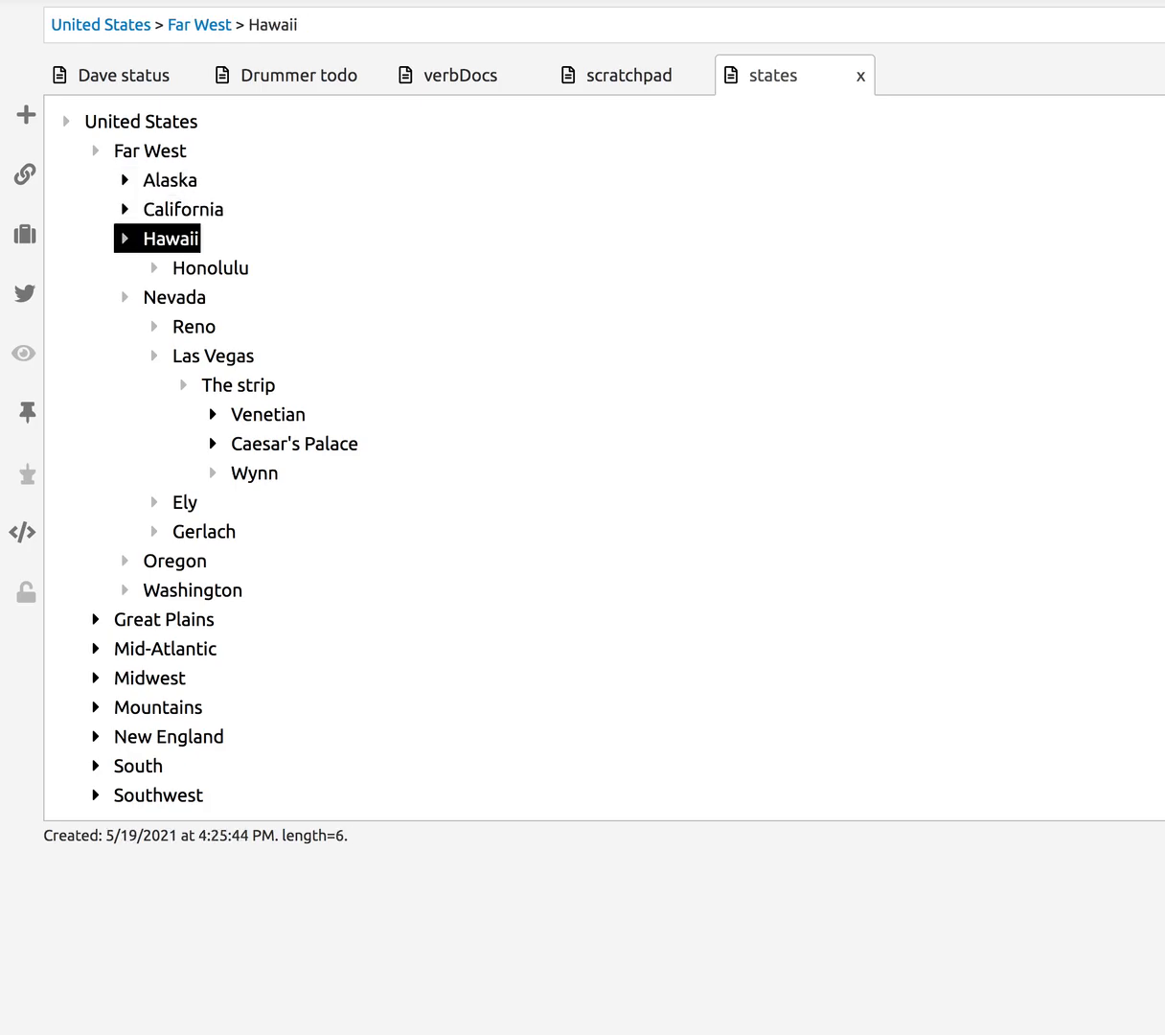
key(Up)
key(Down)
key(Down)
key(Down)
key(Down)
key(Down)
key(Down)
key(Down)
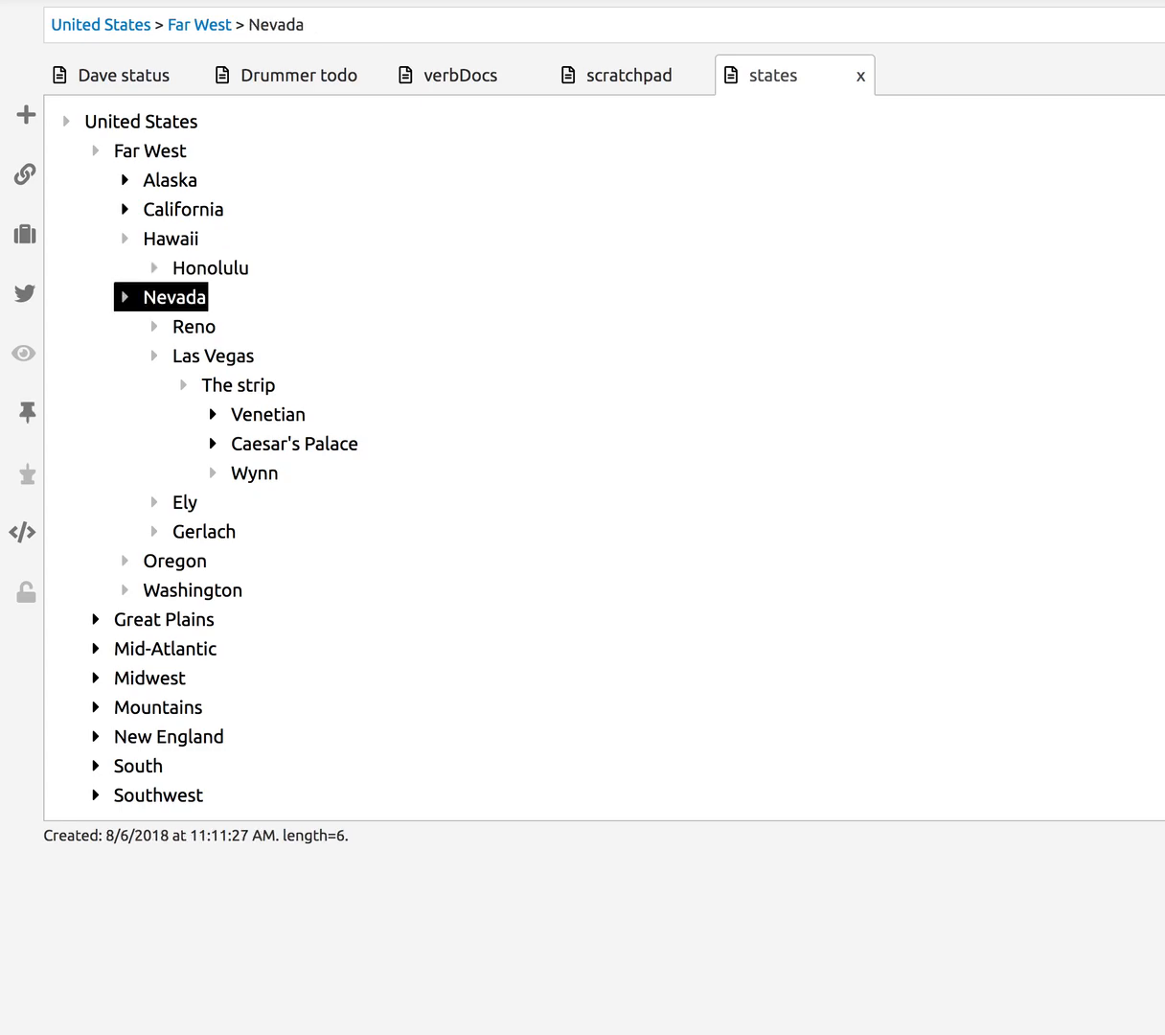
key(Down)
key(Down)
key(Down)
key(Down)
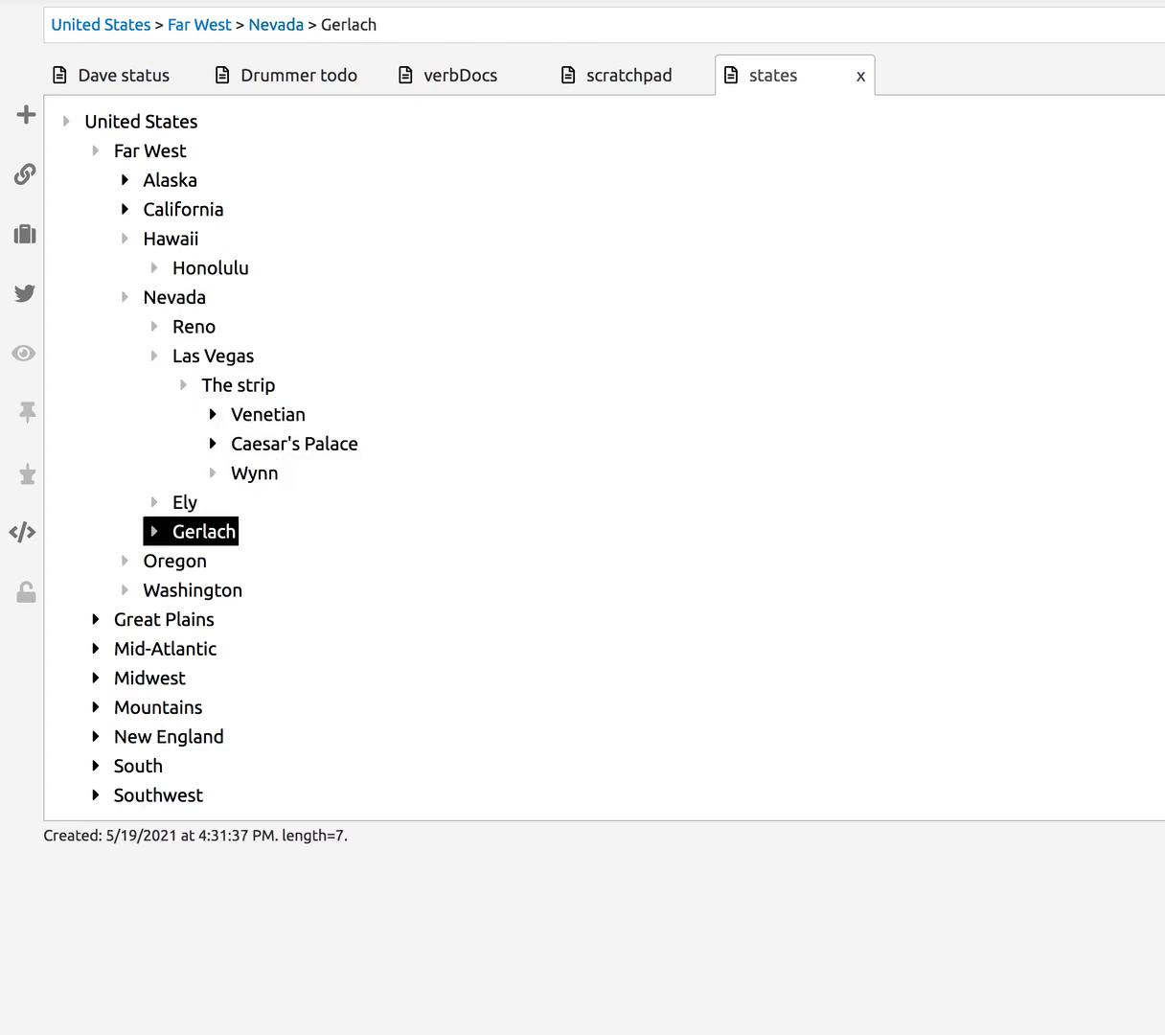
key(Up)
key(Up)
key(Up)
key(Up)
key(Up)
key(Up)
key(Up)
key(Up)
key(Up)
key(Up)
key(Up)
key(Up)
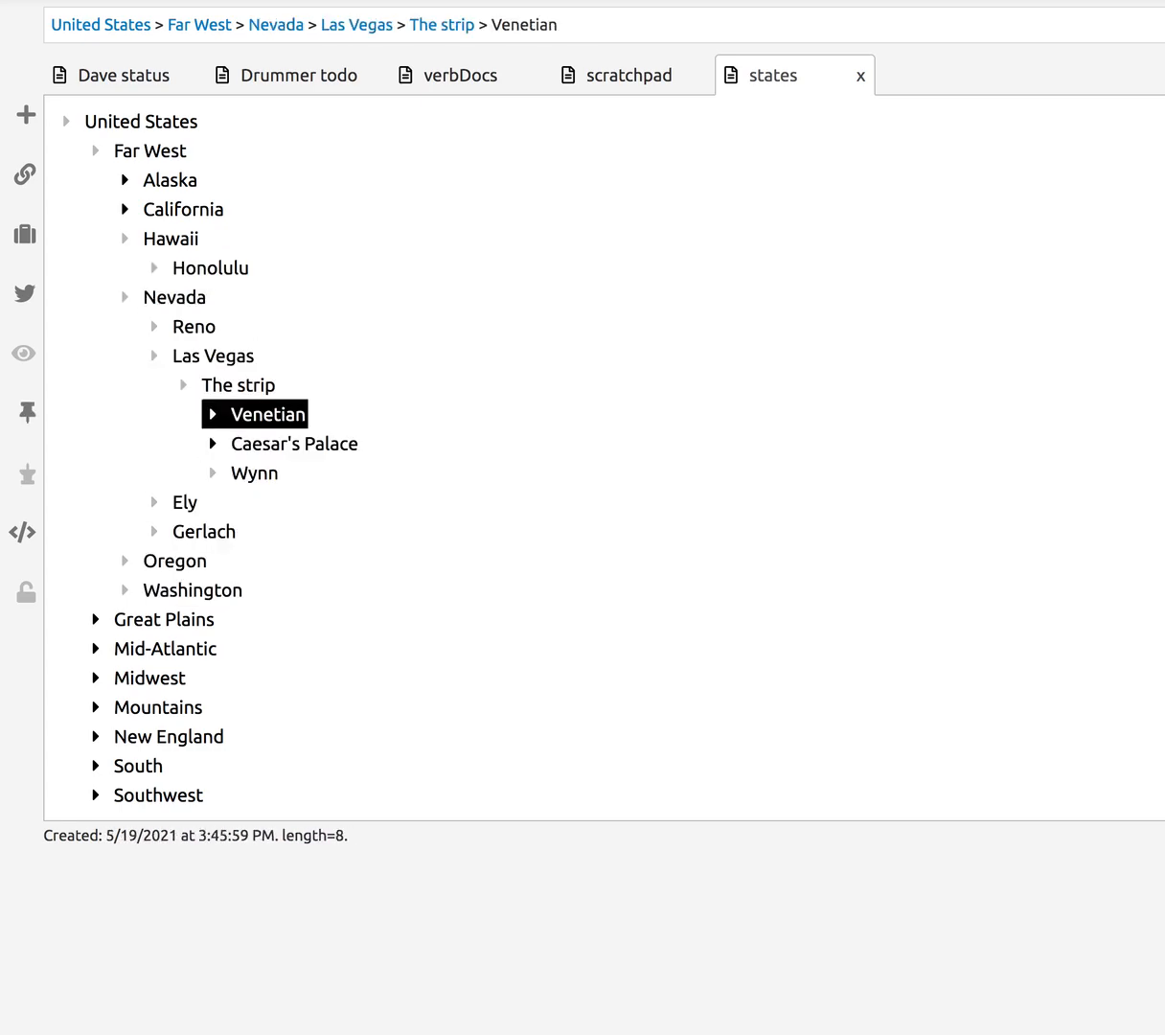
key(Up)
key(Up)
key(Up)
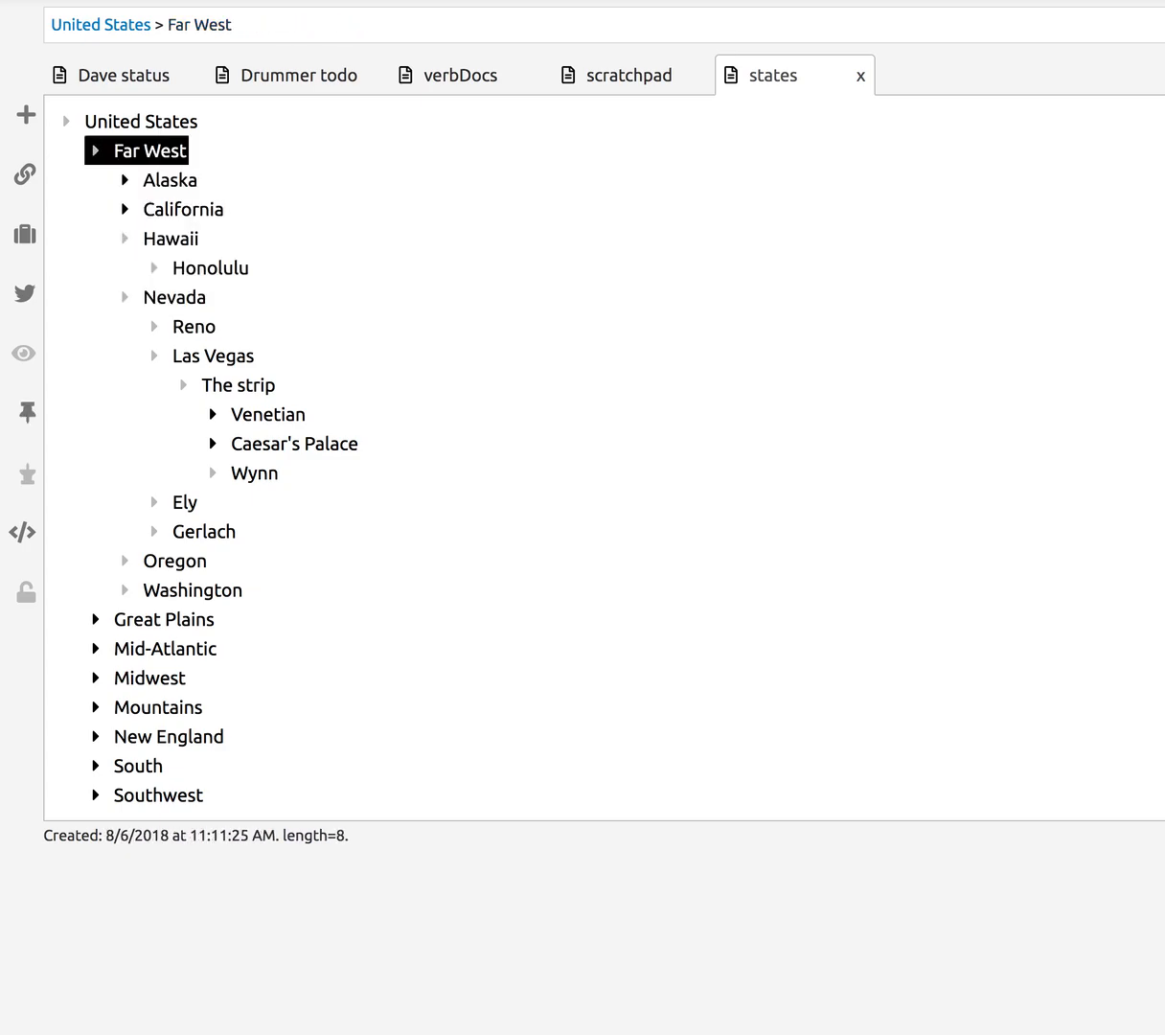
key(Down)
key(Down)
key(Down)
key(Down)
key(Down)
key(Down)
key(Down)
key(Down)
key(Down)
key(Down)
key(Down)
key(Down)
key(Down)
key(Down)
key(Down)
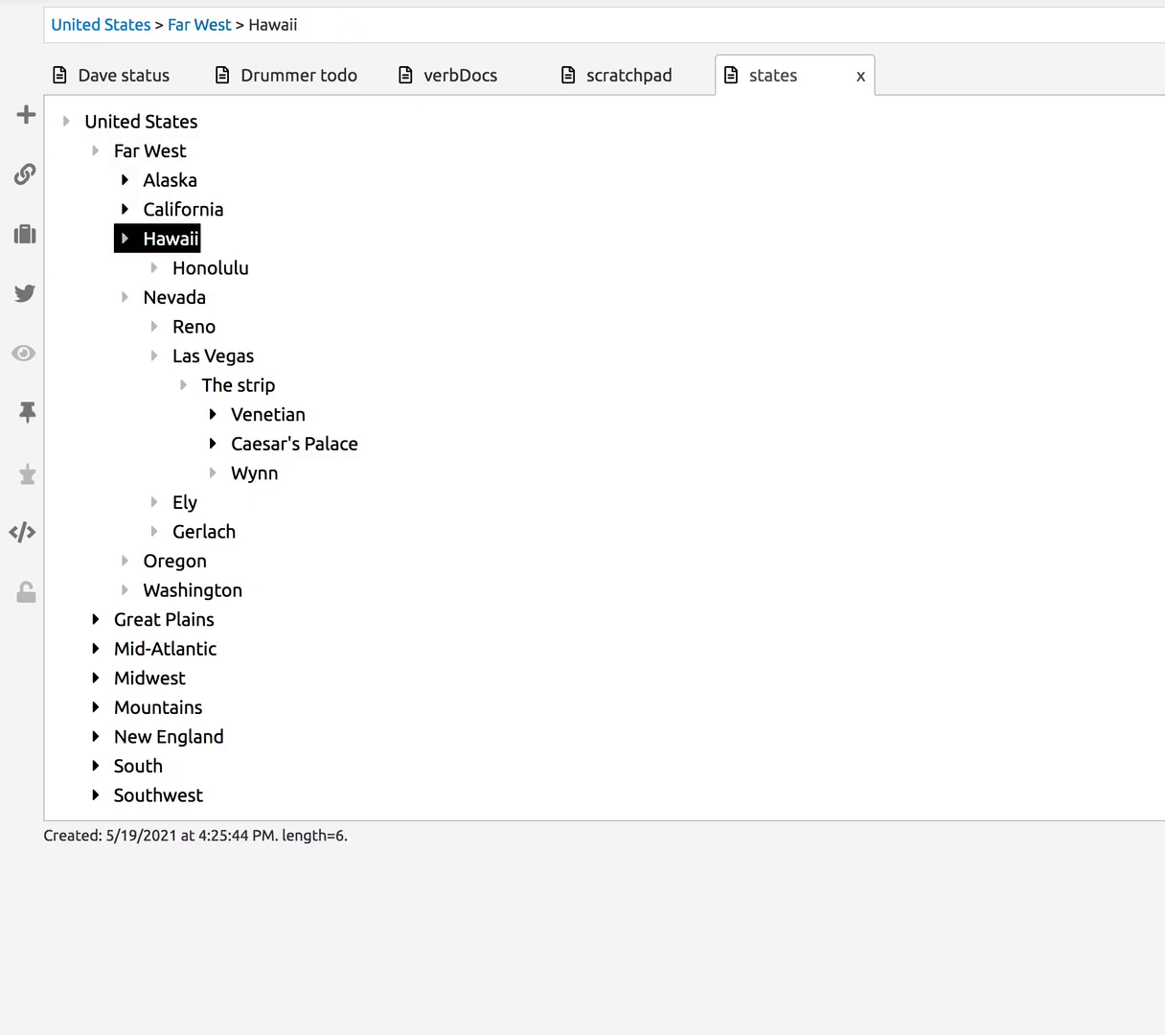
key(Up)
key(Up)
key(Up)
key(Up)
key(Up)
key(Up)
key(Up)
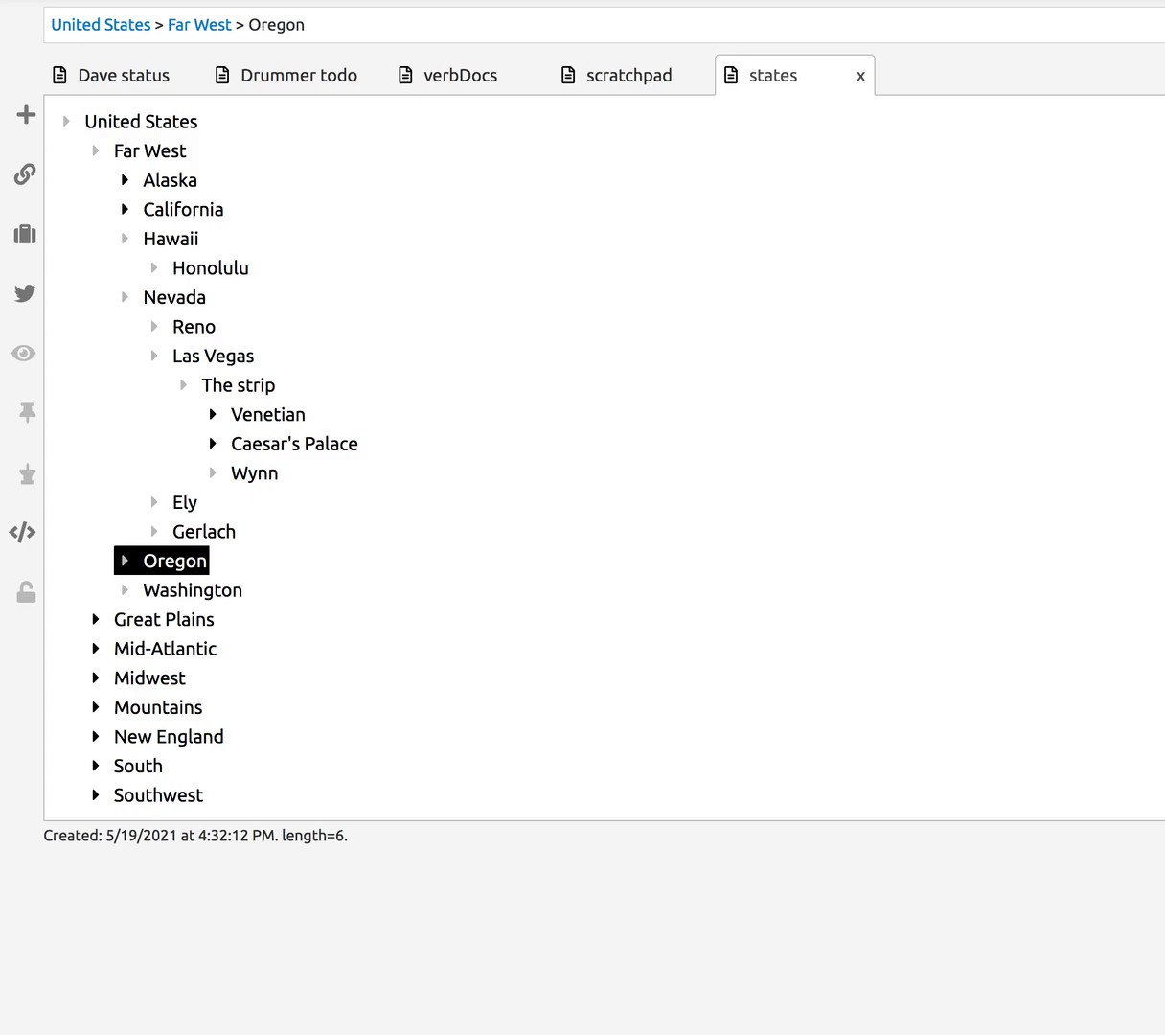
key(Up)
key(Up)
key(Up)
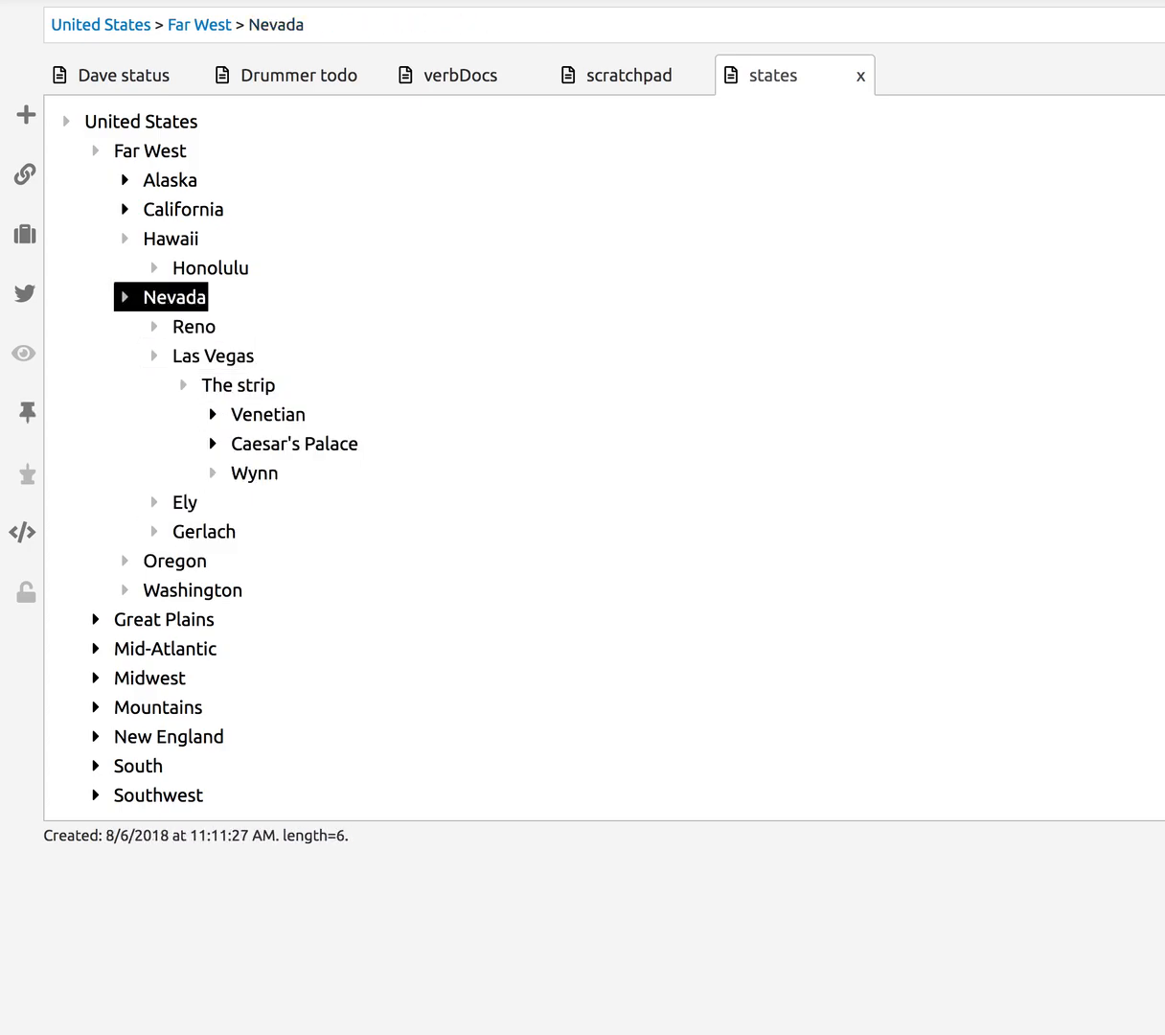
key(Down)
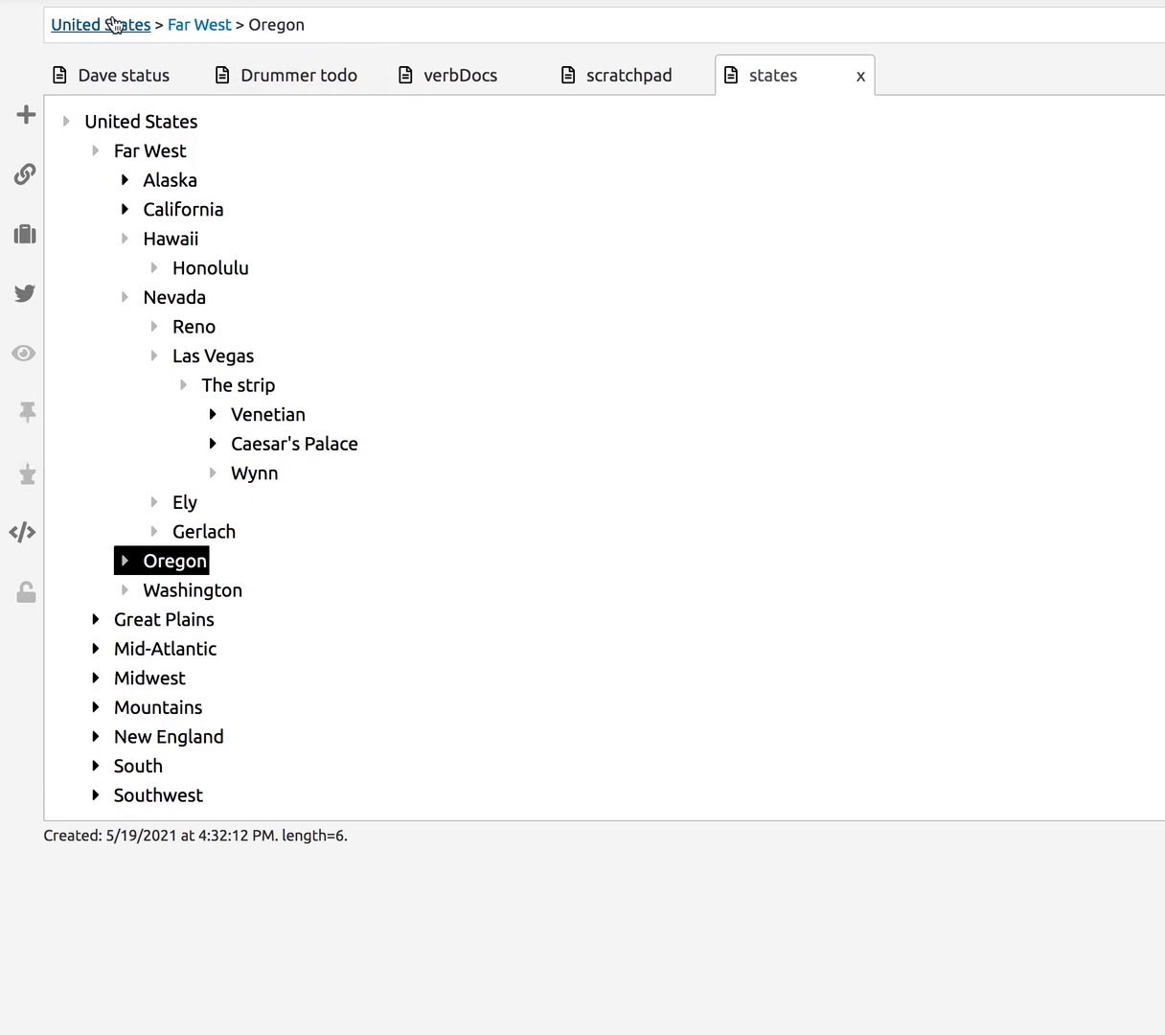
- Expand Caesar's Palace and visit its gambling, restaurant, archery and music amenities plus the Nevada and Far West breadcrumbs
click(224, 476)
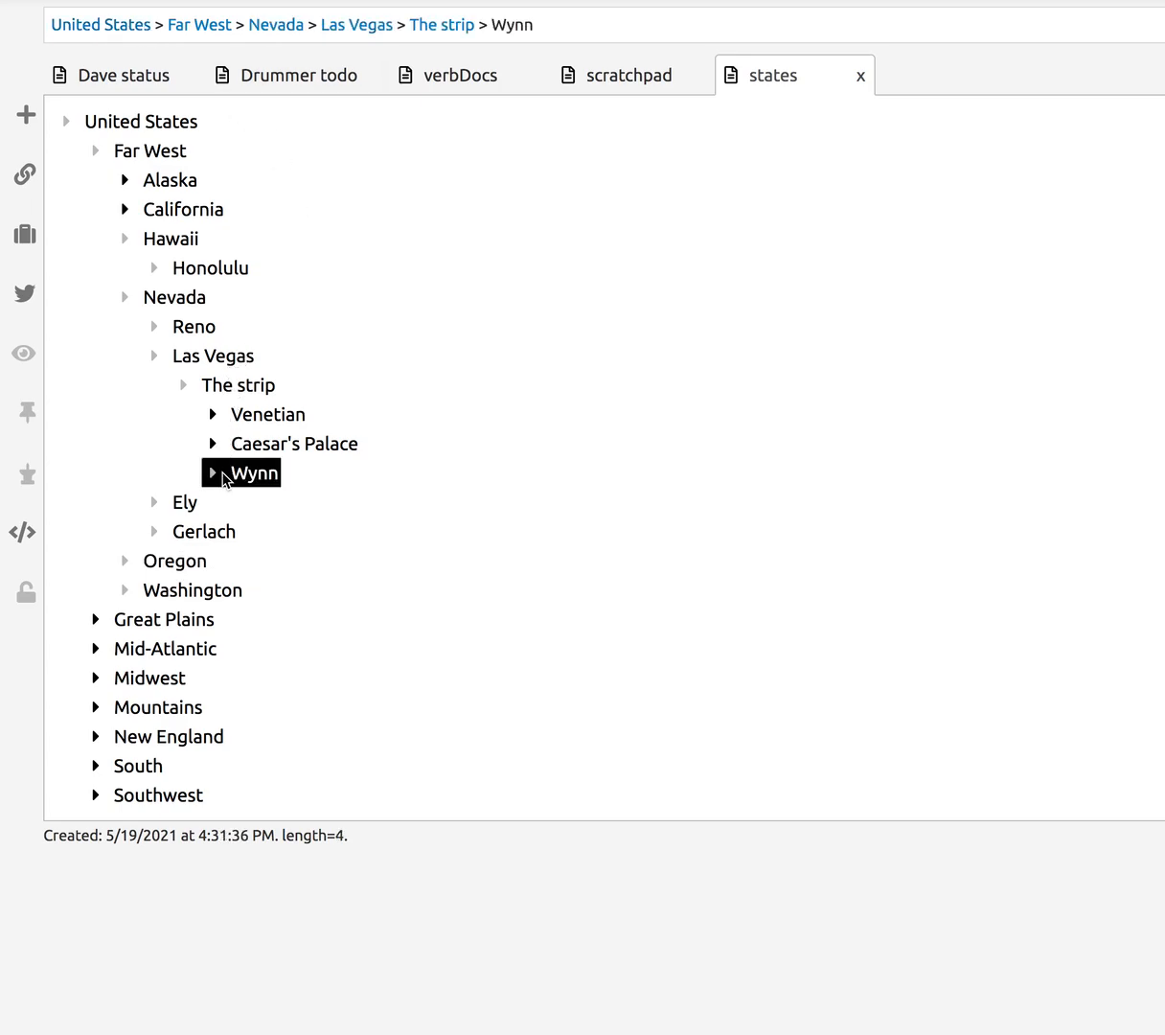
click(213, 444)
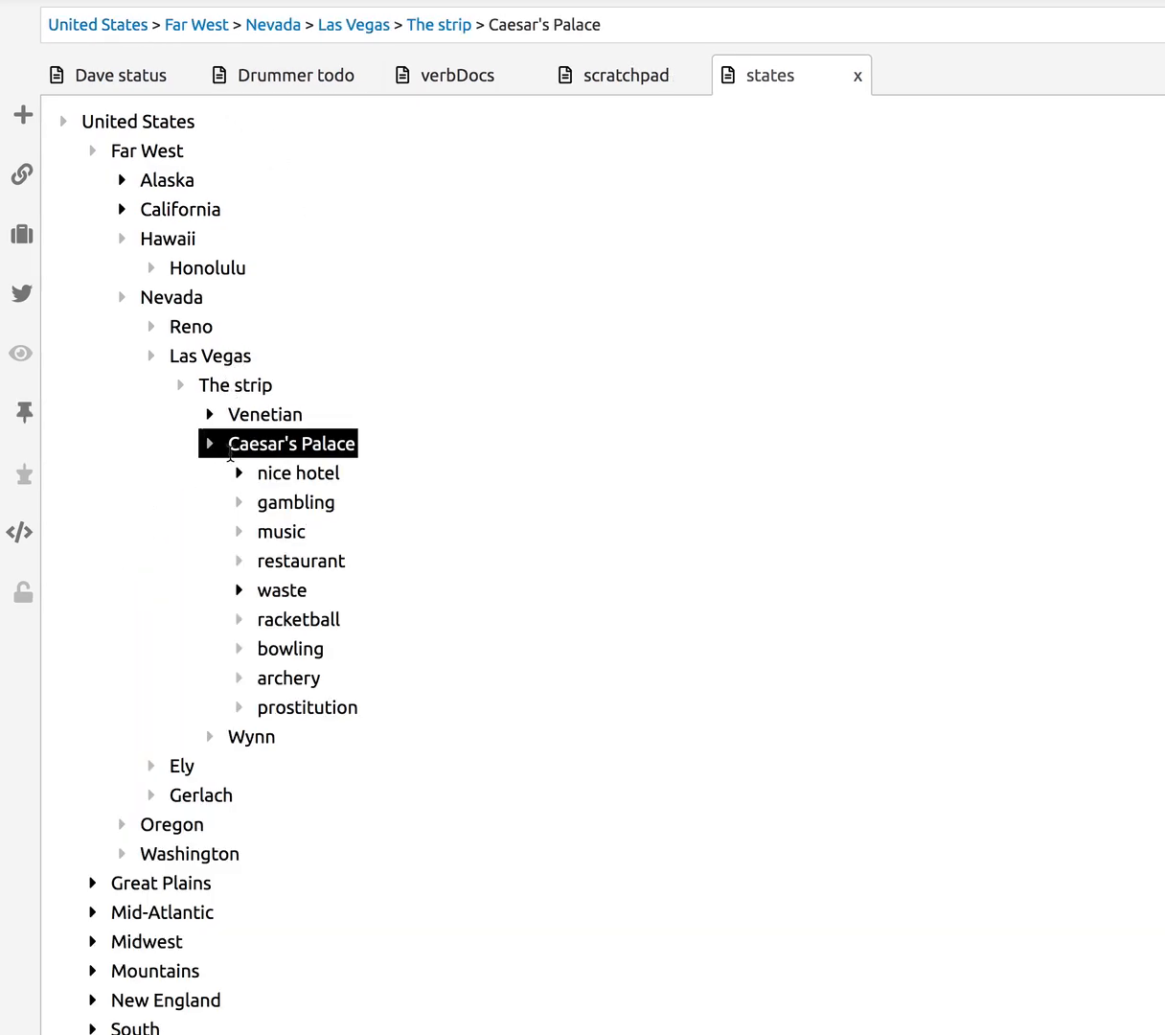
click(245, 504)
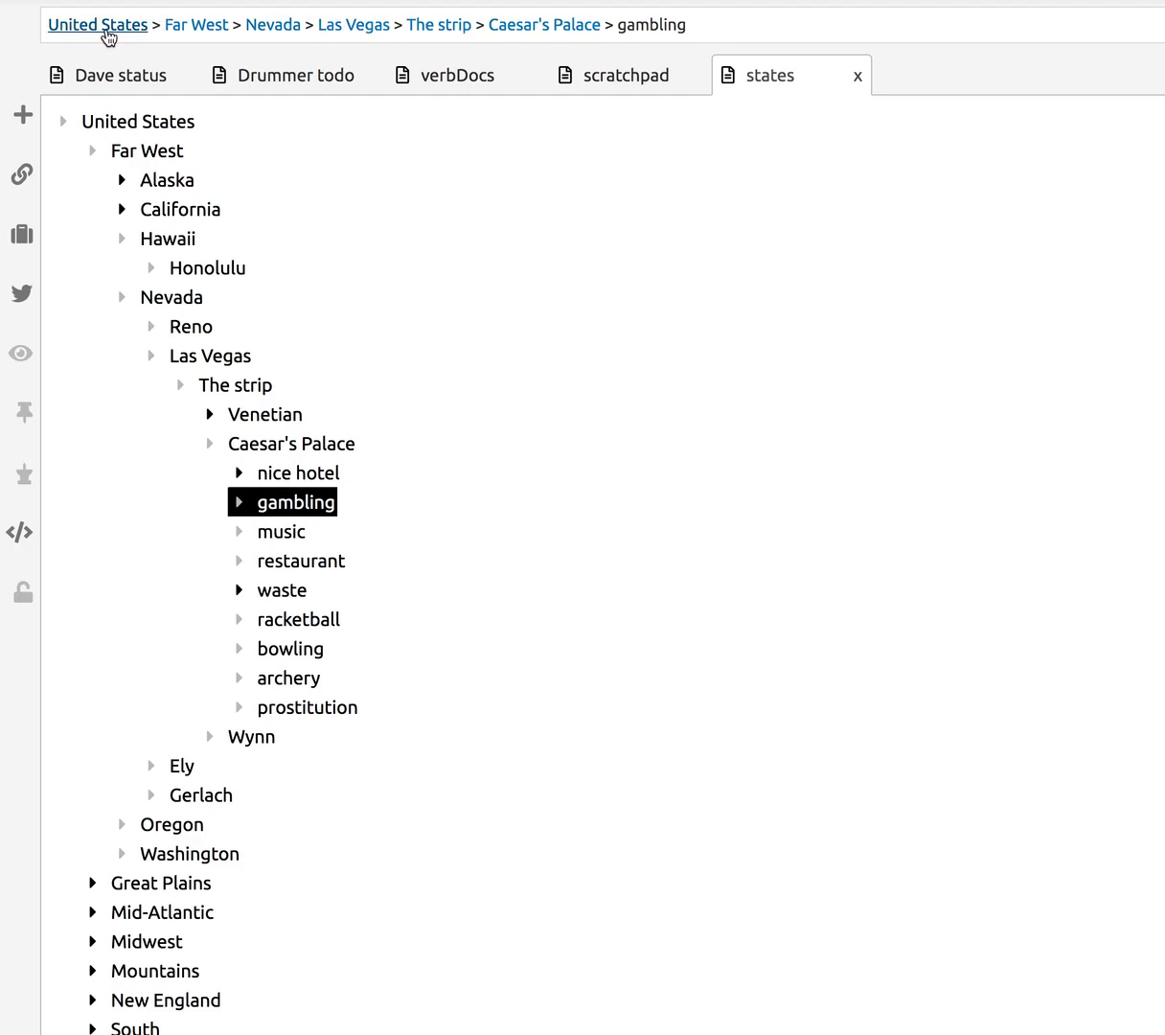
click(231, 567)
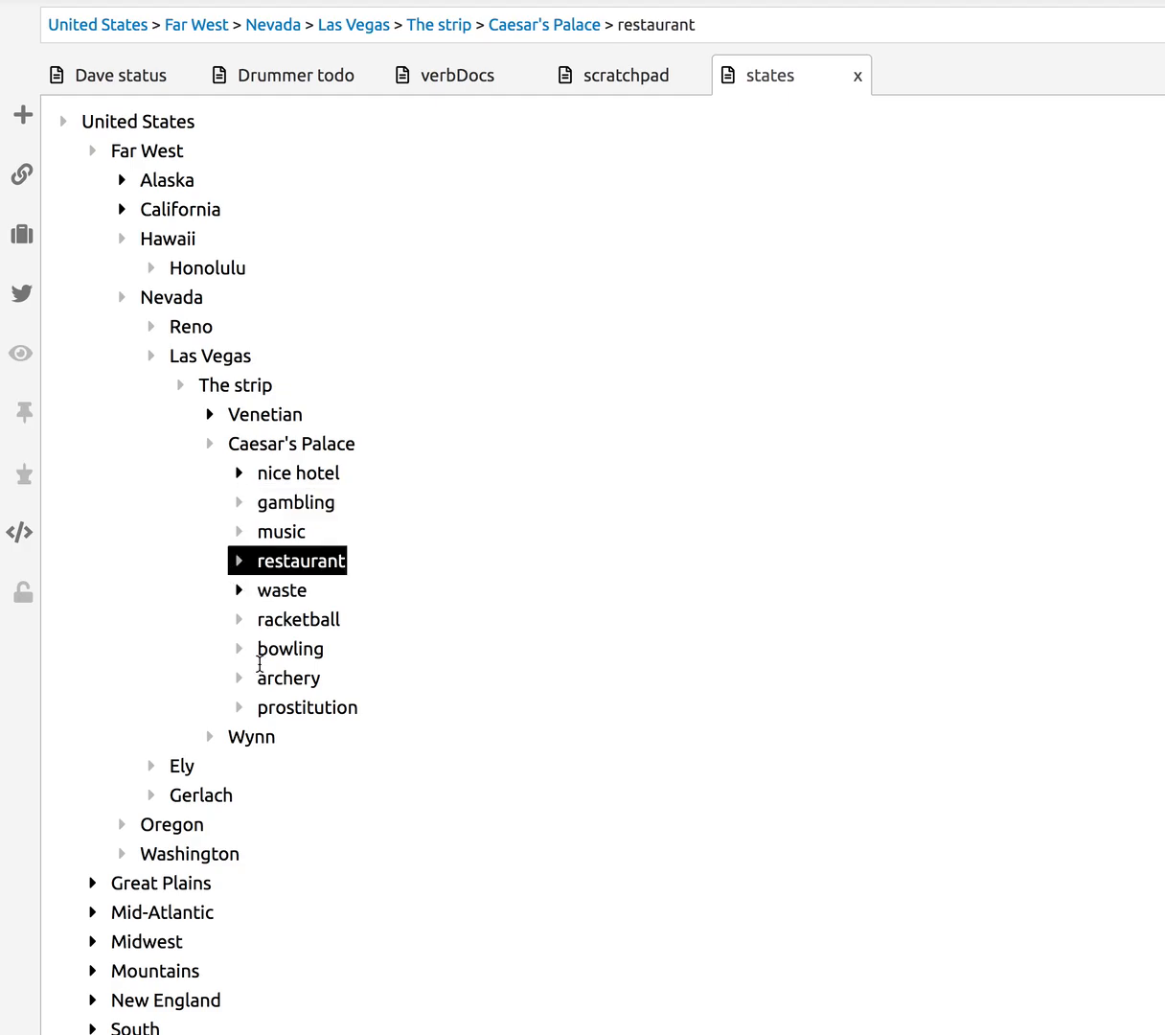
click(257, 680)
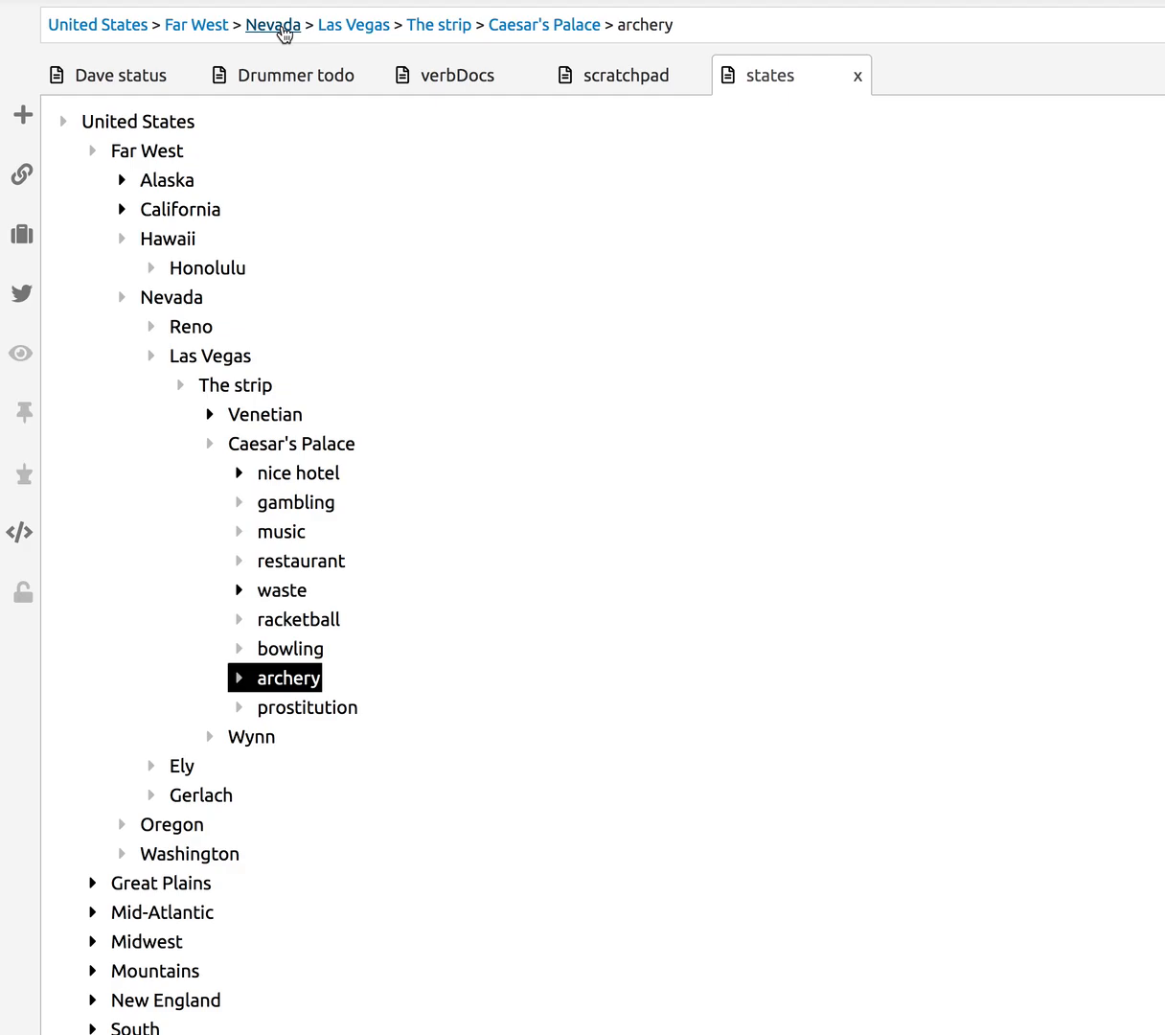
click(278, 27)
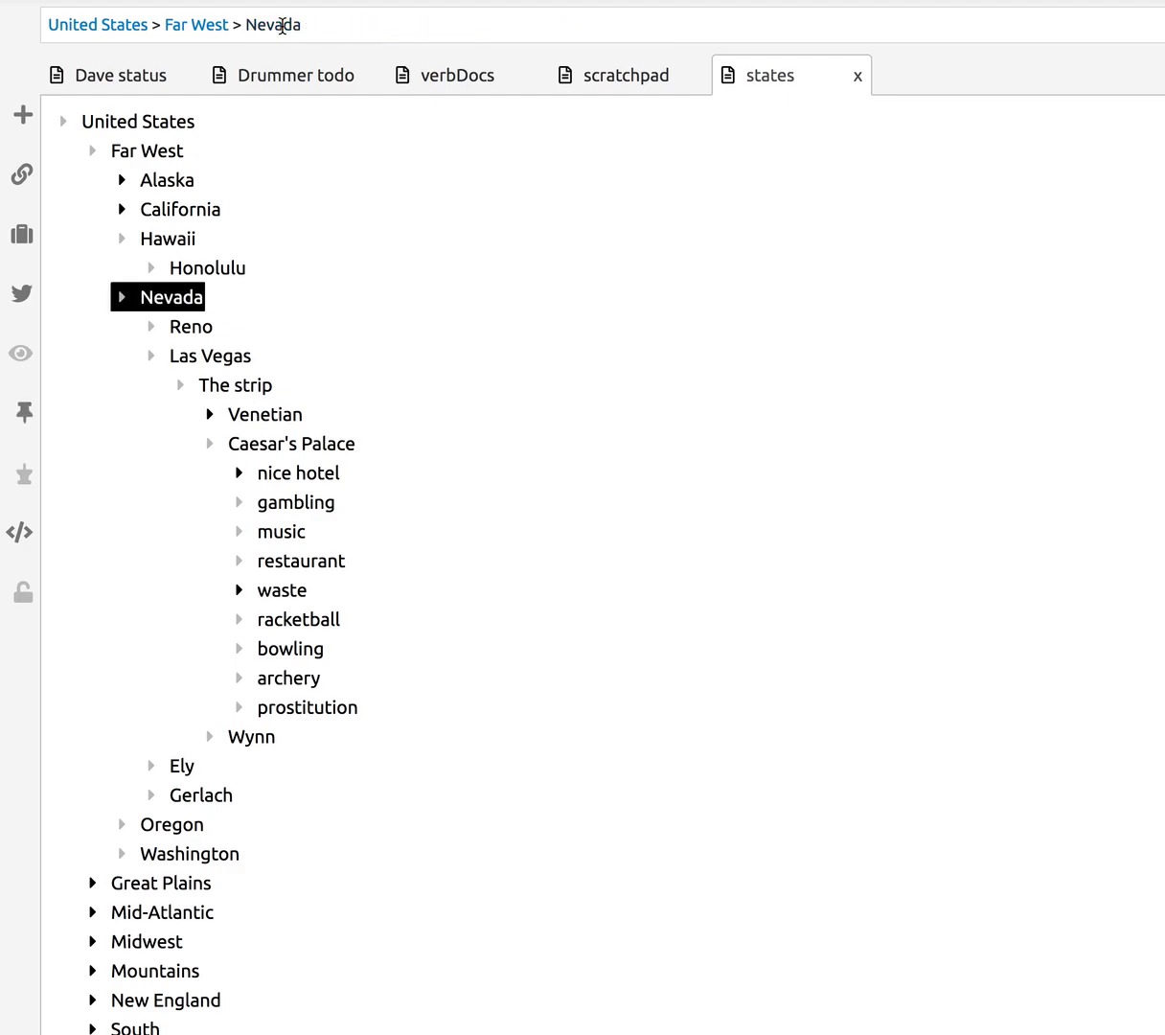
click(197, 25)
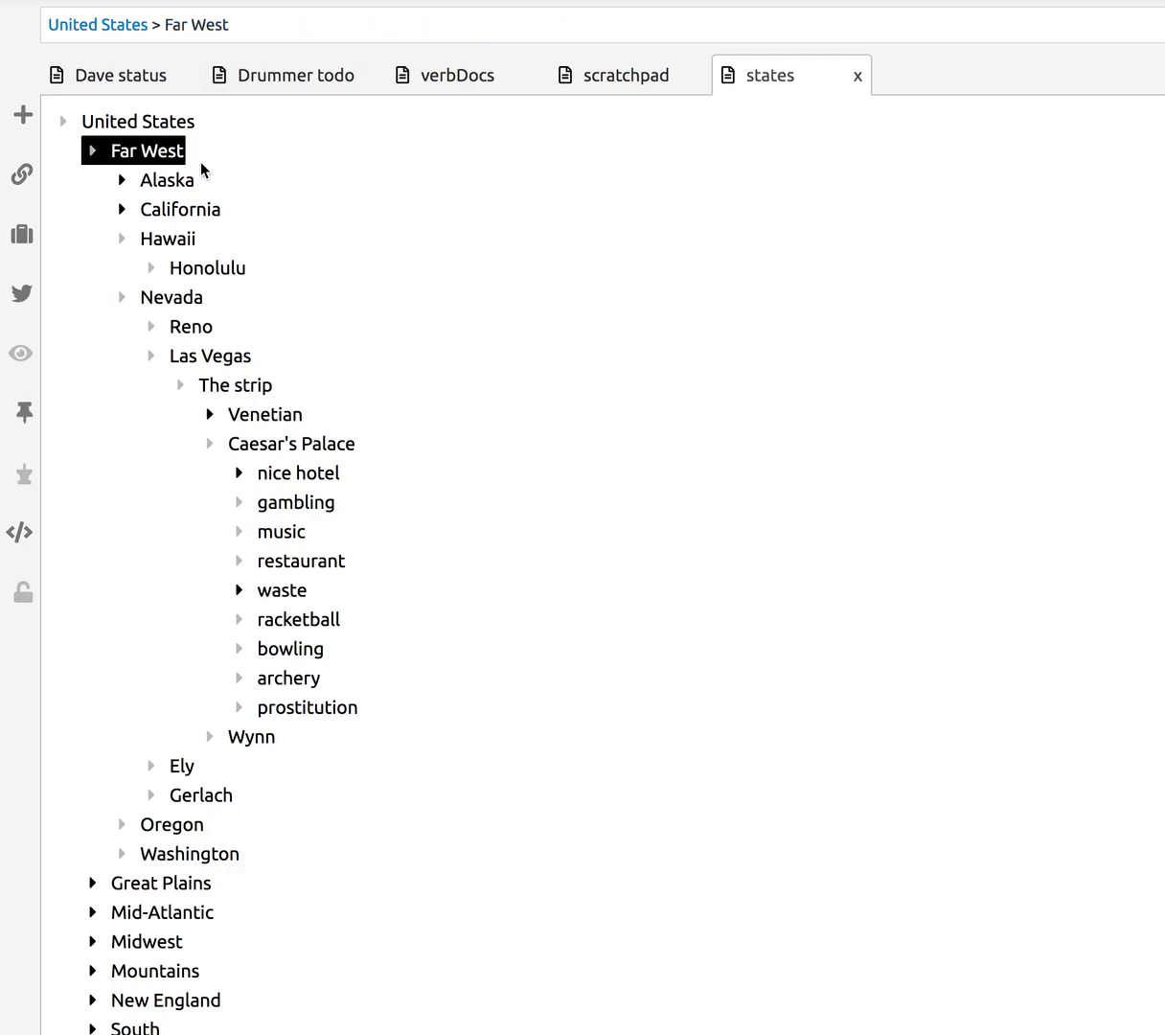
click(232, 534)
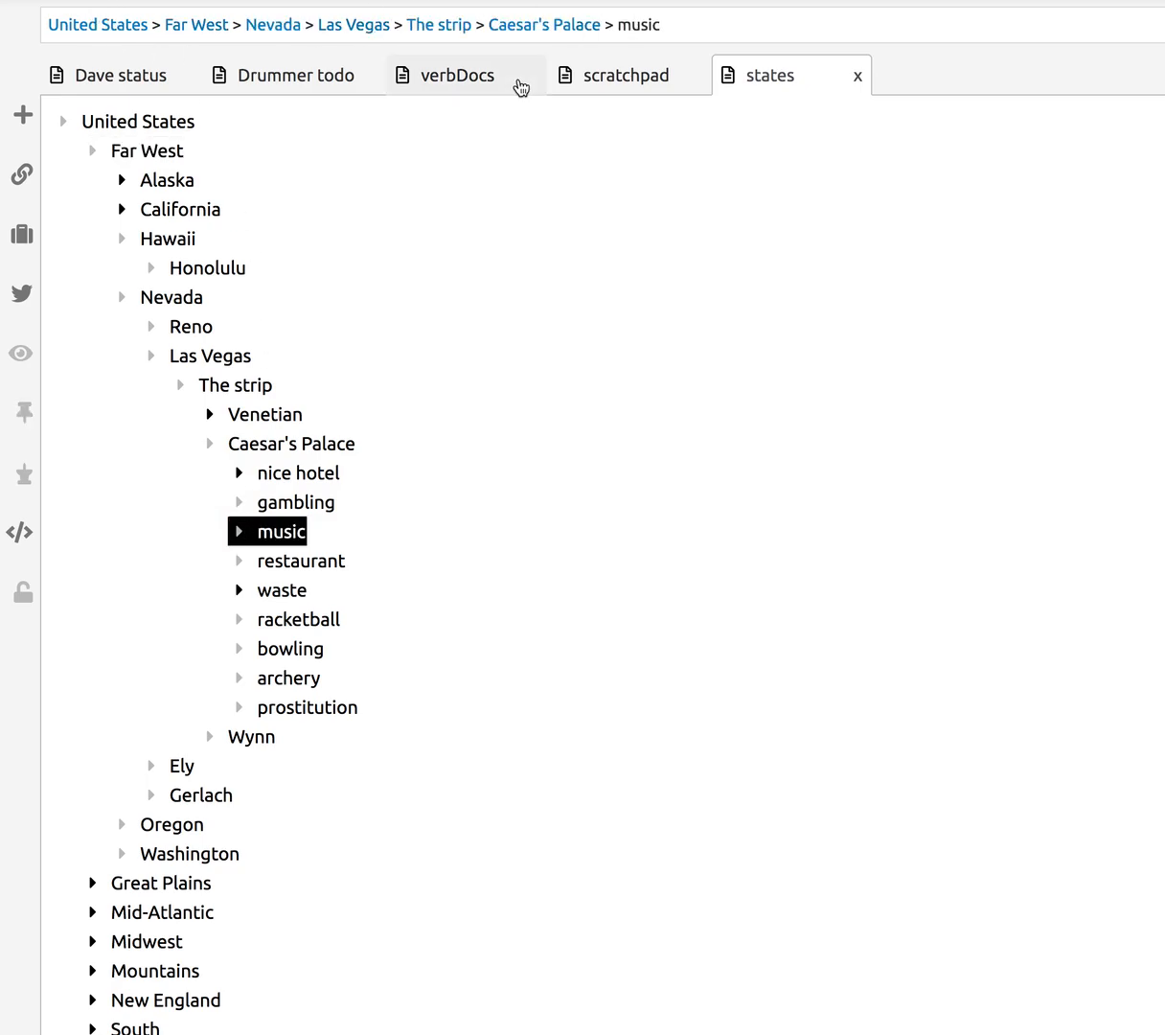
click(210, 447)
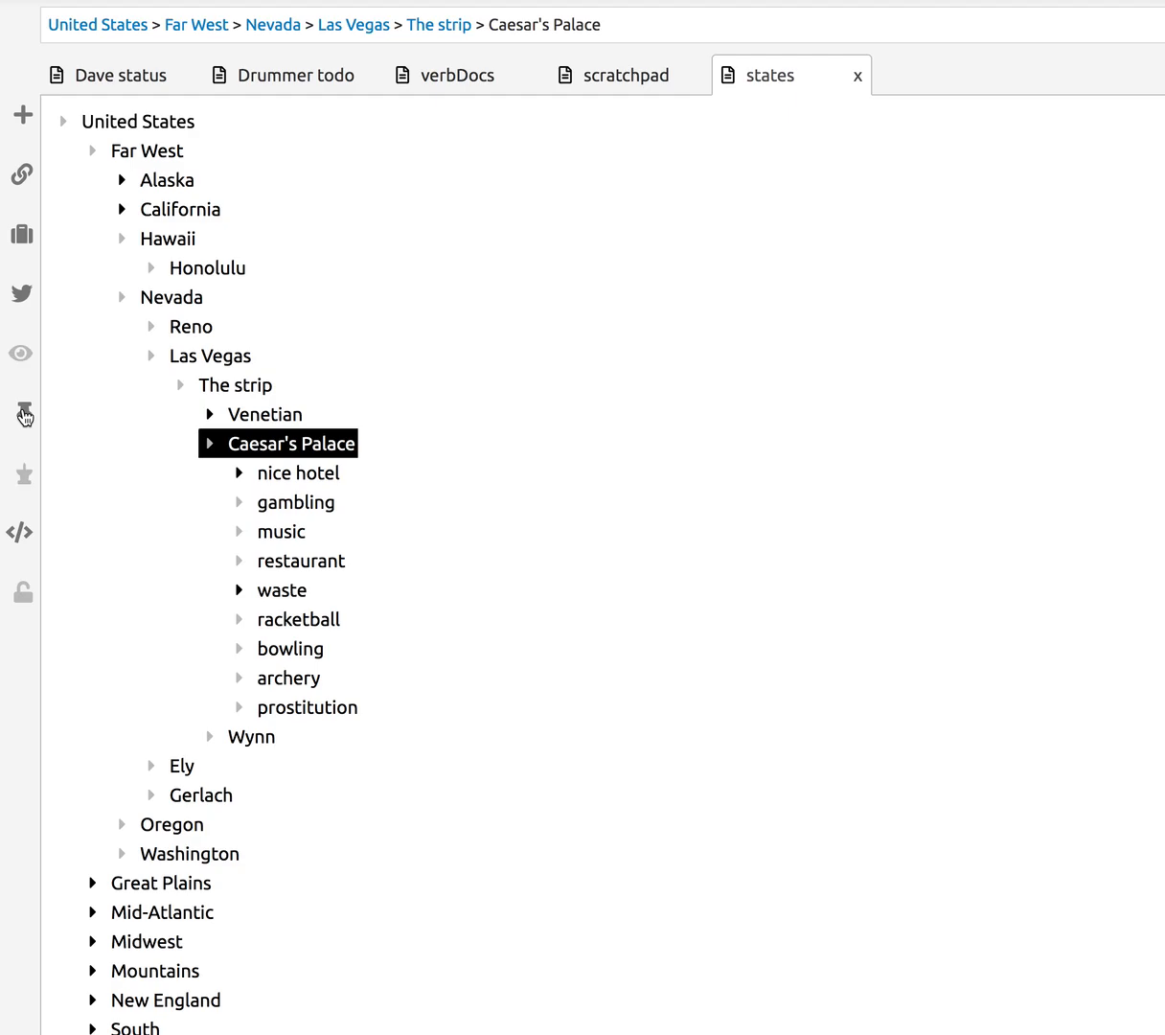
click(25, 415)
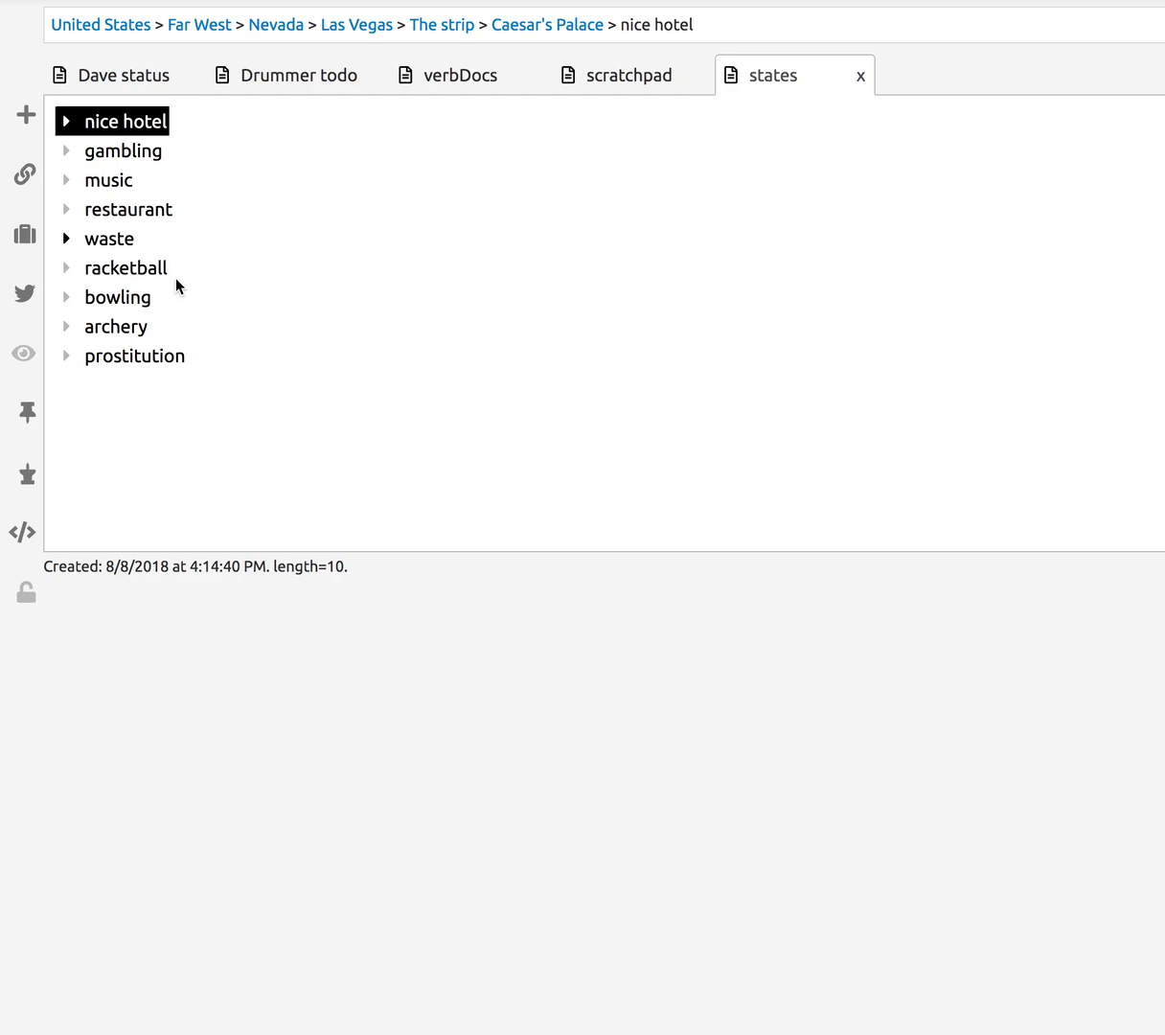
click(25, 477)
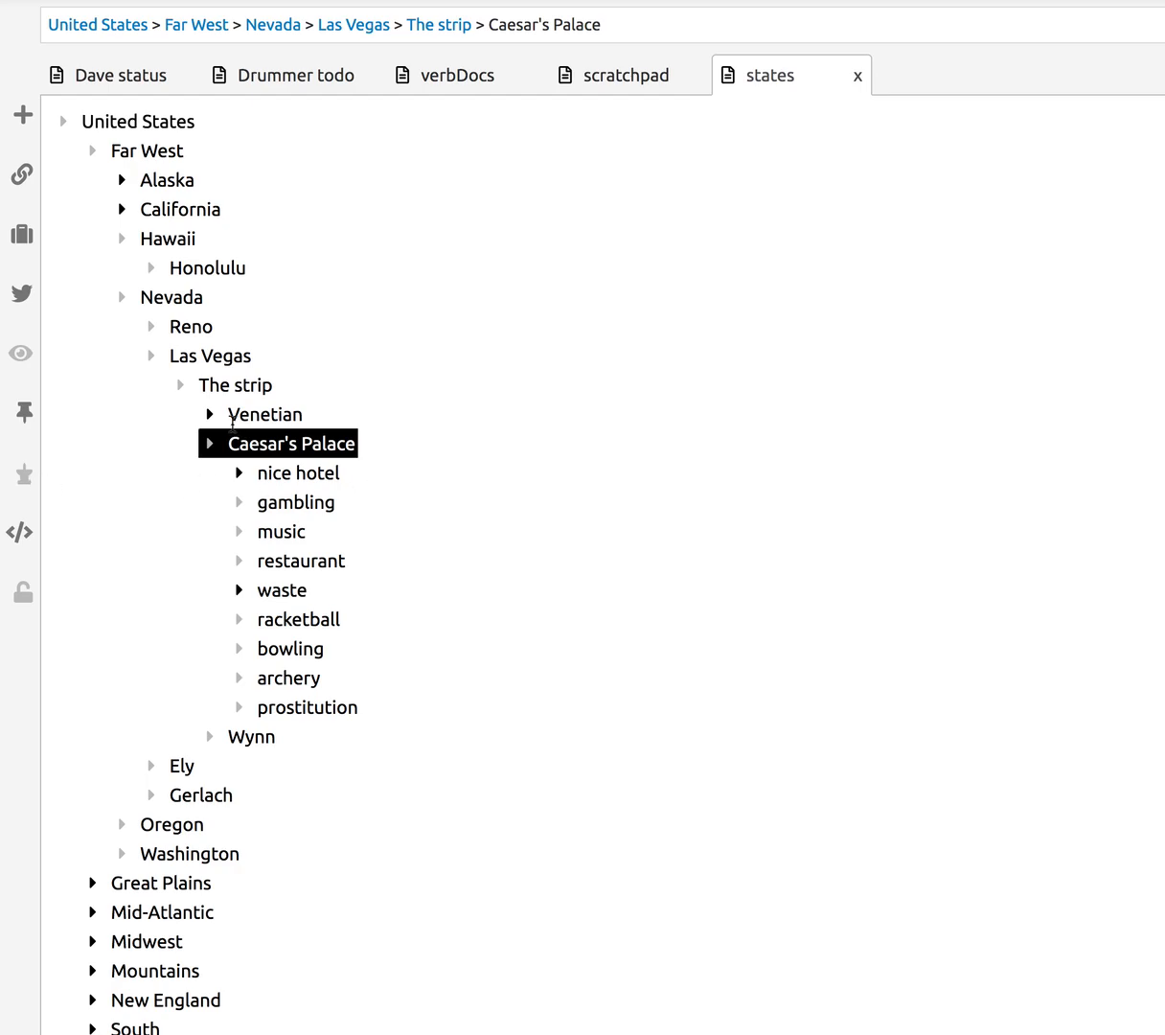
click(26, 412)
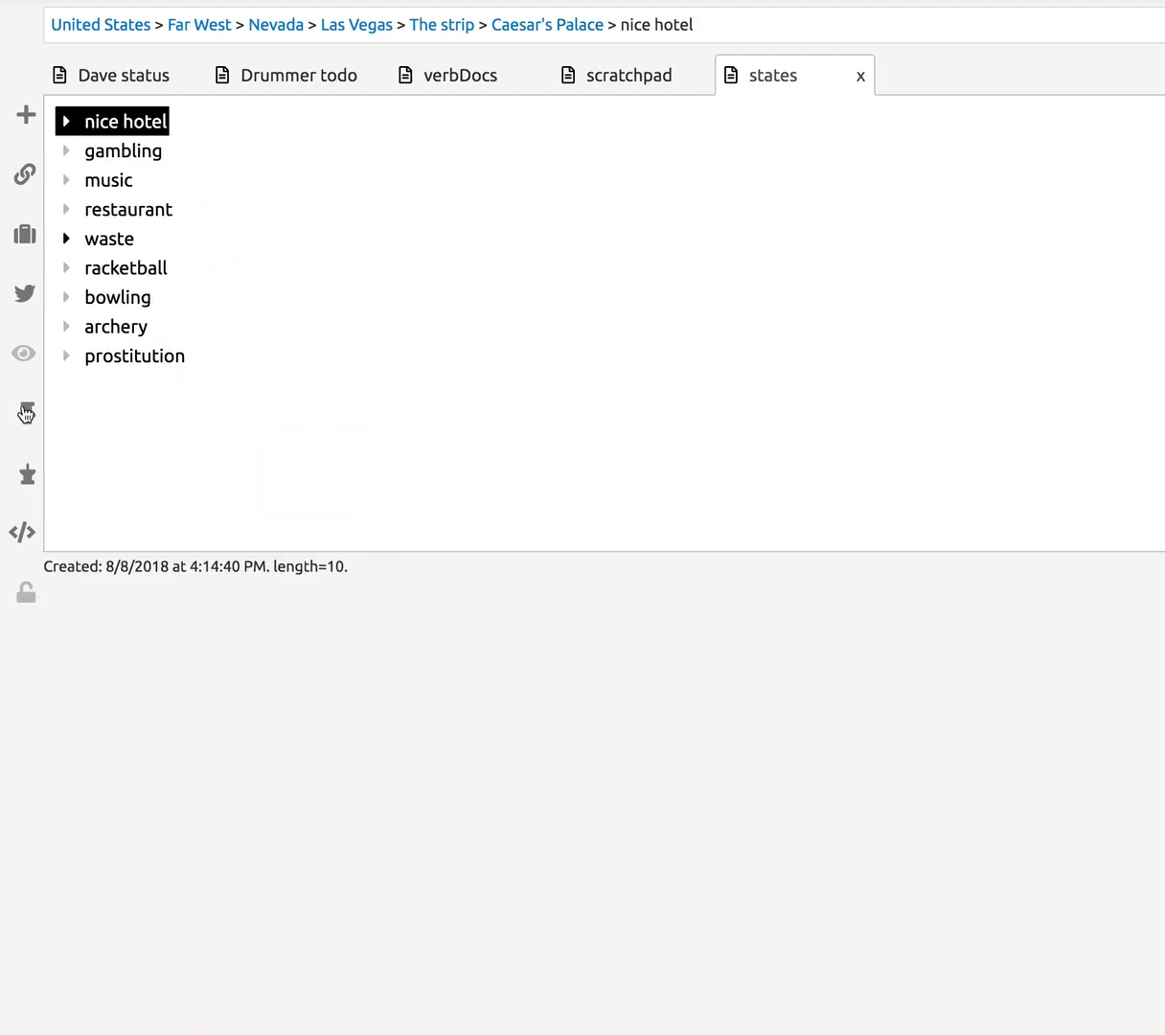
click(26, 476)
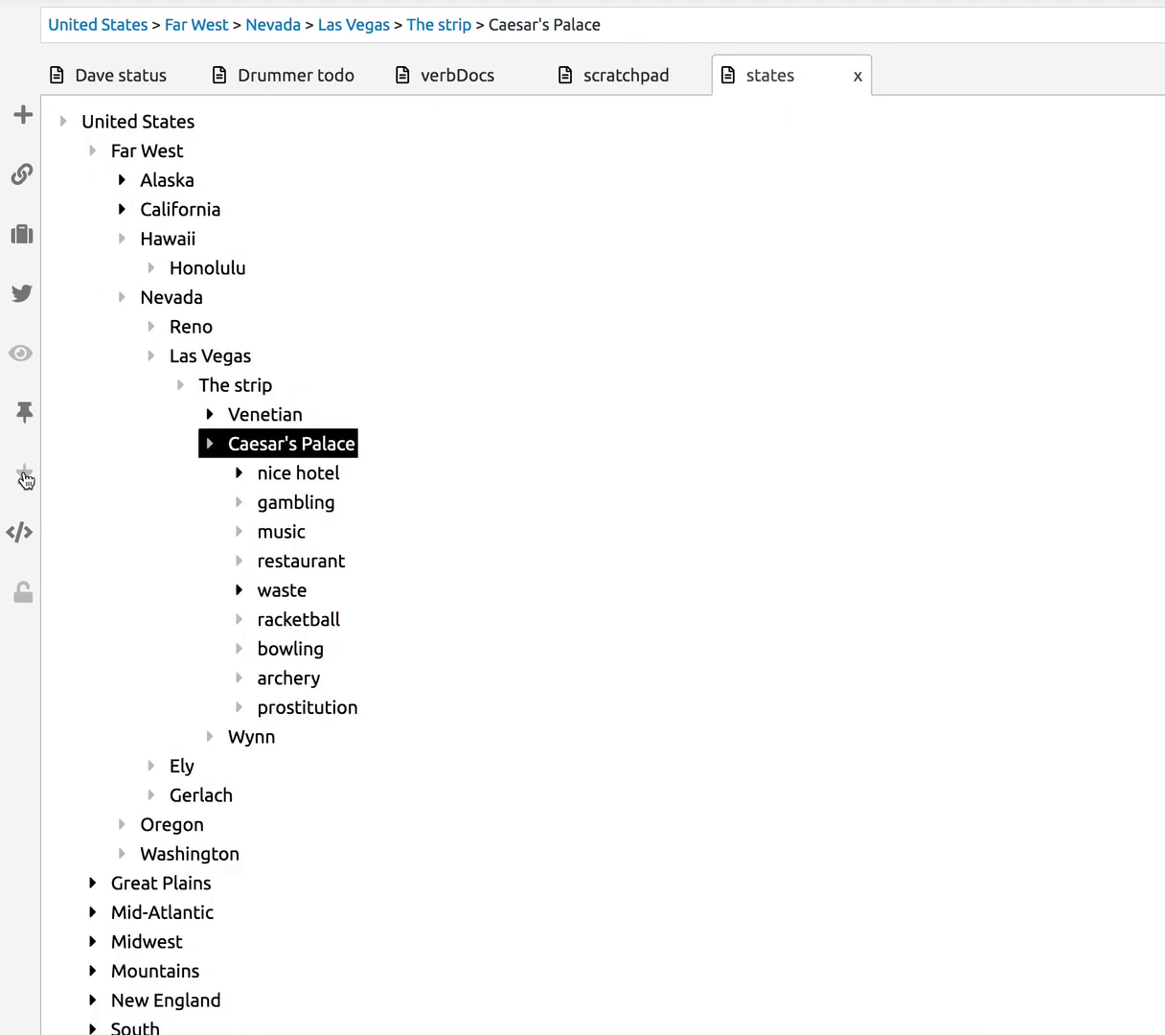
click(362, 182)
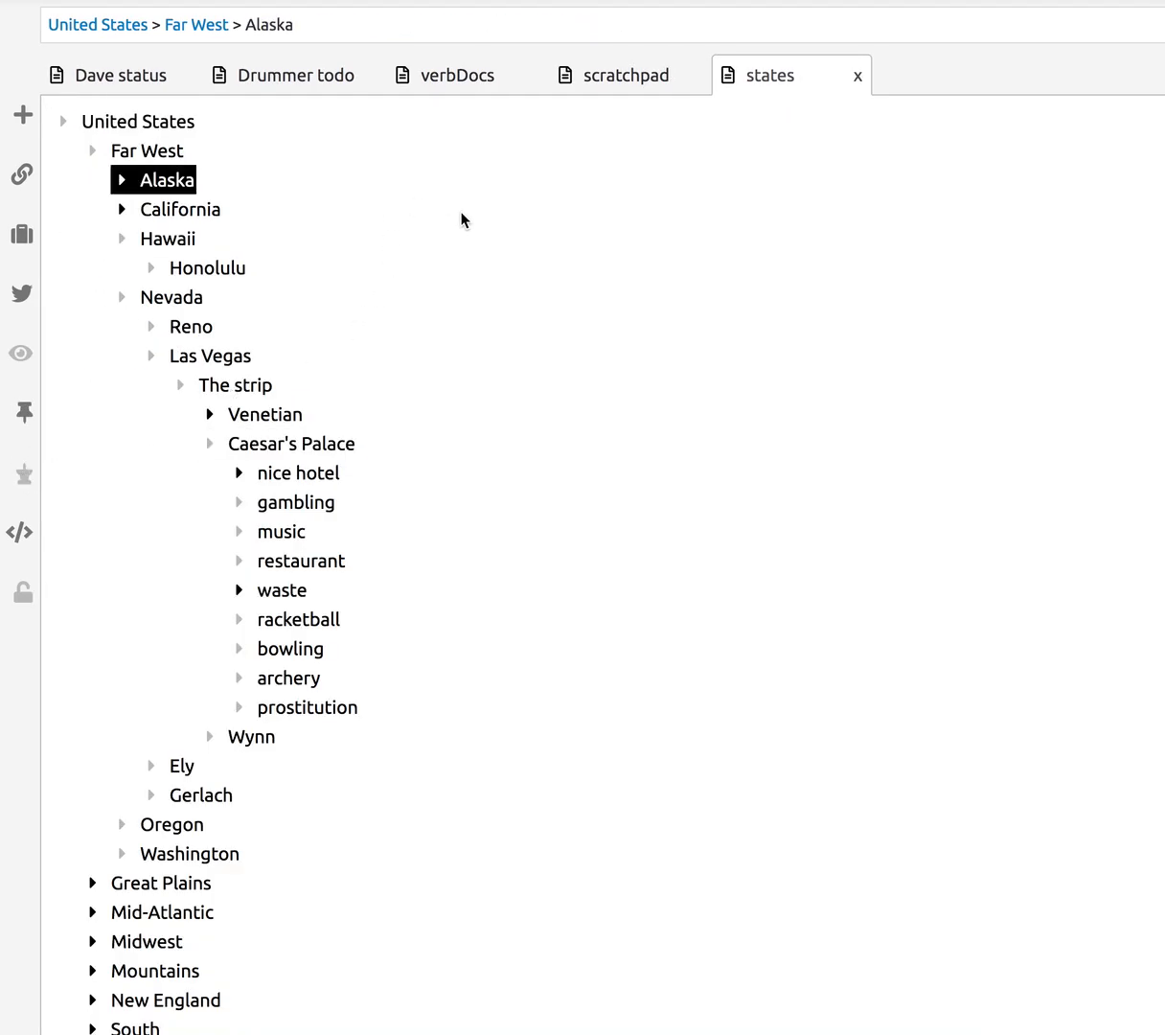